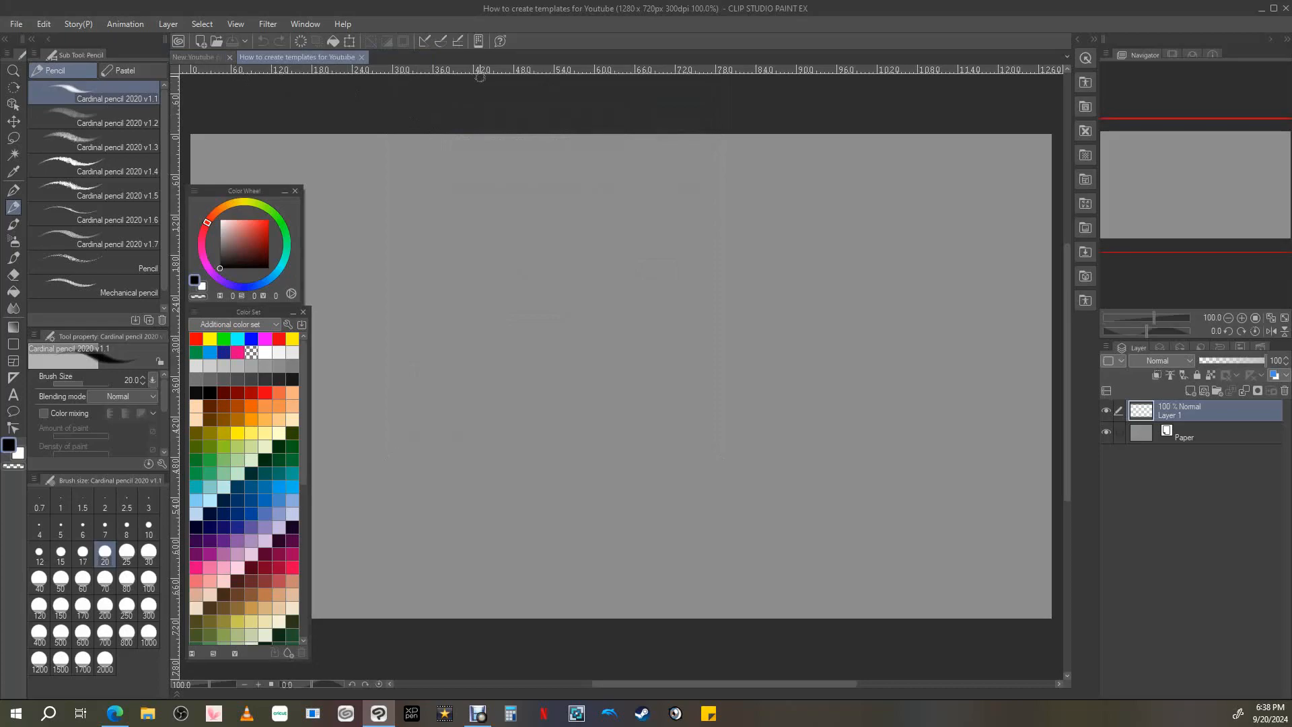
mouse_move(403, 144)
left_mouse_down()
mouse_move(447, 145)
mouse_move(744, 280)
mouse_move(636, 418)
left_mouse_up()
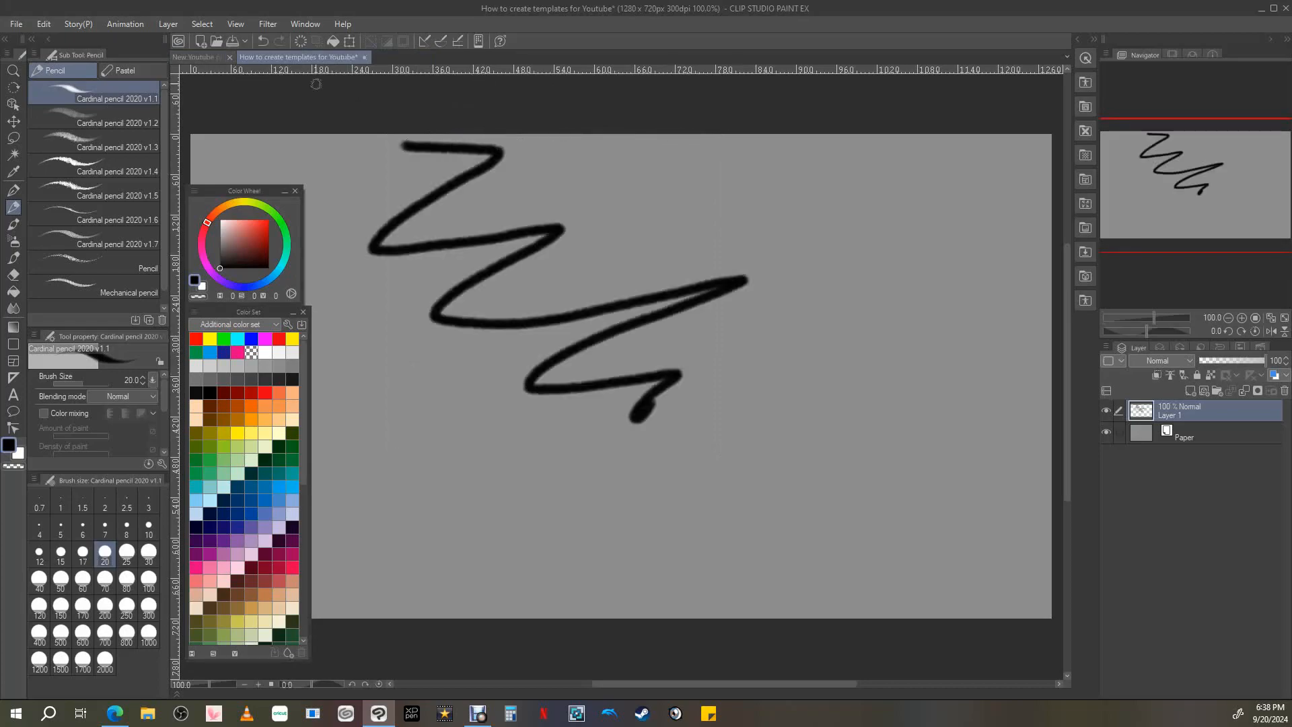
left_click(263, 40)
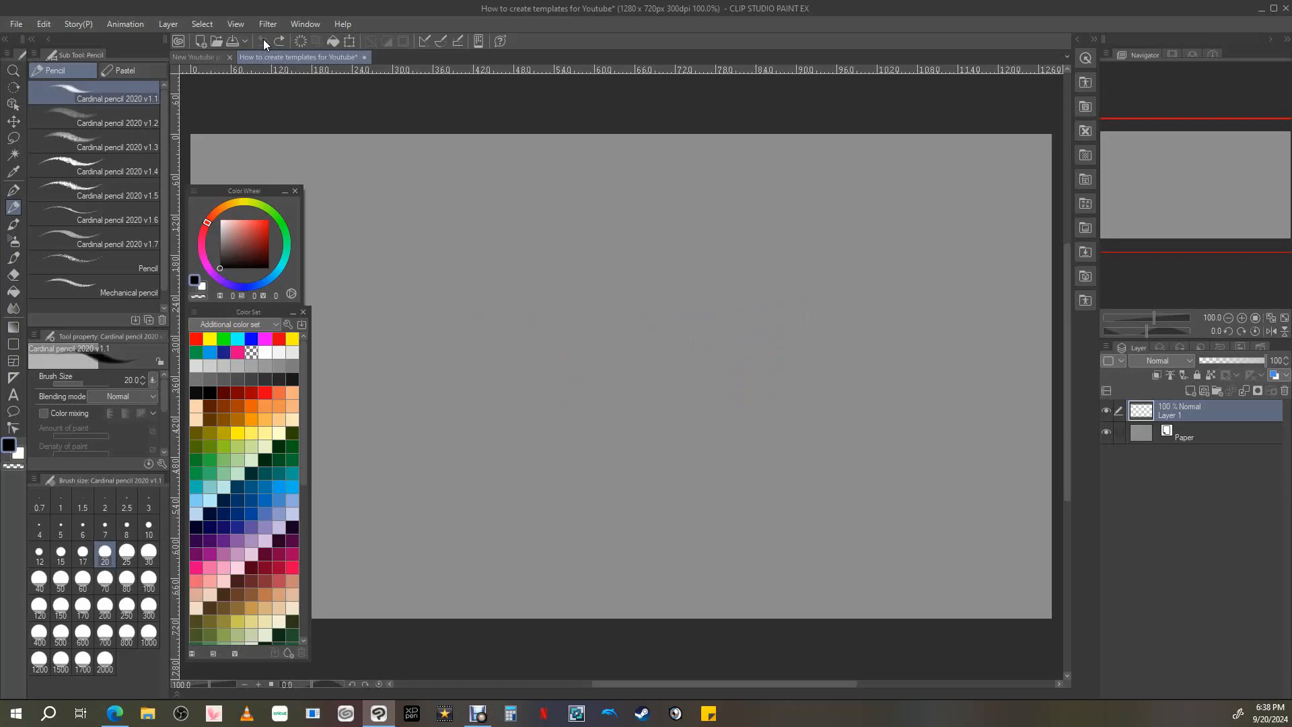
mouse_move(477, 360)
left_mouse_down()
mouse_move(580, 327)
mouse_move(606, 450)
left_mouse_up()
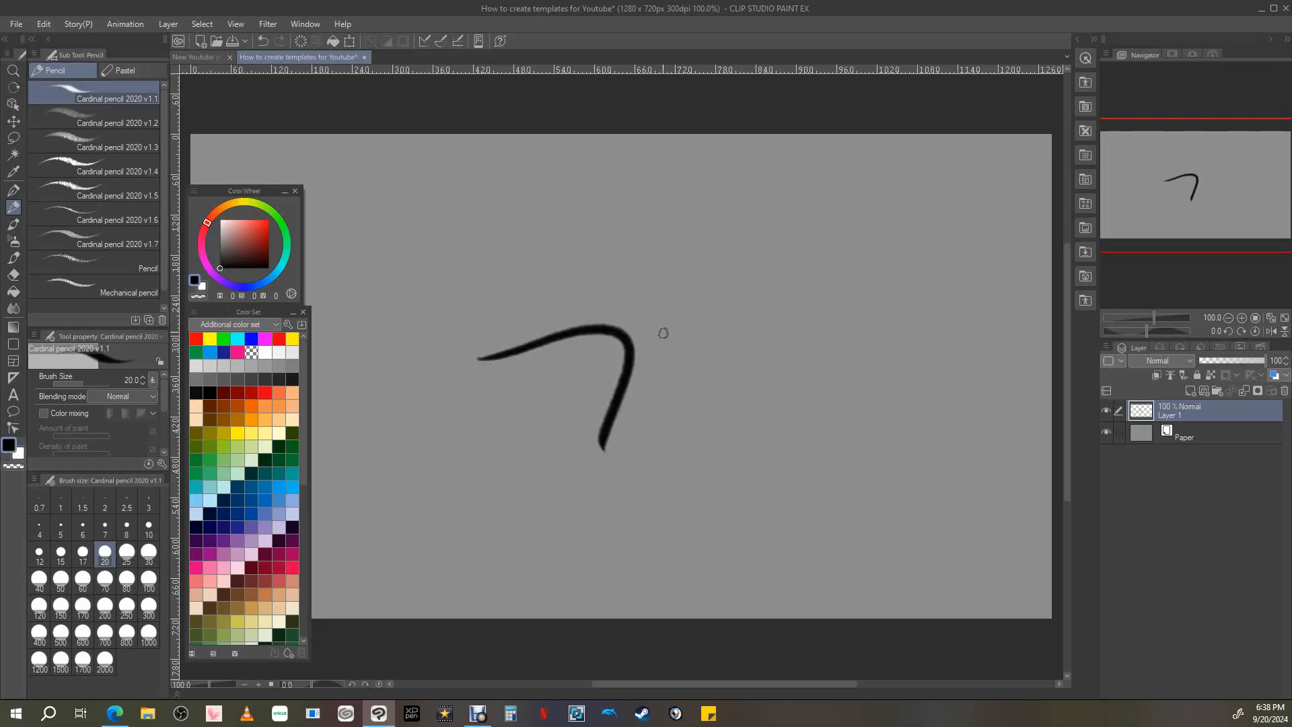
left_click(262, 42)
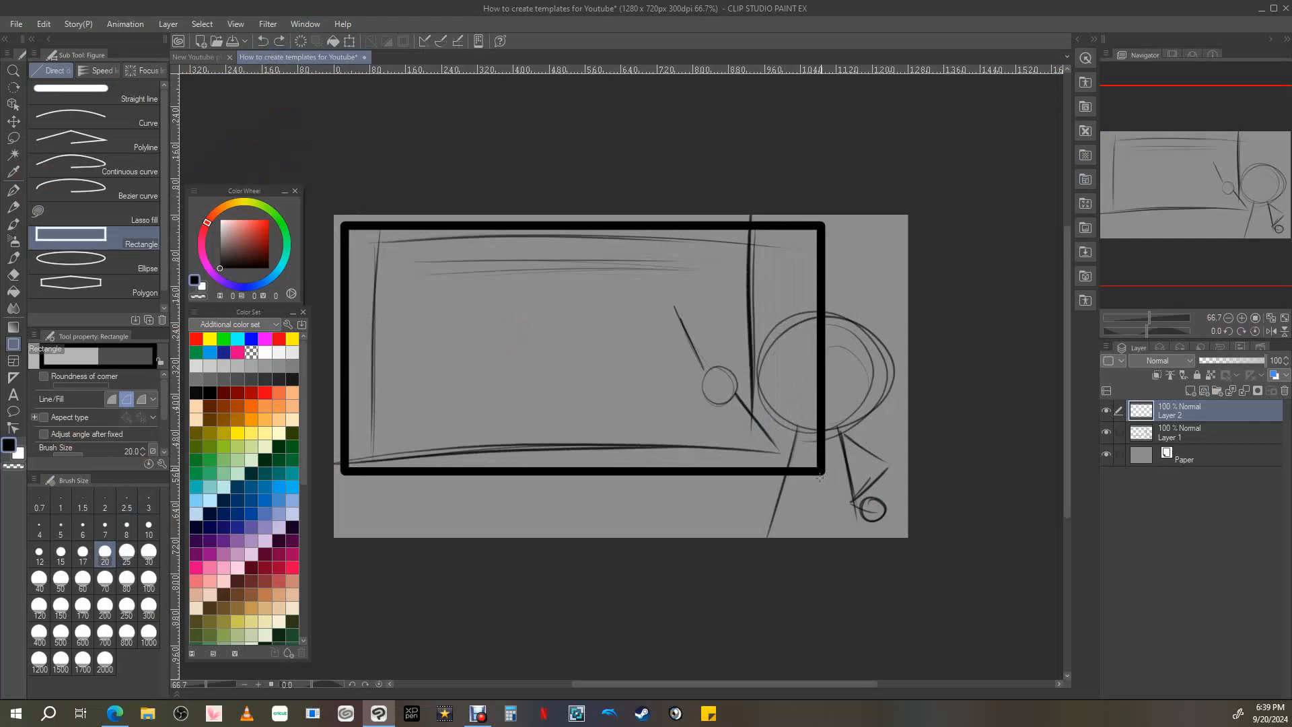
Redraw the rectangular frame on Layer 2 with a 12 px outline, hide that layer, and make Layer 1 active.
key("ctrl+z")
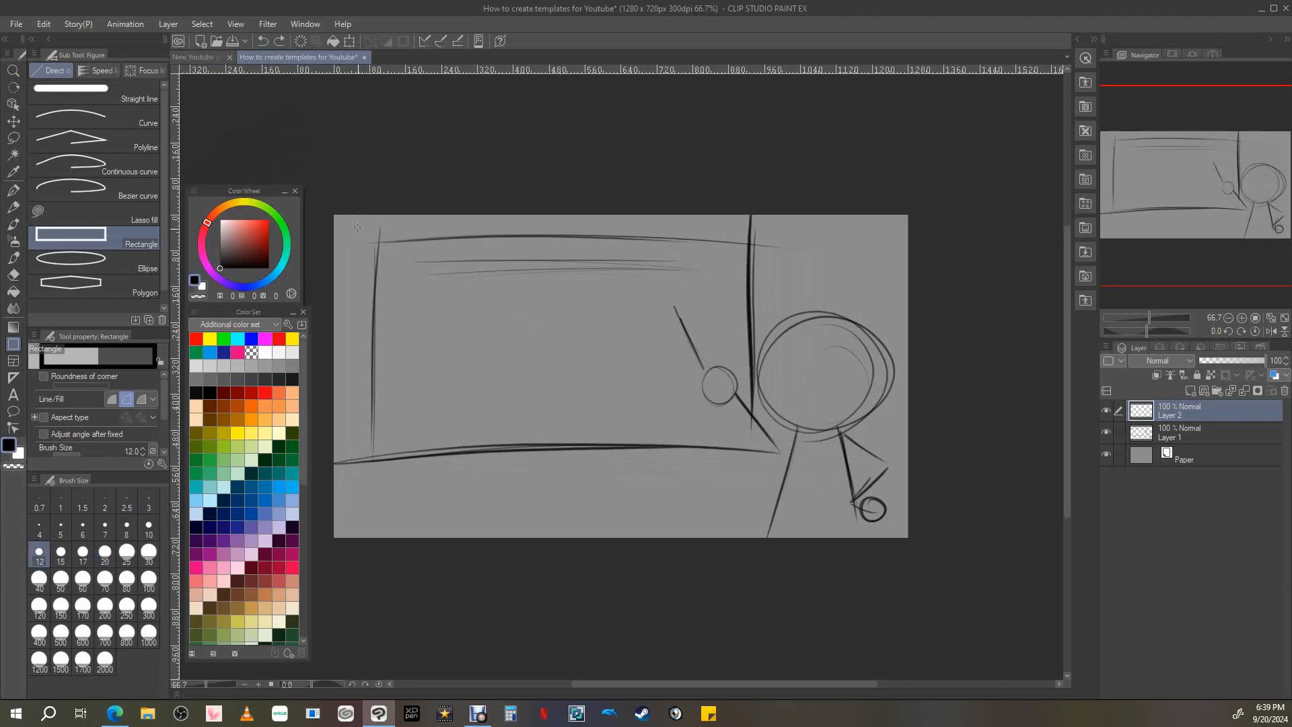
left_click_drag(355, 226, 841, 501)
left_click(1200, 434)
left_click(1107, 411)
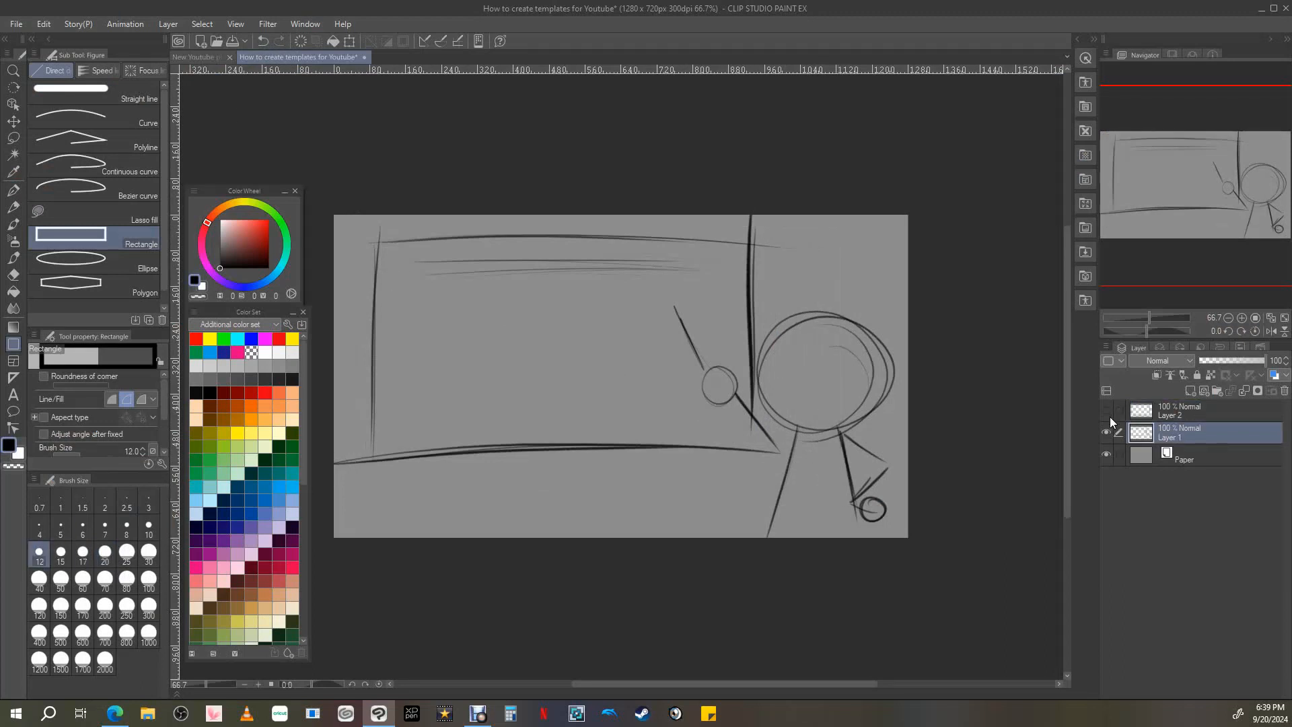
Sketch a vertical guideline on the figure's head and rough in the neck below it on Layer 1 with the pencil.
left_click(13, 208)
double_click(1242, 317)
left_click(1258, 193)
left_click_drag(638, 223, 619, 389)
left_click_drag(622, 235, 611, 456)
left_click_drag(679, 427, 681, 453)
left_click_drag(604, 459, 664, 461)
left_click_drag(703, 439, 637, 469)
Sketch the shoulder lines on both sides of the neck and the lowered arm bent at the elbow.
left_click(1260, 199)
left_click_drag(596, 417, 499, 404)
left_click_drag(664, 411, 745, 436)
mouse_move(688, 402)
left_mouse_down()
mouse_move(662, 414)
mouse_move(801, 475)
mouse_move(700, 562)
left_mouse_up()
left_click_drag(705, 567, 793, 572)
Sketch the torso's side lines below the shoulders and fade the unwanted torso strokes with the eraser.
mouse_move(576, 397)
left_mouse_down()
mouse_move(543, 465)
mouse_move(570, 540)
left_mouse_up()
mouse_move(697, 444)
left_mouse_down()
mouse_move(701, 481)
mouse_move(680, 513)
left_mouse_up()
mouse_move(571, 413)
left_mouse_down()
mouse_move(546, 522)
mouse_move(570, 543)
mouse_move(538, 605)
left_mouse_up()
key("e")
left_click_drag(555, 454, 521, 606)
key("p")
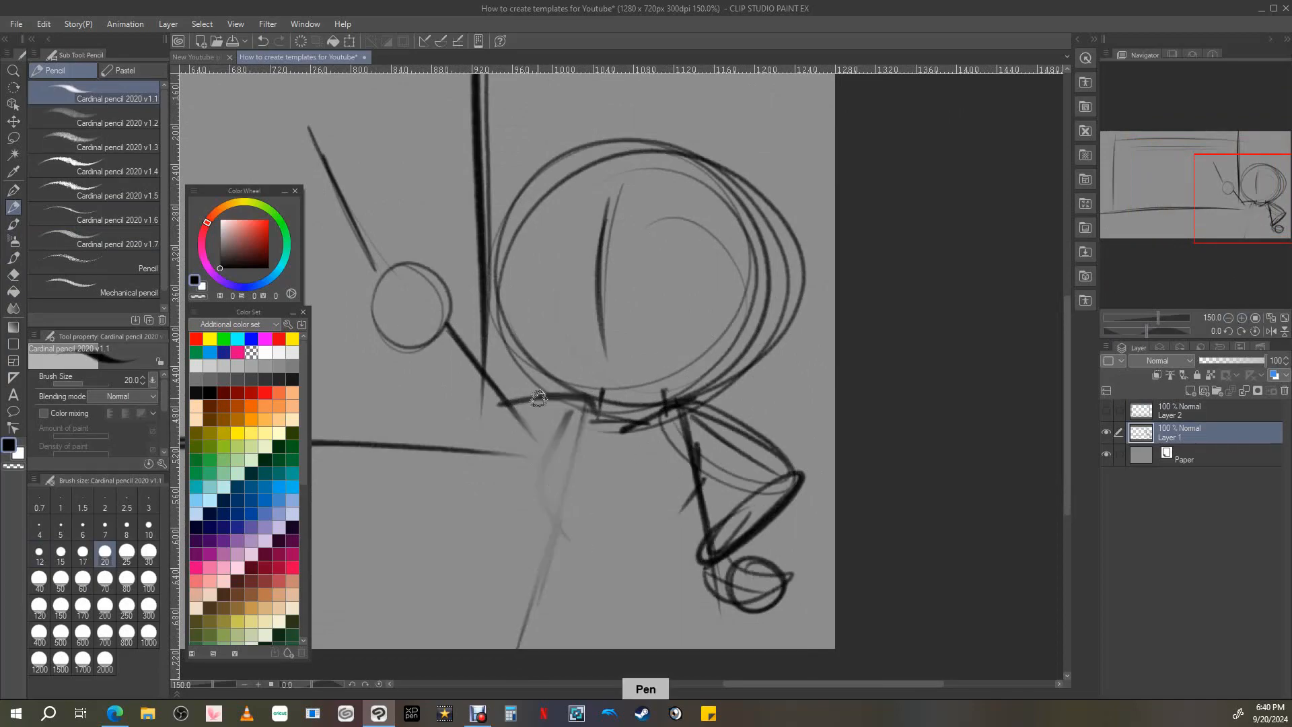
Build up the raised arm from the shoulder, erase the old hand circle, and draw a smaller hand holding a pointer.
left_click_drag(583, 397, 587, 407)
left_click_drag(383, 286, 463, 418)
key("e")
left_click_drag(367, 249, 447, 336)
key("p")
left_click_drag(391, 288, 474, 406)
left_click_drag(351, 244, 355, 234)
left_click_drag(307, 126, 356, 236)
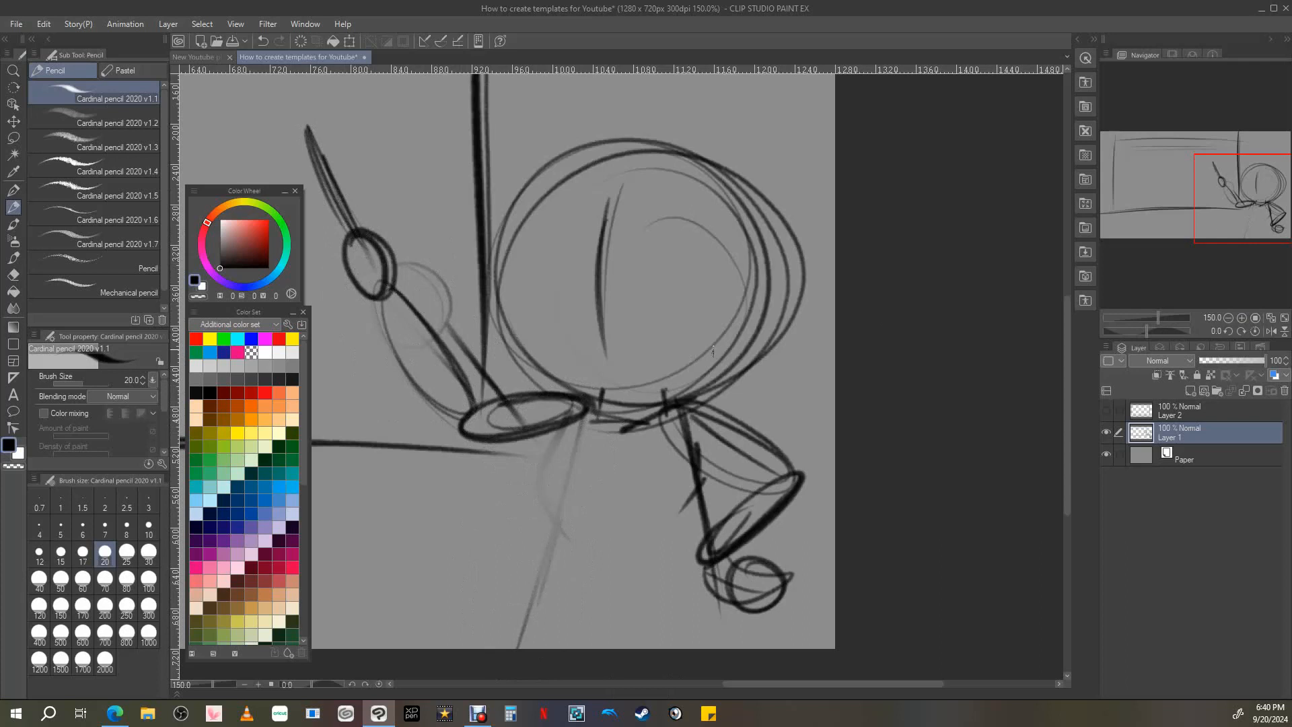
Erase the raised hand and forearm in a mirrored view and redraw them with an angular hand and tapered pointer.
left_click_drag(1223, 221, 1210, 223)
left_click(1229, 318)
left_click(1272, 331)
key("e")
mouse_move(751, 276)
left_mouse_down()
mouse_move(620, 368)
mouse_move(634, 344)
mouse_move(690, 320)
left_mouse_up()
key("p")
mouse_move(689, 321)
left_mouse_down()
mouse_move(626, 347)
mouse_move(683, 323)
mouse_move(738, 265)
left_mouse_up()
mouse_move(734, 274)
left_mouse_down()
mouse_move(659, 339)
mouse_move(723, 272)
left_mouse_up()
mouse_move(752, 232)
left_mouse_down()
mouse_move(800, 177)
mouse_move(747, 257)
left_mouse_up()
Sketch the neck sides, the torso narrowing at the waist, the body's centre line, and a second guideline on the face.
left_click_drag(584, 383, 601, 411)
left_click_drag(602, 419, 594, 444)
mouse_move(521, 241)
left_mouse_down()
mouse_move(480, 318)
mouse_move(478, 504)
left_mouse_up()
key("e")
key("p")
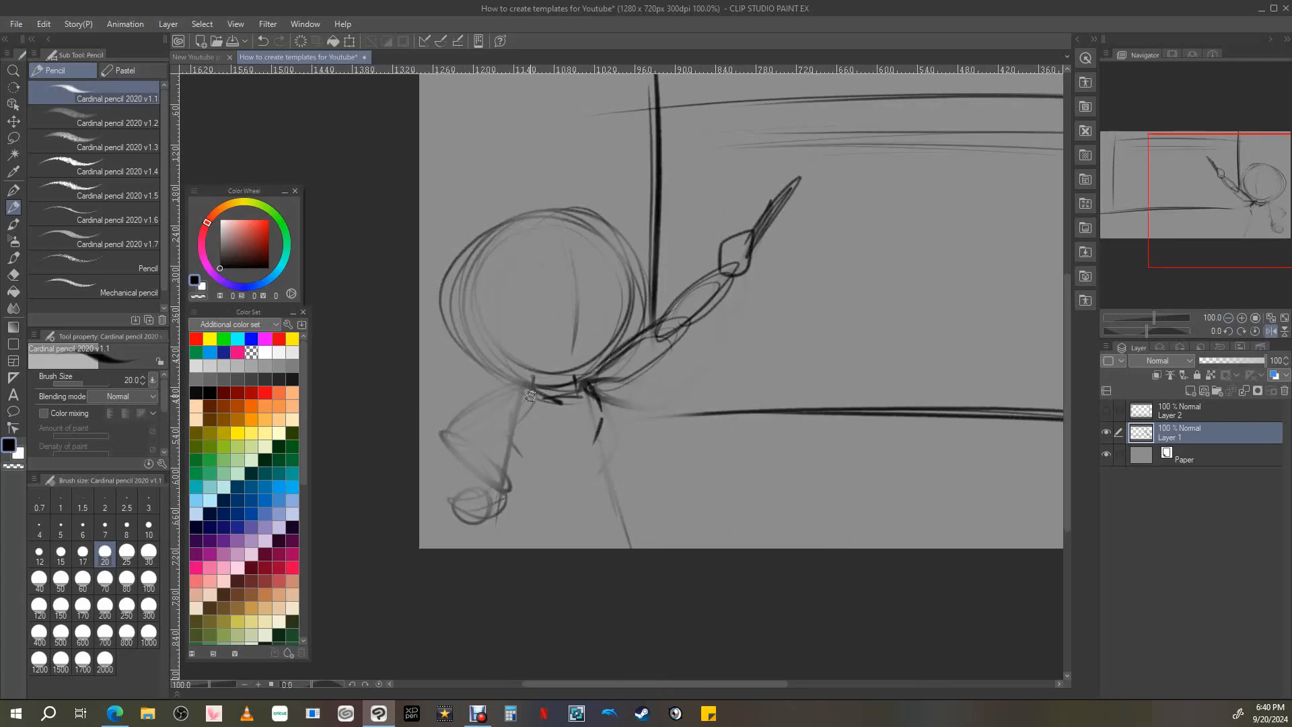
mouse_move(512, 389)
left_mouse_down()
mouse_move(553, 393)
mouse_move(529, 502)
left_mouse_up()
mouse_move(604, 389)
left_mouse_down()
mouse_move(587, 500)
mouse_move(504, 546)
left_mouse_up()
left_click_drag(585, 500, 607, 548)
left_click_drag(578, 399, 571, 547)
left_click_drag(564, 253, 569, 354)
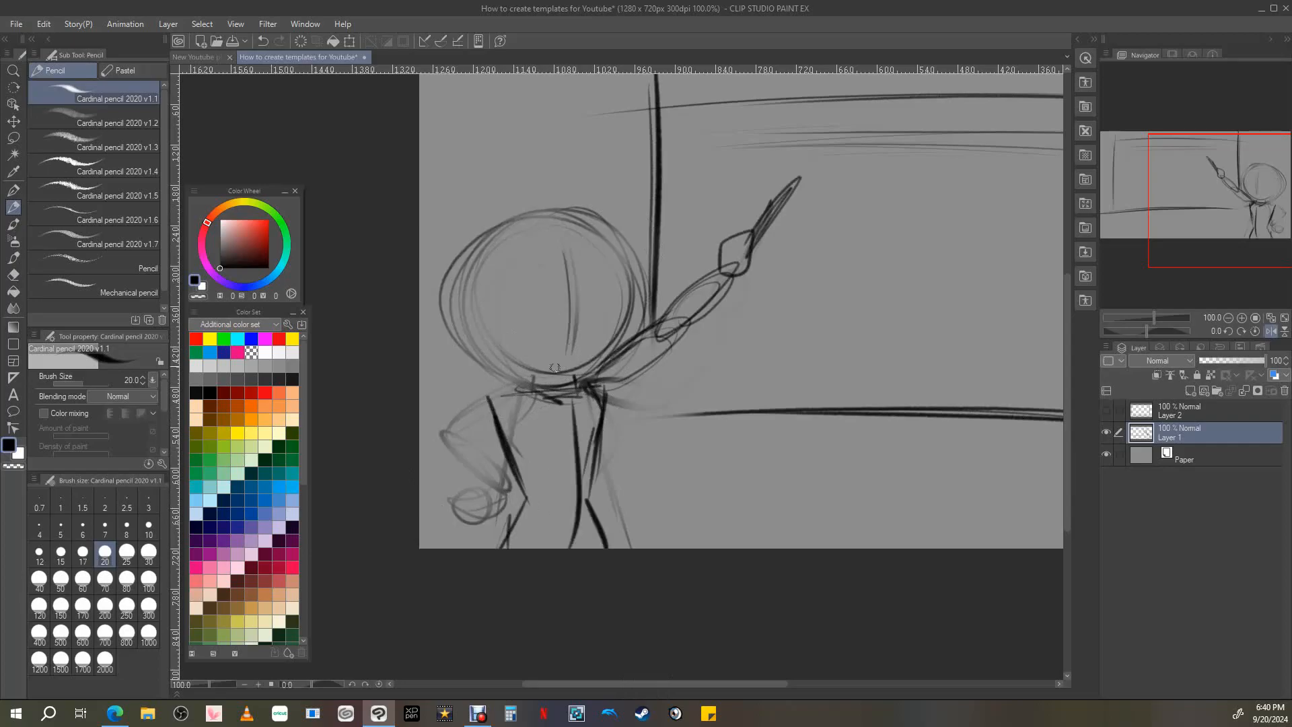
Redraw the bent arm with its upper arm and forearm reaching back to the hip.
mouse_move(501, 392)
left_mouse_down()
mouse_move(452, 471)
mouse_move(501, 541)
left_mouse_up()
left_click_drag(431, 453, 475, 545)
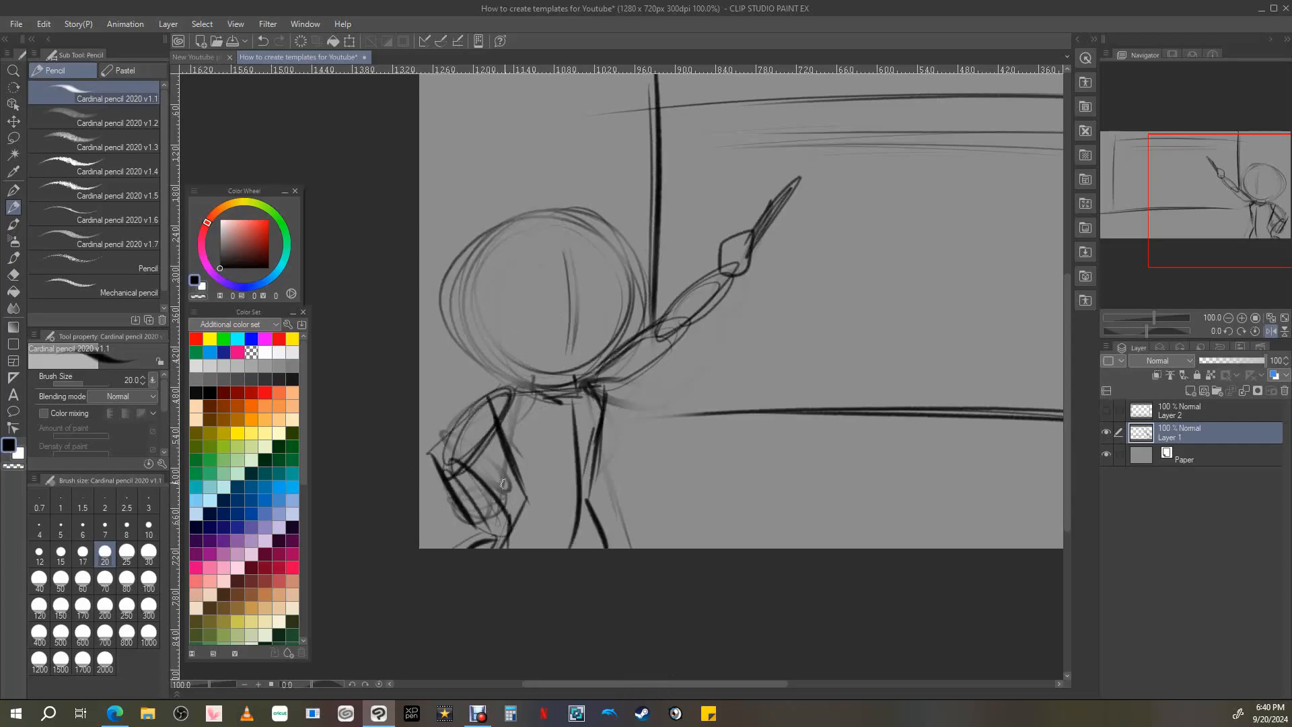
left_click_drag(471, 431, 505, 511)
Mark the mouth and nose with short strokes beside the face guideline.
left_click(1253, 189)
left_click_drag(571, 401, 591, 398)
left_click_drag(573, 372, 592, 367)
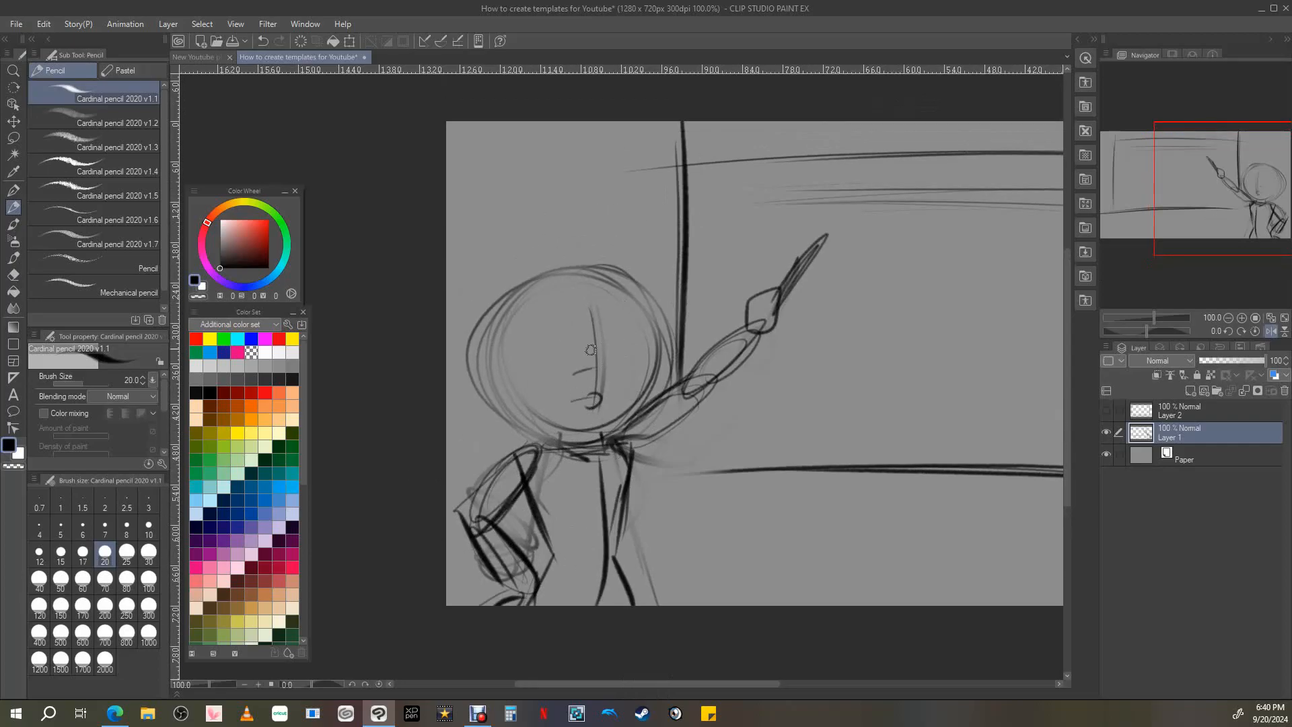
Draw the face contour inside the head circle with both cheeks, the jaw and a pointed chin.
left_click_drag(628, 304, 624, 417)
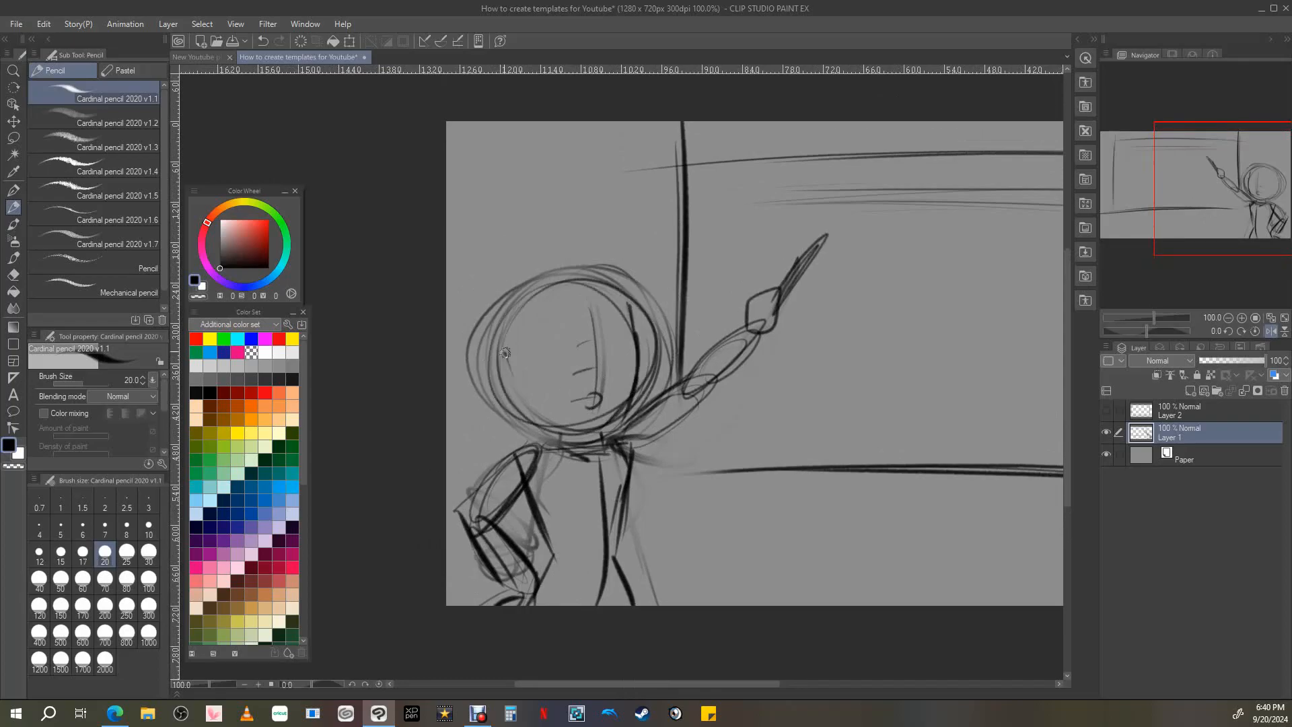
left_click_drag(506, 353, 513, 379)
left_click_drag(522, 392, 563, 425)
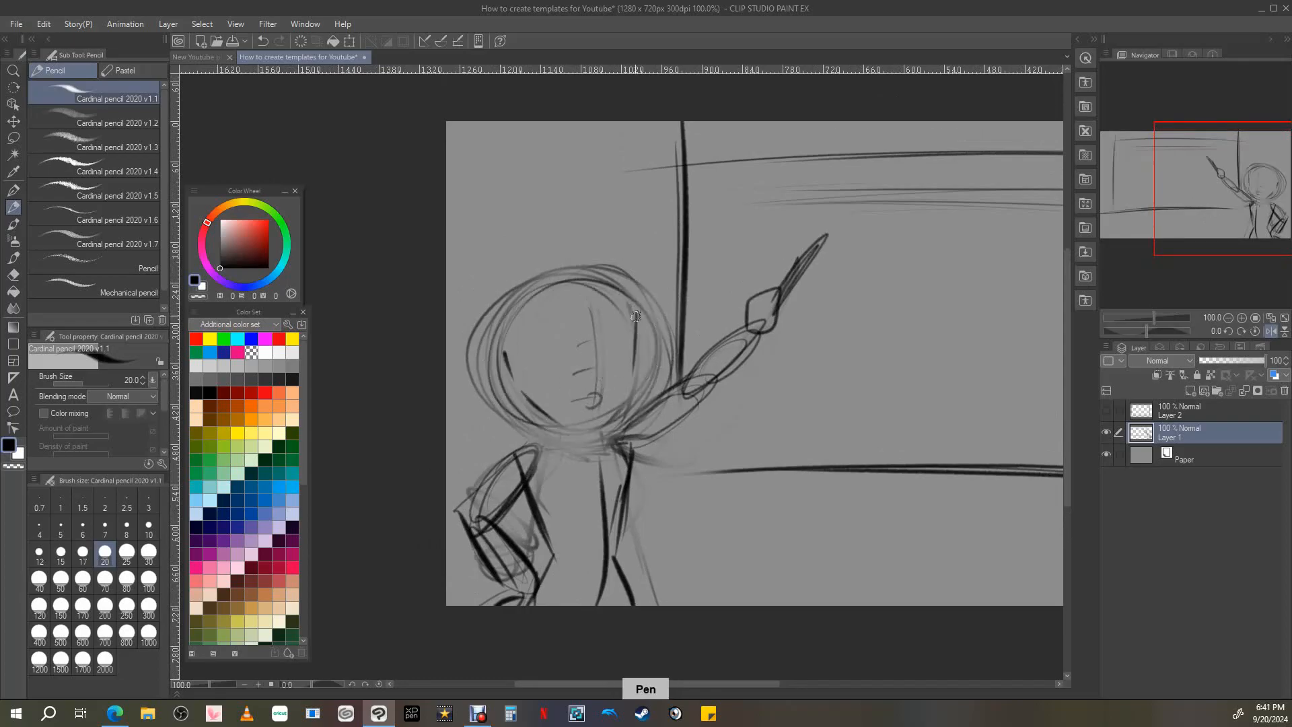
mouse_move(636, 316)
left_mouse_down()
mouse_move(633, 369)
mouse_move(595, 424)
left_mouse_up()
left_click_drag(501, 349, 513, 381)
left_click_drag(515, 397, 582, 436)
Check the face in the flipped view, retouch the cheek line nearest the frame, and undo the extra stroke.
left_click(1270, 332)
key("ctrl+minus")
left_click_drag(615, 320, 623, 396)
left_click_drag(619, 326, 612, 370)
key("ctrl+z")
left_click(1270, 331)
key("ctrl+plus")
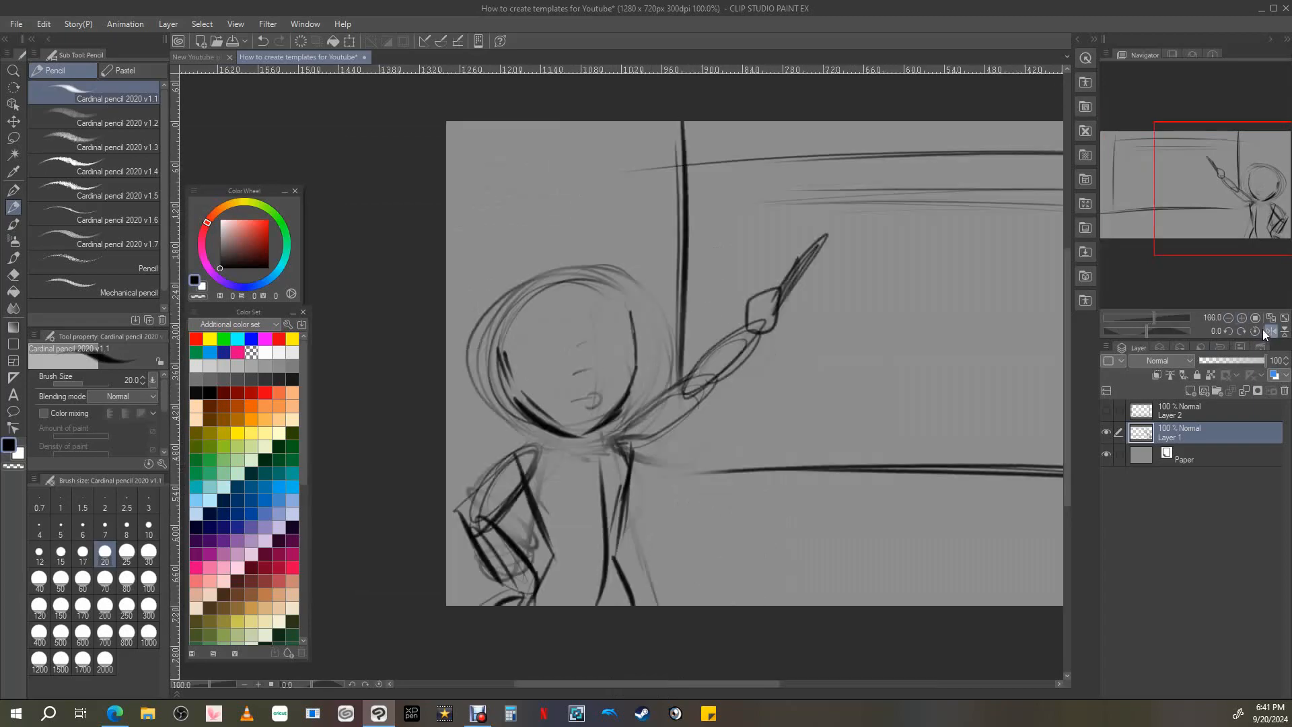
Sketch the neck and the rounded outer hair shape around the head.
left_click_drag(597, 429, 670, 385)
mouse_move(476, 449)
left_mouse_down()
mouse_move(478, 294)
mouse_move(510, 268)
left_mouse_up()
left_click_drag(471, 317, 635, 309)
left_click_drag(479, 290, 668, 376)
left_click_drag(447, 319, 643, 286)
left_click_drag(463, 458, 648, 328)
Add four short vertical bang strokes across the forehead.
mouse_move(511, 307)
left_mouse_down()
mouse_move(523, 356)
mouse_move(539, 343)
left_mouse_up()
left_click_drag(556, 303, 564, 335)
left_click_drag(584, 300, 593, 339)
left_click_drag(607, 300, 616, 344)
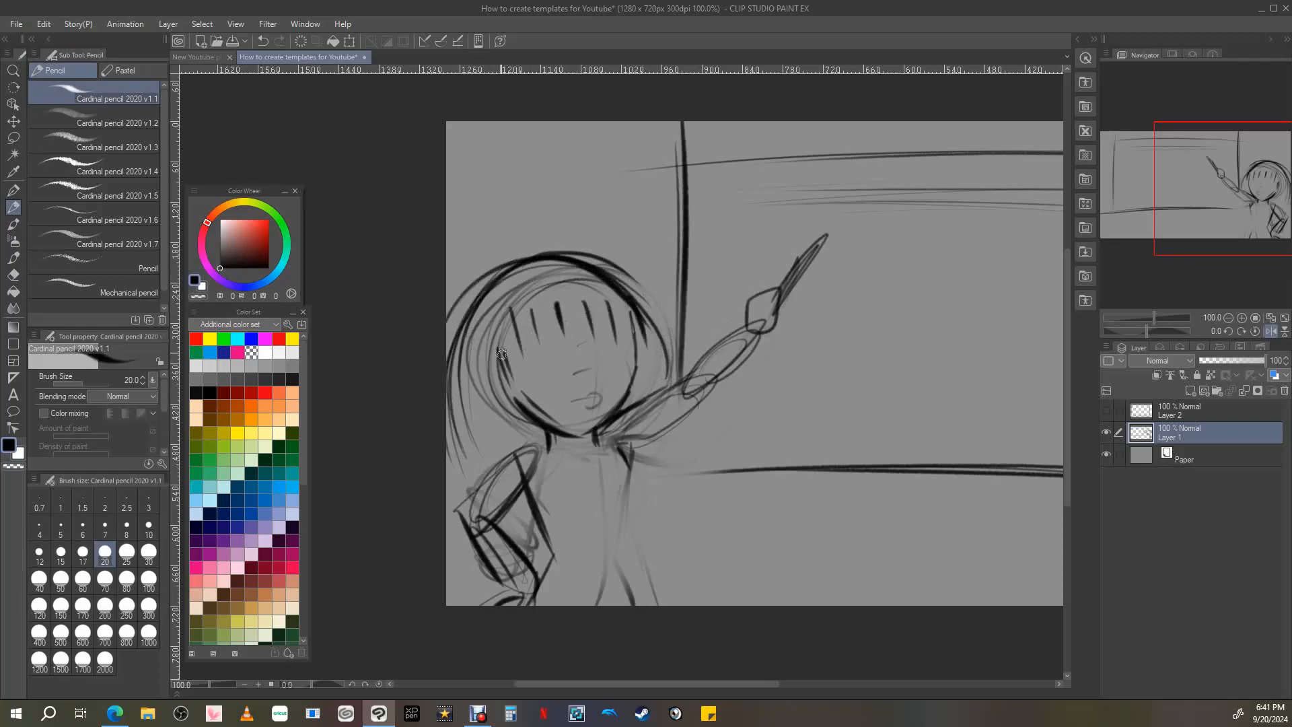
Draw hair strands falling along both sides of the face.
left_click_drag(502, 343, 482, 463)
left_click_drag(490, 408, 499, 467)
mouse_move(622, 323)
left_mouse_down()
mouse_move(612, 419)
mouse_move(648, 415)
mouse_move(629, 350)
left_mouse_up()
mouse_move(632, 299)
left_mouse_down()
mouse_move(646, 408)
mouse_move(617, 406)
mouse_move(638, 409)
left_mouse_up()
left_click_drag(627, 313, 631, 388)
Reduce the pencil to 12 px, erase the rough bent arm, and redraw the shoulder and the arm resting on the hip.
key("bracketleft")
key("bracketleft")
key("bracketleft")
key("e")
mouse_move(587, 473)
left_mouse_down()
mouse_move(512, 551)
mouse_move(552, 442)
mouse_move(493, 482)
mouse_move(457, 552)
left_mouse_up()
left_click_drag(516, 496, 481, 598)
left_click_drag(464, 529, 465, 604)
Erase the raised arm together with its hand and pointer.
key("e")
left_click_drag(623, 447, 823, 241)
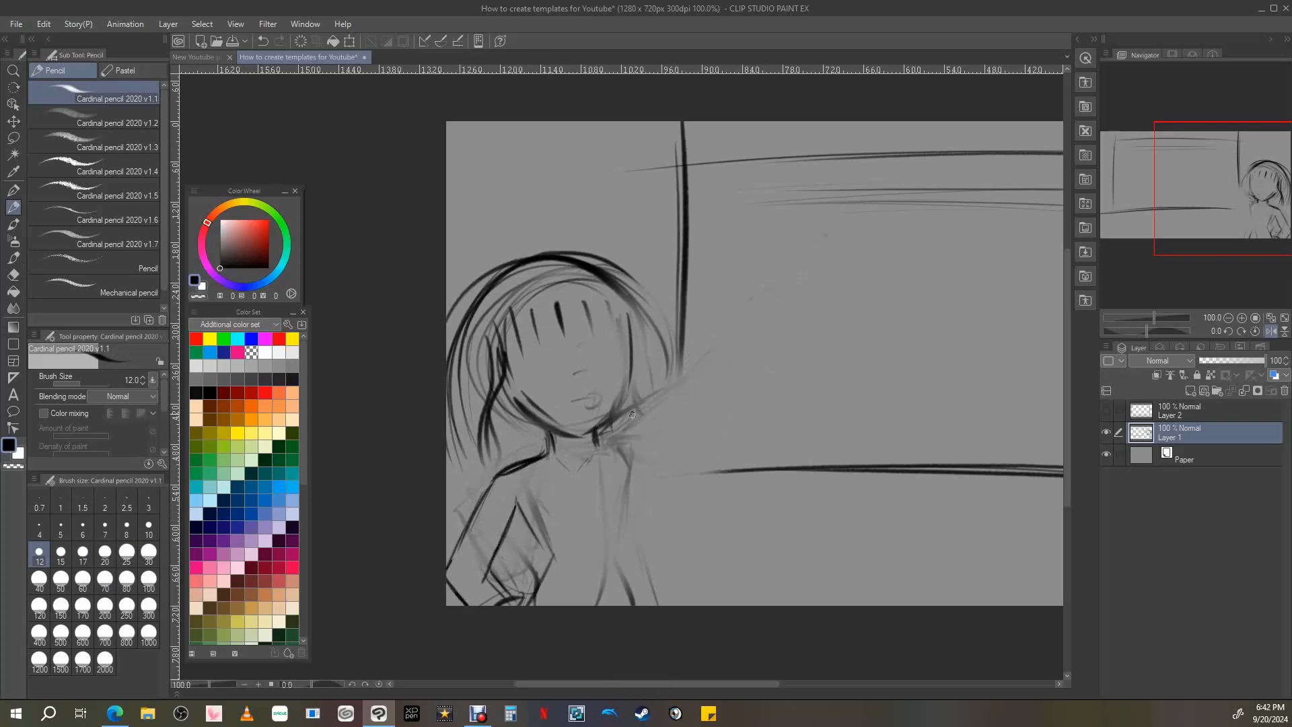
key("p")
Erase the rough outer hair lines and redraw the crown and the face-framing hair on the side nearest the frame.
key("e")
mouse_move(616, 269)
left_mouse_down()
mouse_move(632, 403)
mouse_move(452, 383)
left_mouse_up()
key("p")
mouse_move(449, 367)
left_mouse_down()
mouse_move(464, 473)
mouse_move(600, 268)
mouse_move(631, 326)
mouse_move(636, 377)
left_mouse_up()
left_click_drag(477, 296, 643, 414)
left_click_drag(525, 266, 653, 368)
key("e")
key("p")
mouse_move(593, 264)
left_mouse_down()
mouse_move(659, 395)
mouse_move(661, 371)
left_mouse_up()
key("ctrl+z")
left_click_drag(614, 285, 644, 418)
Draw the long hair falling behind the shoulder and add a bow on the back of the head.
left_click_drag(487, 288, 449, 530)
left_click_drag(479, 390, 457, 542)
left_click_drag(452, 368, 548, 268)
mouse_move(482, 288)
left_mouse_down()
mouse_move(456, 327)
mouse_move(509, 261)
left_mouse_up()
left_click_drag(508, 259, 457, 337)
Redraw the face contour with a cleaner cheek, chin and jawline, and add the neck lines beneath it.
left_click(1271, 331)
left_click(1241, 318)
mouse_move(645, 266)
left_mouse_down()
mouse_move(627, 357)
mouse_move(657, 455)
left_mouse_up()
mouse_move(648, 264)
left_mouse_down()
mouse_move(612, 395)
mouse_move(659, 453)
mouse_move(706, 473)
left_mouse_up()
key("e")
key("p")
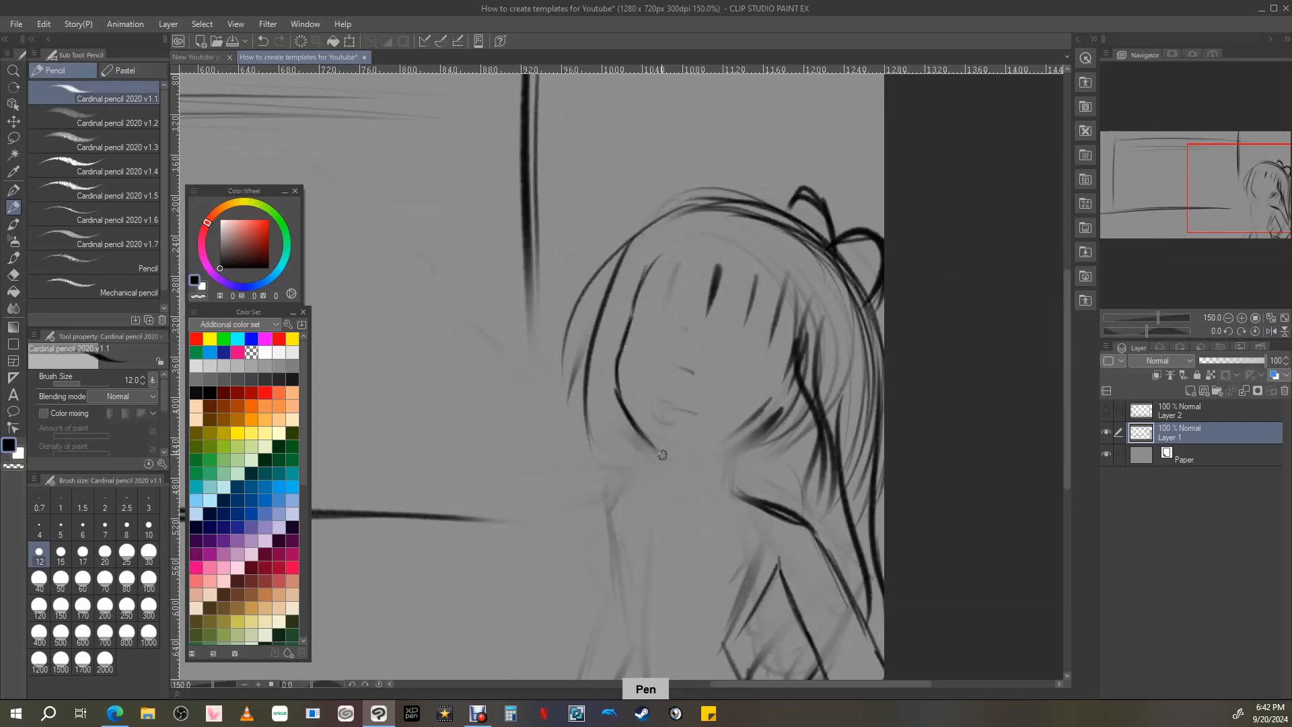
mouse_move(766, 408)
left_mouse_down()
mouse_move(655, 456)
mouse_move(618, 396)
left_mouse_up()
left_click_drag(731, 440, 728, 481)
left_click_drag(669, 457, 660, 474)
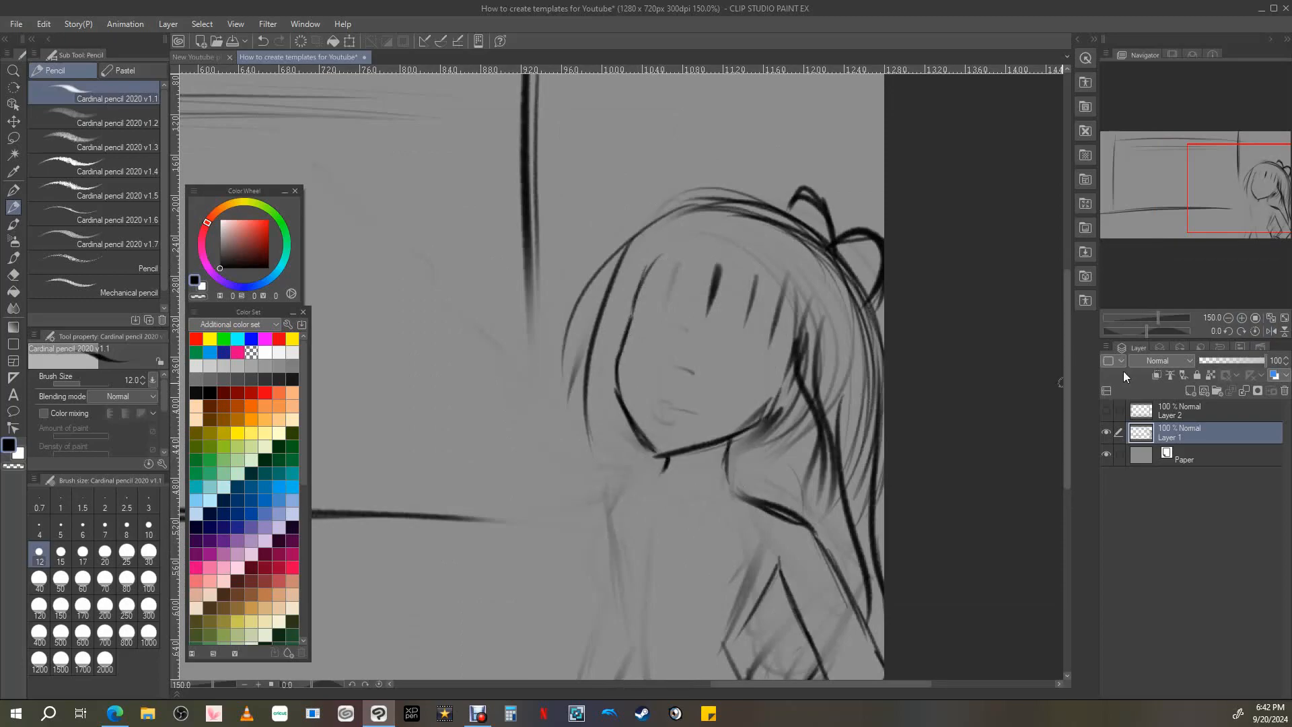
Draw the small nose and the open mouth on the face, cleaning up stray strokes with the eraser.
left_click(1271, 331)
mouse_move(597, 388)
left_mouse_down()
mouse_move(543, 411)
mouse_move(596, 388)
left_mouse_up()
mouse_move(549, 408)
left_mouse_down()
mouse_move(589, 403)
mouse_move(545, 402)
mouse_move(570, 371)
left_mouse_up()
key("e")
key("p")
Draw the fringe across the forehead with a guide line and a row of pointed bang strands.
mouse_move(385, 297)
left_mouse_down()
mouse_move(593, 289)
mouse_move(607, 302)
left_mouse_up()
left_click_drag(583, 253, 592, 314)
mouse_move(597, 264)
left_mouse_down()
mouse_move(591, 313)
mouse_move(465, 338)
left_mouse_up()
left_click_drag(581, 256, 585, 294)
left_click_drag(540, 257, 546, 309)
mouse_move(492, 273)
left_mouse_down()
mouse_move(502, 328)
mouse_move(479, 331)
left_mouse_up()
Add wavy hair strands beside the cheek and neck and darken the rounded outline over the crown.
mouse_move(452, 292)
left_mouse_down()
mouse_move(471, 349)
mouse_move(423, 512)
left_mouse_up()
mouse_move(429, 327)
left_mouse_down()
mouse_move(436, 380)
mouse_move(411, 517)
left_mouse_up()
left_click_drag(465, 412, 444, 516)
left_click_drag(475, 444, 470, 501)
left_click_drag(493, 445, 499, 488)
left_click_drag(433, 217, 365, 386)
left_click_drag(524, 194, 373, 329)
left_click_drag(582, 208, 413, 230)
Check the head in flipped views and rework the outer hair curve on the side nearest the frame.
left_click(1284, 331)
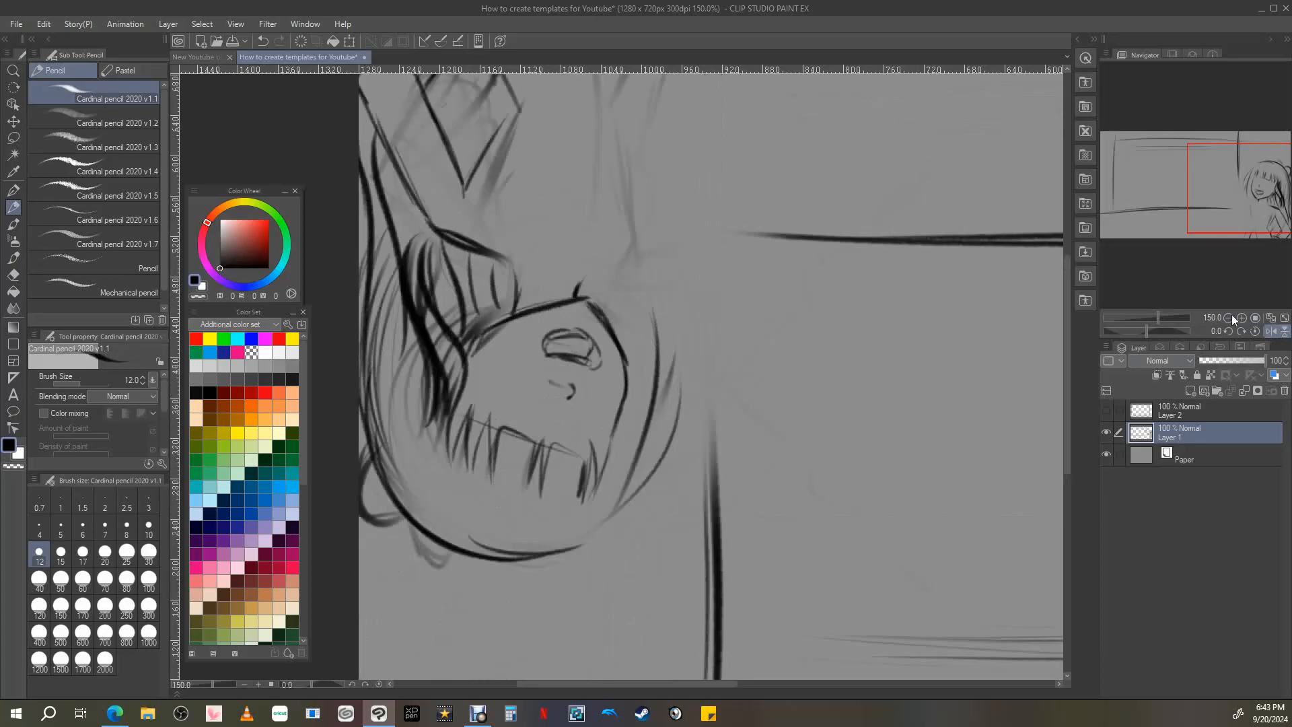
left_click(1272, 331)
left_click(1284, 331)
mouse_move(641, 221)
left_mouse_down()
mouse_move(581, 396)
mouse_move(539, 404)
left_mouse_up()
key("e")
key("p")
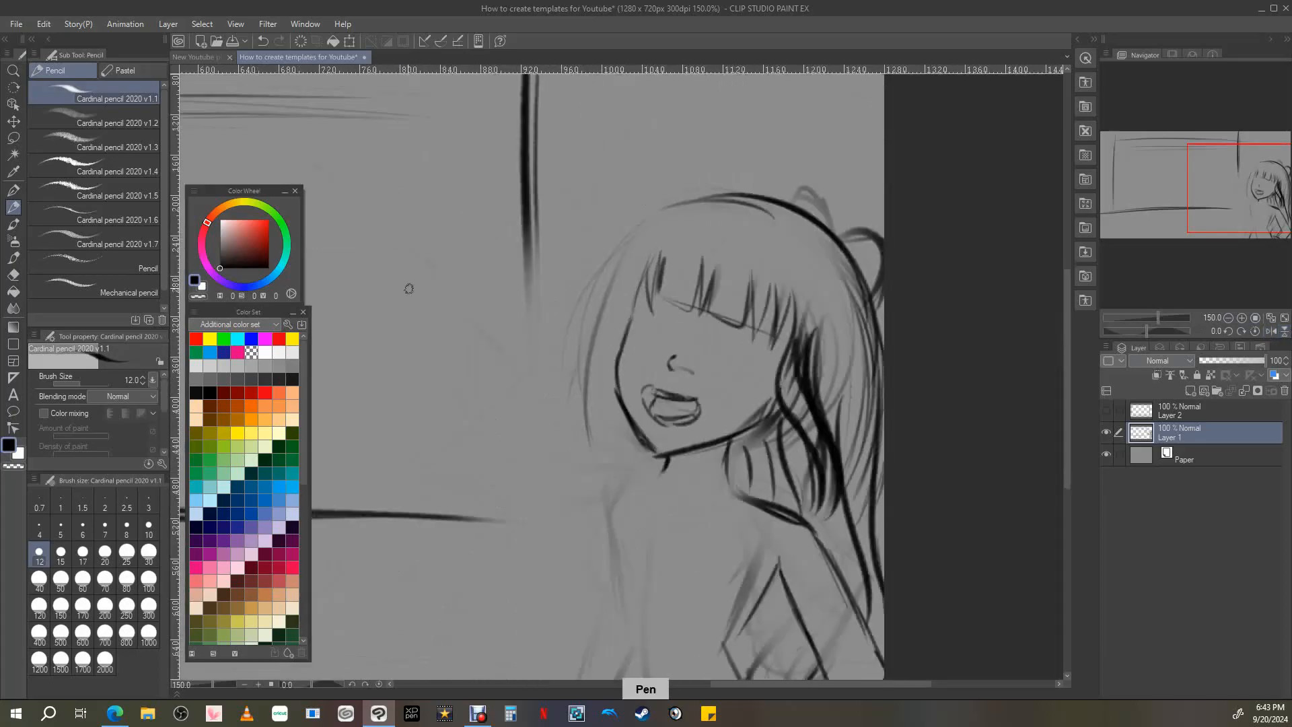
left_click(204, 25)
mouse_move(235, 25)
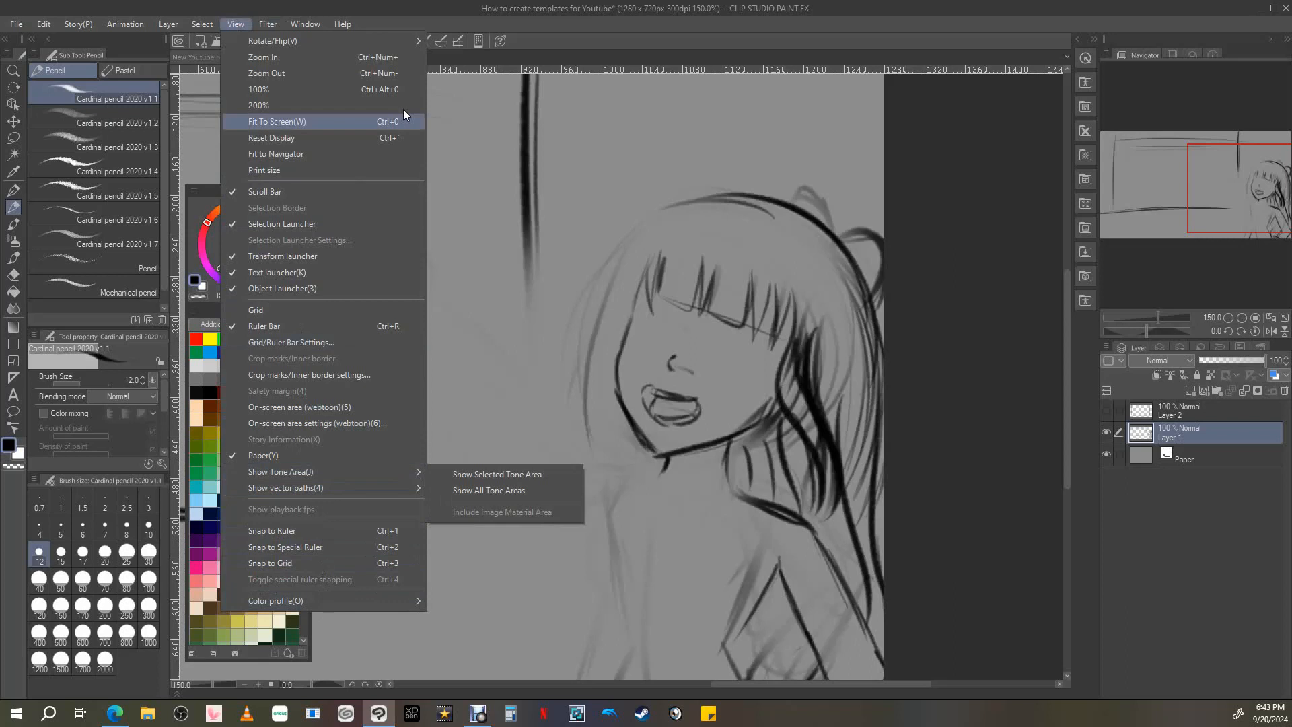
left_click(435, 219)
Redraw the outer hair outline nearest the frame and add long strands running down beside the cheek and neck.
left_click(13, 274)
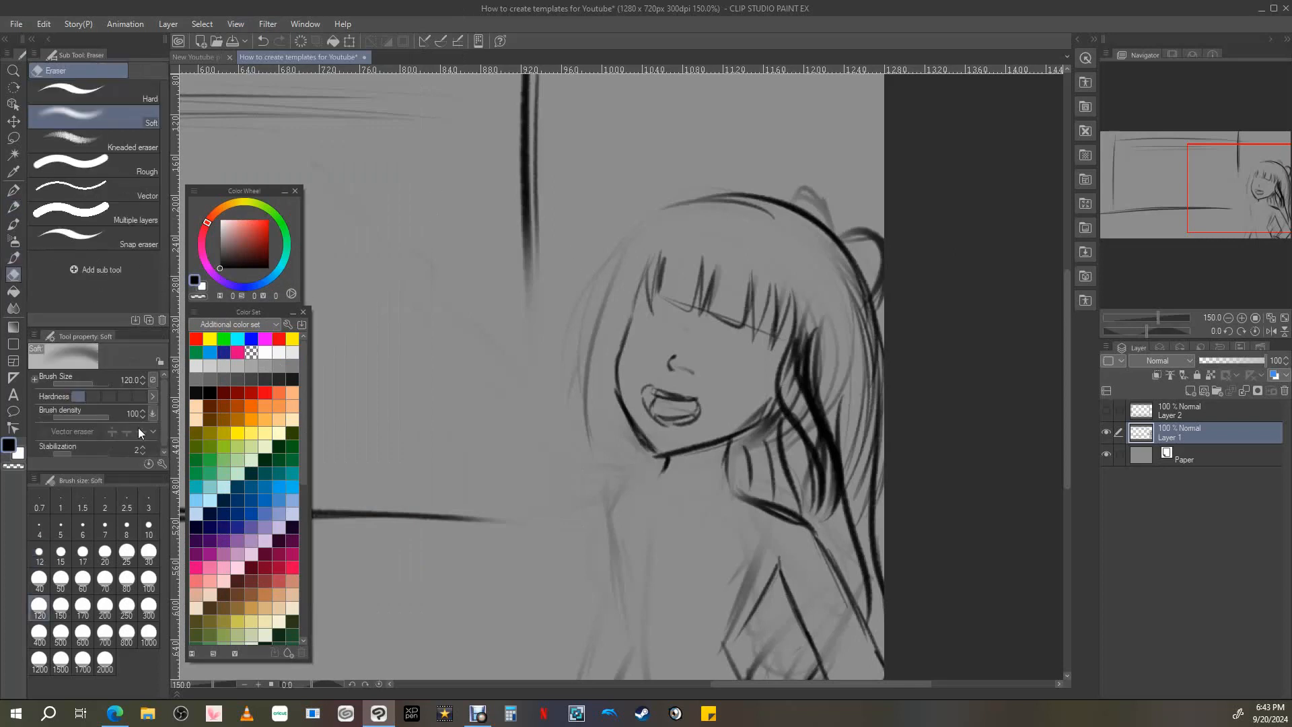
left_click(13, 207)
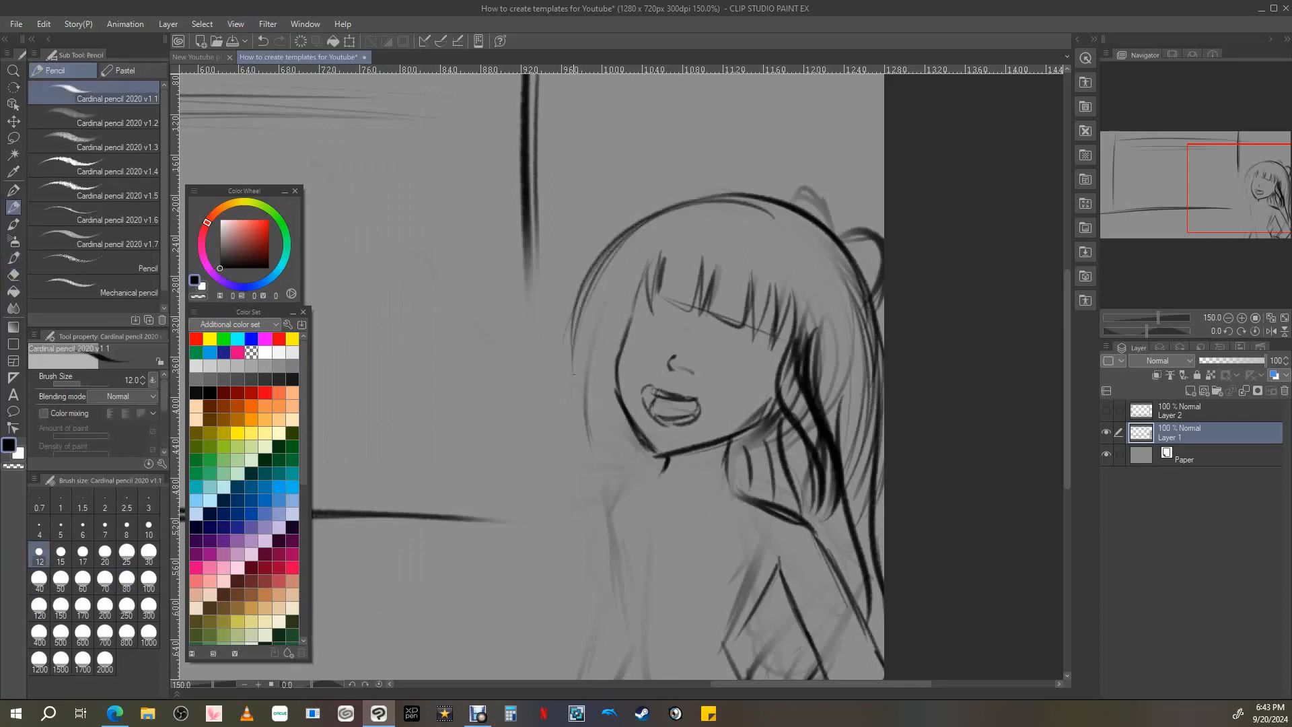
left_click_drag(596, 266, 577, 431)
left_click_drag(633, 228, 590, 509)
mouse_move(627, 264)
left_mouse_down()
mouse_move(563, 528)
mouse_move(590, 569)
left_mouse_up()
left_click_drag(612, 344, 581, 566)
left_click_drag(590, 497, 595, 580)
Draw the neck and a choker with a crescent pendant, checking the drawing in a flipped view.
mouse_move(657, 463)
left_mouse_down()
mouse_move(654, 483)
mouse_move(539, 471)
mouse_move(528, 438)
left_mouse_up()
left_click(1271, 331)
mouse_move(557, 383)
left_mouse_down()
mouse_move(531, 419)
mouse_move(437, 398)
left_mouse_up()
mouse_move(416, 362)
left_mouse_down()
mouse_move(473, 406)
mouse_move(517, 416)
mouse_move(460, 438)
left_mouse_up()
left_click_drag(473, 426, 535, 442)
mouse_move(463, 441)
left_mouse_down()
mouse_move(503, 452)
mouse_move(543, 441)
left_mouse_up()
mouse_move(543, 443)
left_mouse_down()
mouse_move(502, 451)
mouse_move(506, 468)
mouse_move(507, 450)
mouse_move(389, 480)
left_mouse_up()
Add darker wavy hair locks beside the cheek and shoulder on the side nearest the frame.
left_click_drag(1221, 174, 1231, 193)
left_click_drag(614, 303, 666, 367)
left_click_drag(663, 318, 648, 356)
left_click_drag(672, 364, 630, 418)
left_click_drag(1218, 190, 1217, 189)
Fade the nose and forehead guide with the eraser and redraw the fringe as thick pointed strands with a lower edge.
key("e")
left_click_drag(569, 198, 540, 176)
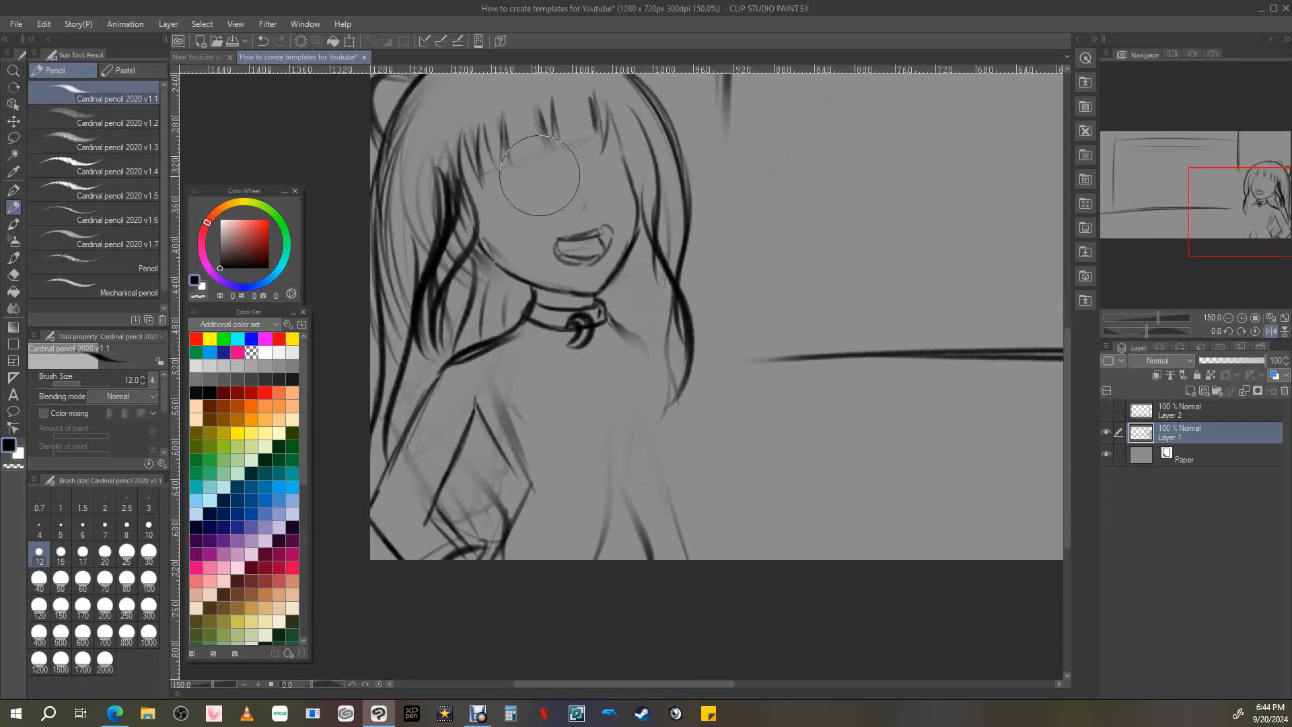
key("p")
left_click_drag(1212, 194, 1216, 191)
left_click(1284, 331)
left_click(1284, 331)
left_click(1271, 332)
left_click_drag(613, 123, 623, 181)
left_click_drag(628, 128, 666, 183)
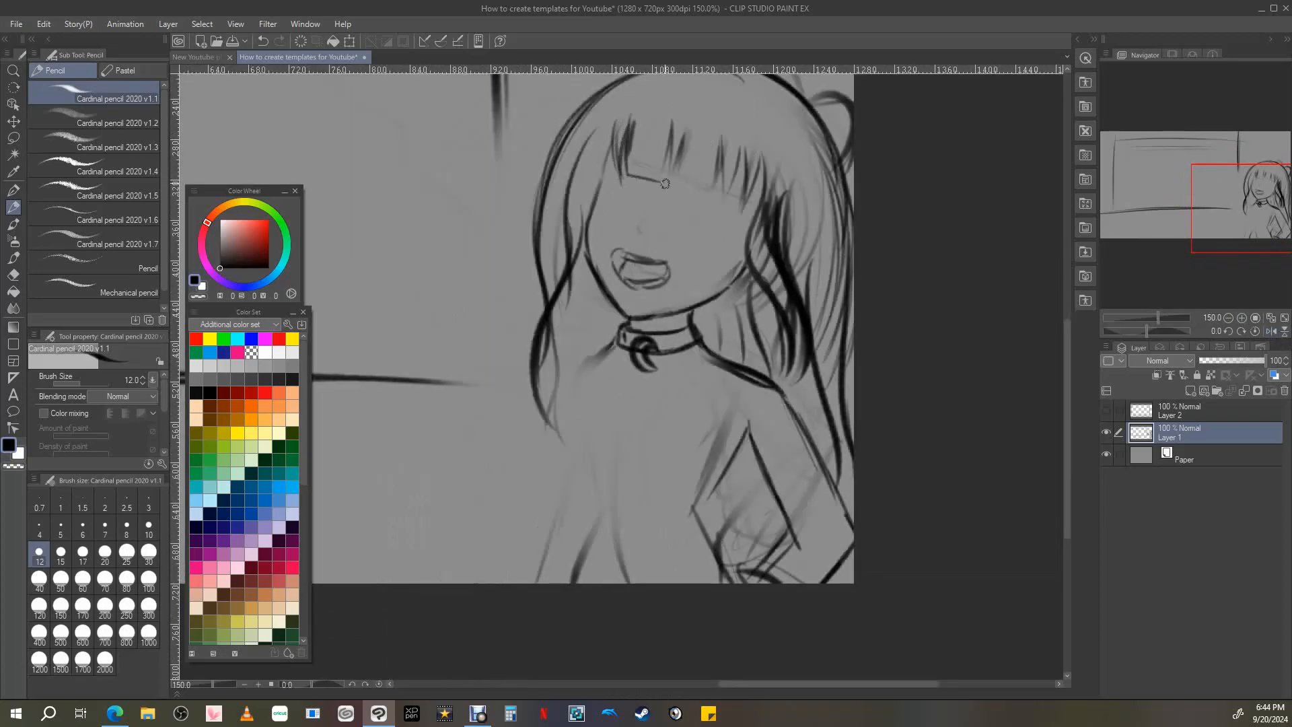
left_click_drag(676, 132, 669, 191)
left_click_drag(683, 146, 715, 203)
mouse_move(745, 156)
left_mouse_down()
mouse_move(724, 204)
mouse_move(757, 214)
left_mouse_up()
left_click_drag(768, 176, 759, 205)
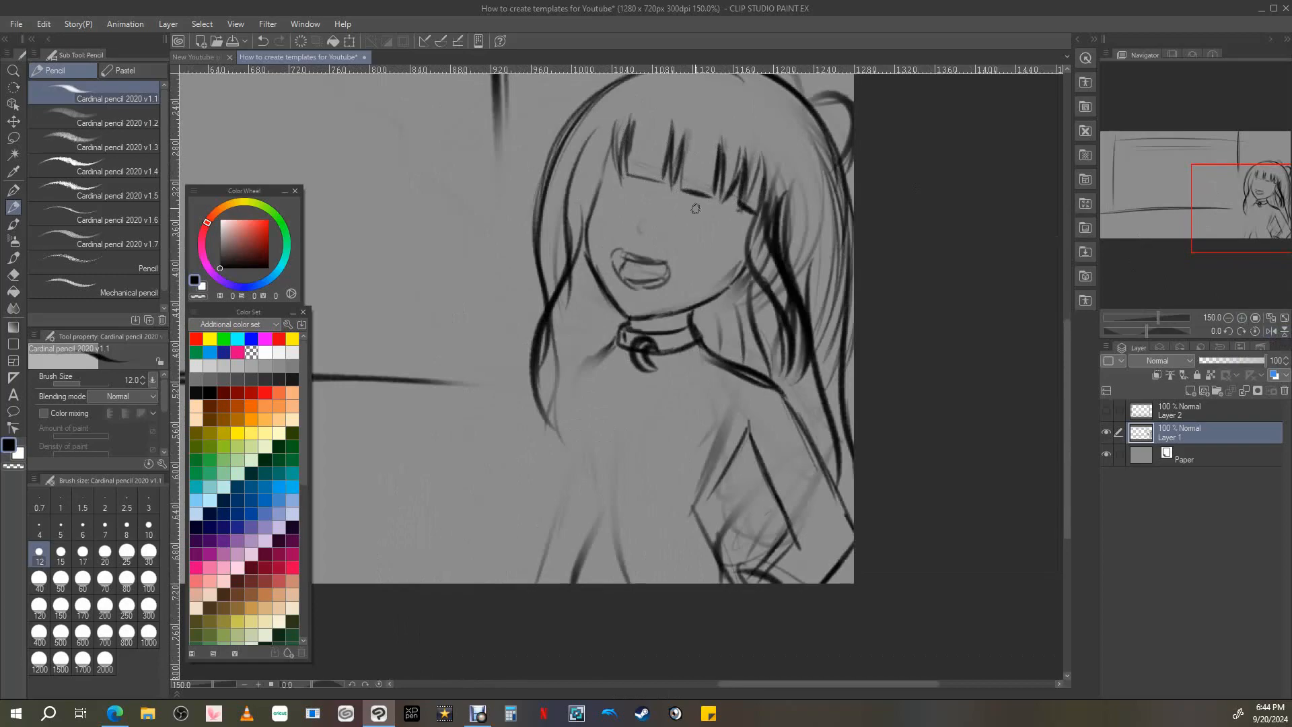
Draw both eyes under the fringe with irises, thick upper lash lines and eyebrows, erasing stray strokes.
mouse_move(607, 175)
left_mouse_down()
mouse_move(635, 204)
mouse_move(609, 214)
left_mouse_up()
left_click(1271, 331)
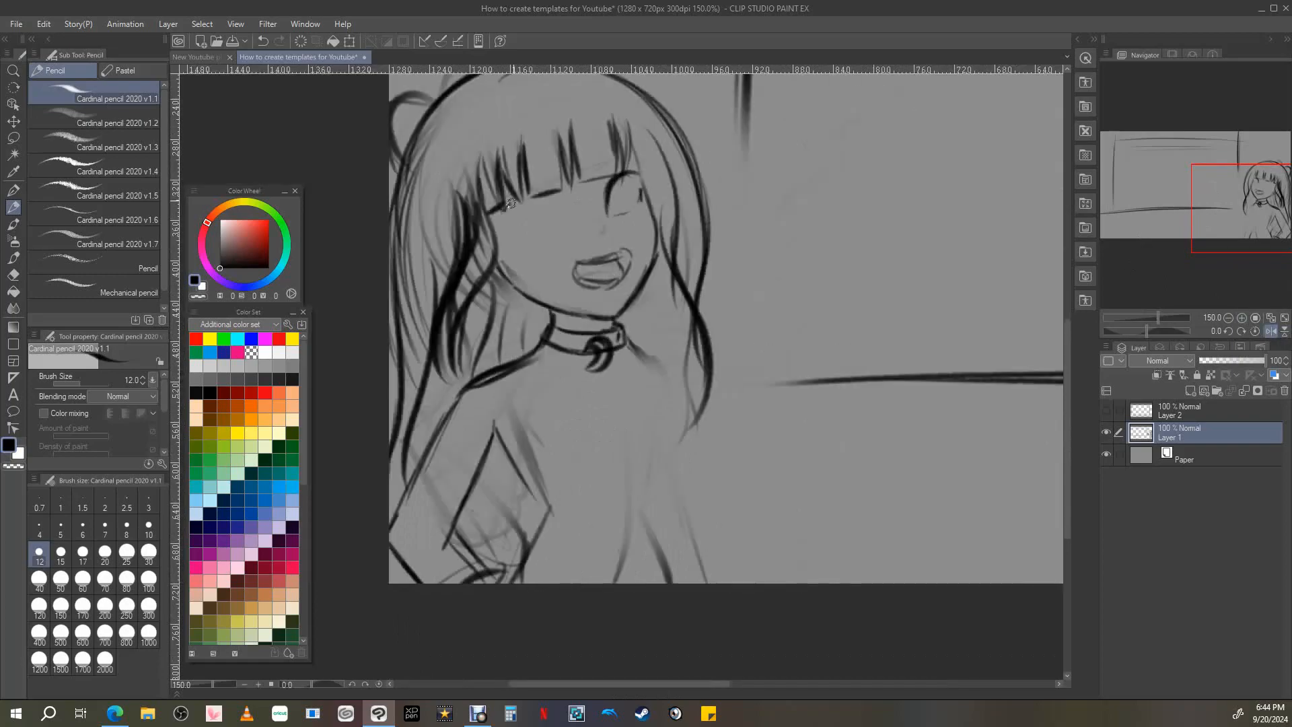
mouse_move(510, 204)
left_mouse_down()
mouse_move(558, 218)
mouse_move(529, 235)
left_mouse_up()
key("e")
mouse_move(539, 229)
left_mouse_down()
mouse_move(558, 191)
mouse_move(555, 213)
left_mouse_up()
left_click_drag(605, 216, 646, 169)
mouse_move(613, 214)
left_mouse_down()
mouse_move(642, 193)
mouse_move(628, 203)
left_mouse_up()
mouse_move(536, 206)
left_mouse_down()
mouse_move(530, 227)
mouse_move(483, 216)
left_mouse_up()
left_click_drag(510, 206, 487, 199)
left_click_drag(552, 226, 504, 217)
left_click_drag(487, 195, 540, 185)
left_click_drag(598, 176, 634, 163)
Erase the open mouth and draw a new nose line and a closed smiling mouth.
key("e")
left_click_drag(592, 248, 611, 285)
key("e")
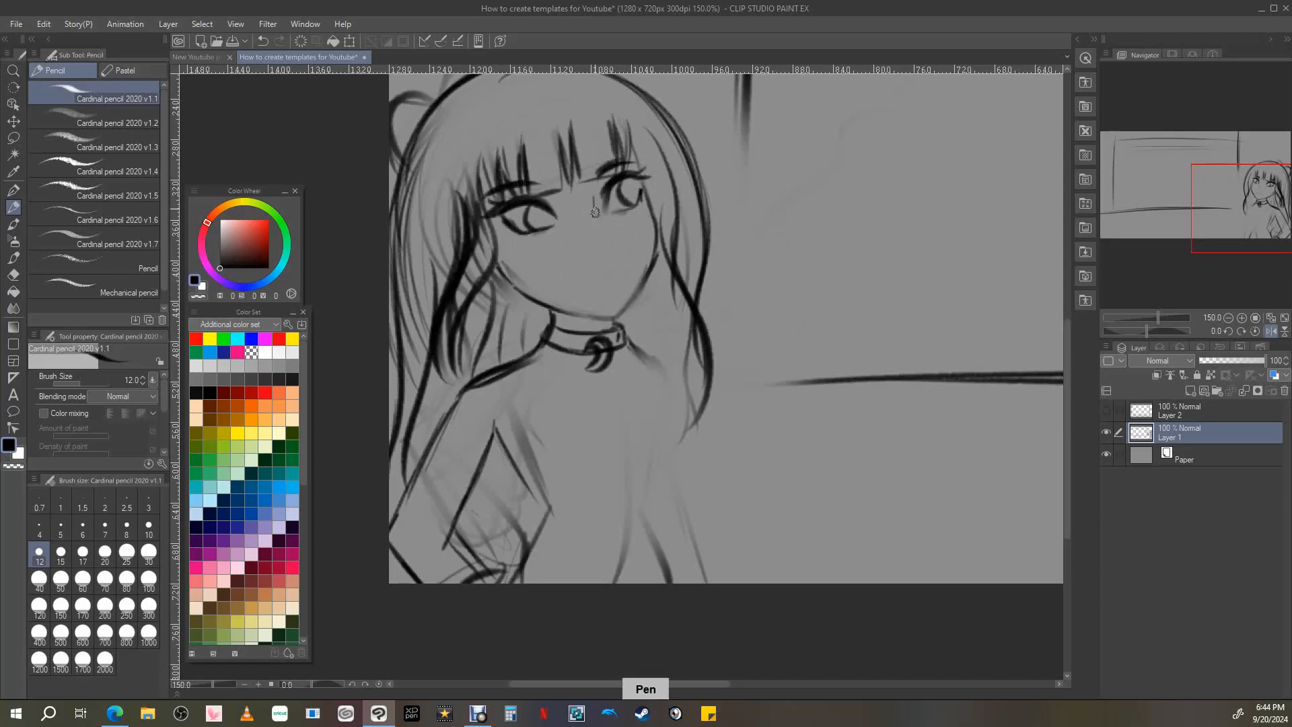
mouse_move(595, 206)
left_mouse_down()
mouse_move(608, 243)
mouse_move(597, 194)
mouse_move(610, 244)
left_mouse_up()
key("e")
key("e")
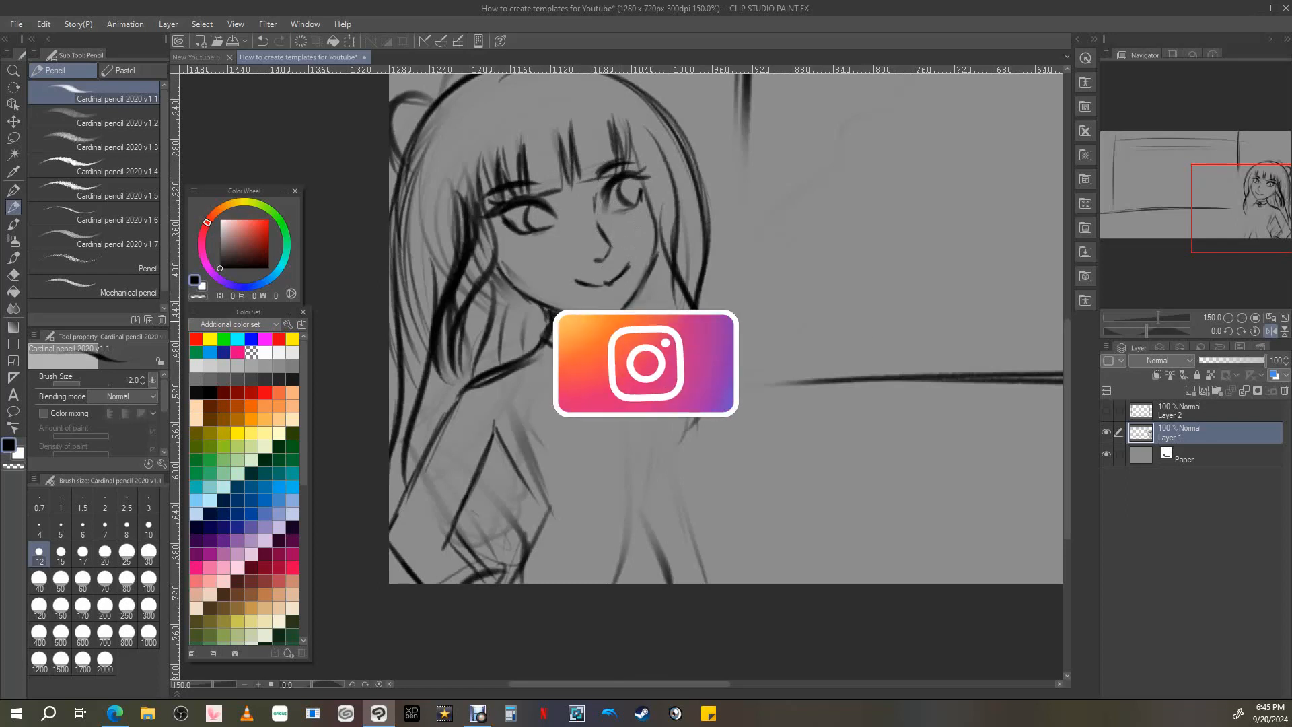
Lasso both eyes, scale them down slightly with a transform and deselect them.
left_click(1228, 318)
left_click(1271, 331)
left_click(1271, 331)
left_click(13, 138)
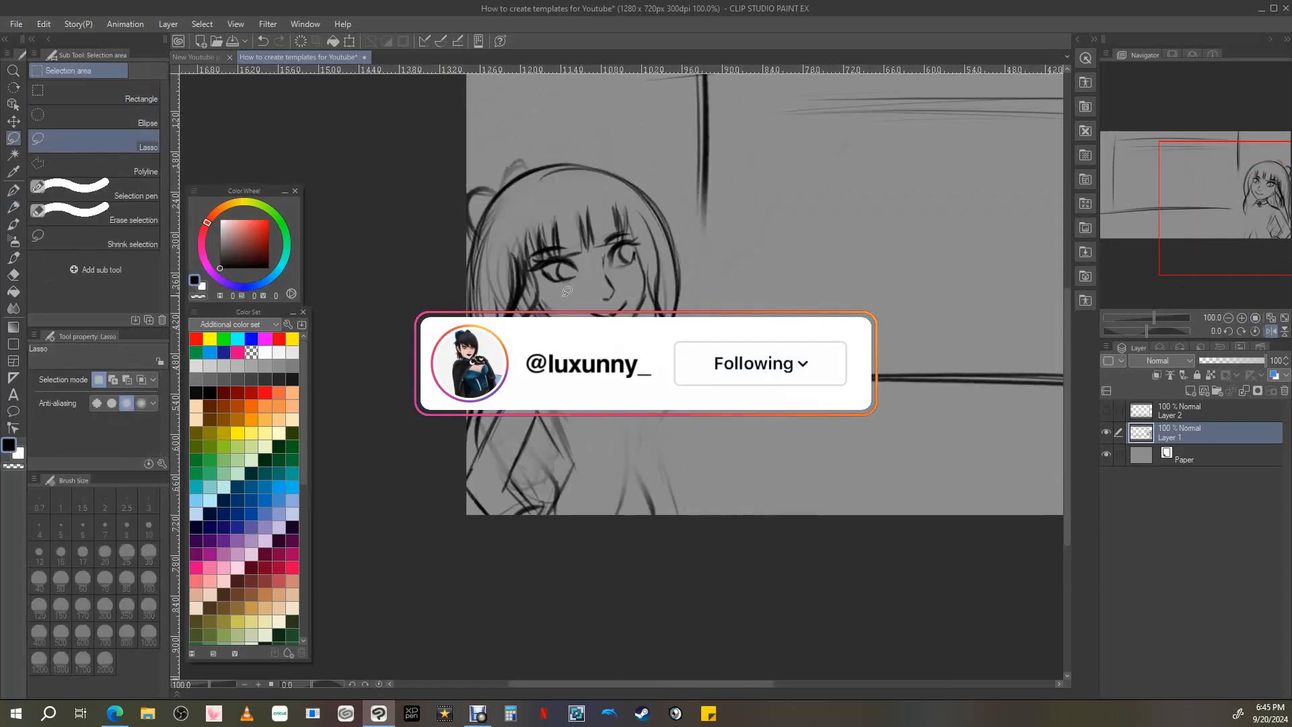
mouse_move(567, 290)
left_mouse_down()
mouse_move(545, 257)
mouse_move(567, 291)
left_mouse_up()
key("ctrl+t")
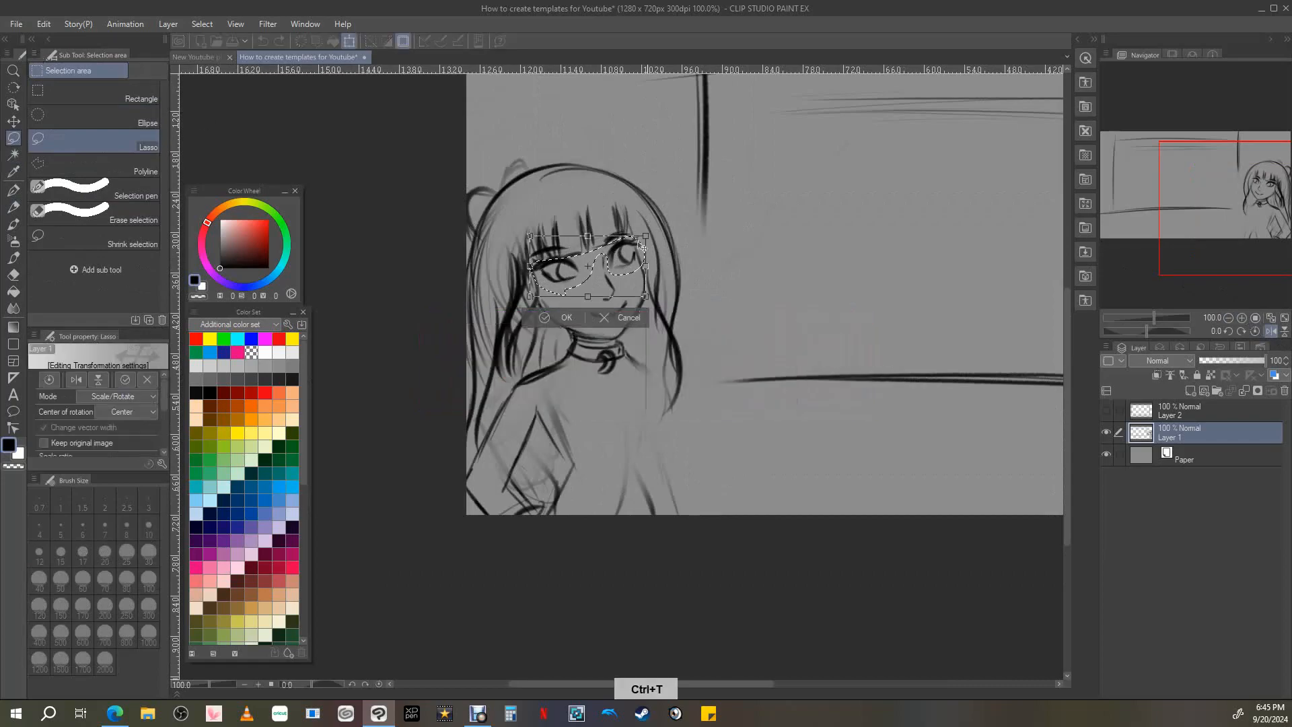
left_click_drag(644, 236, 637, 243)
left_click(563, 317)
left_click(471, 315)
Erase the smile and redraw it with the pencil as a small open mouth with a lower lip.
left_click(13, 224)
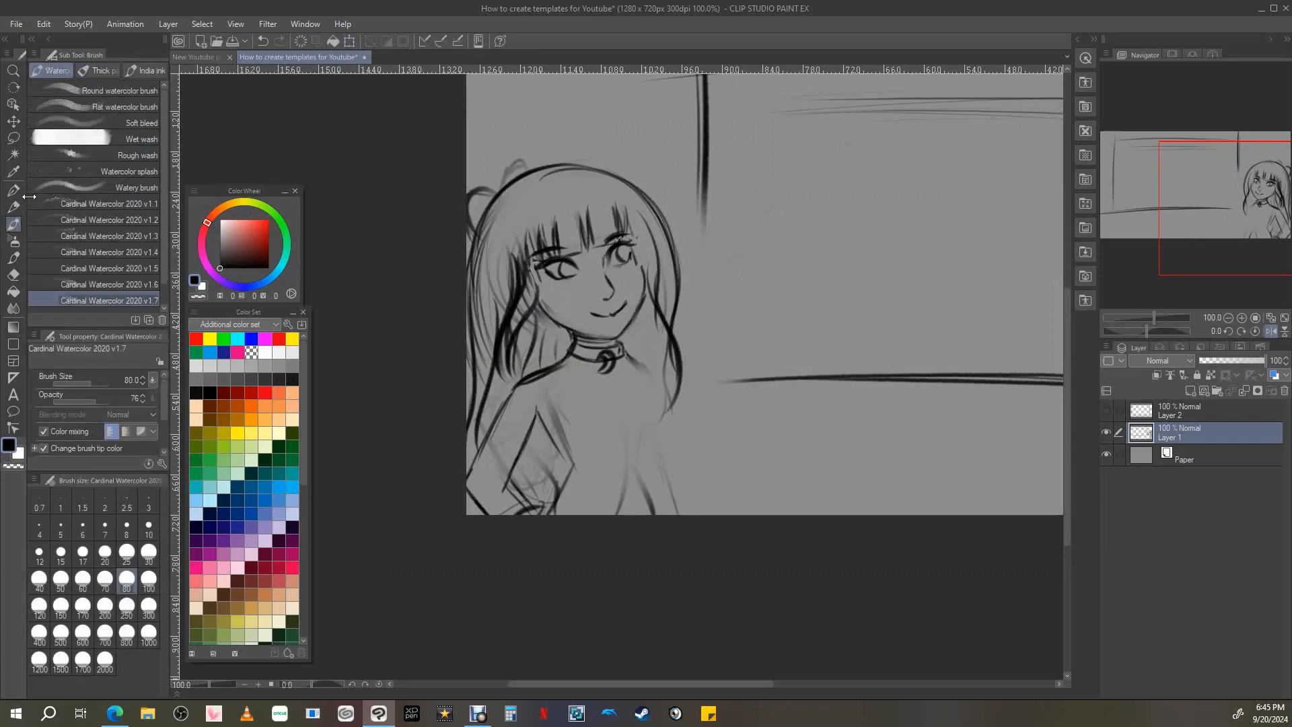
key("p")
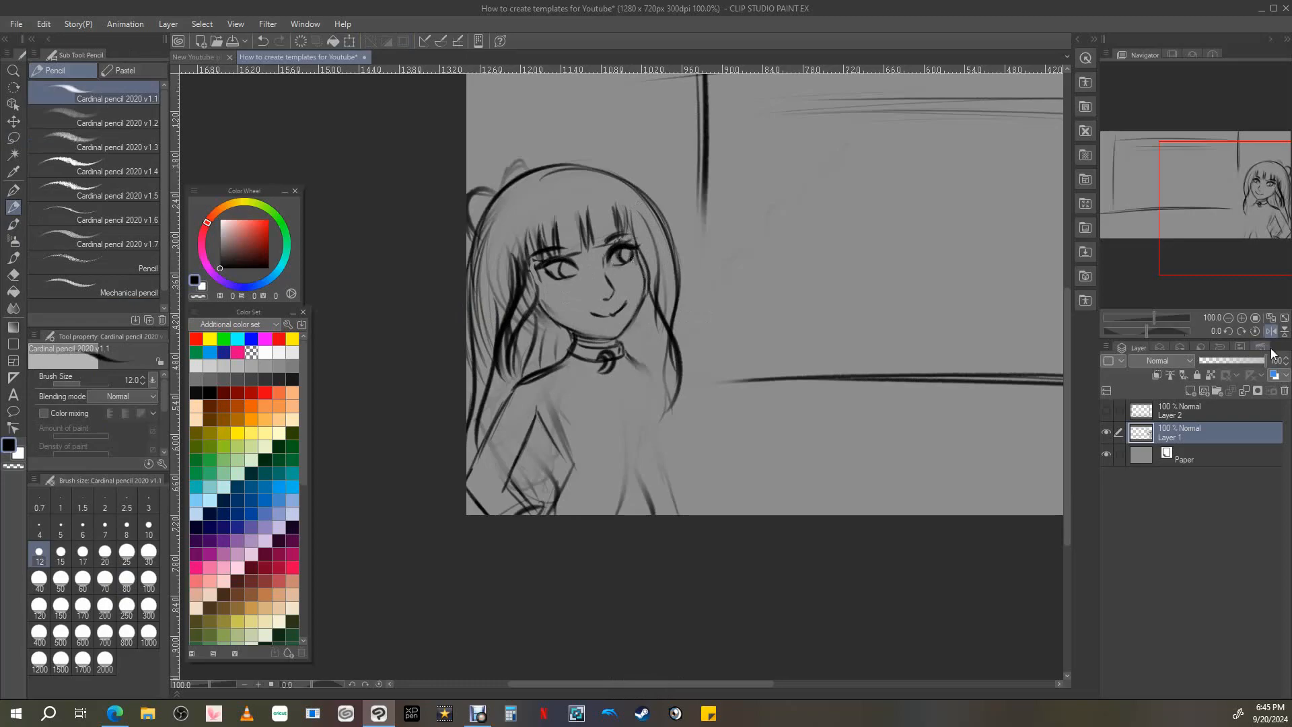
key("e")
left_click_drag(622, 306, 590, 312)
key("p")
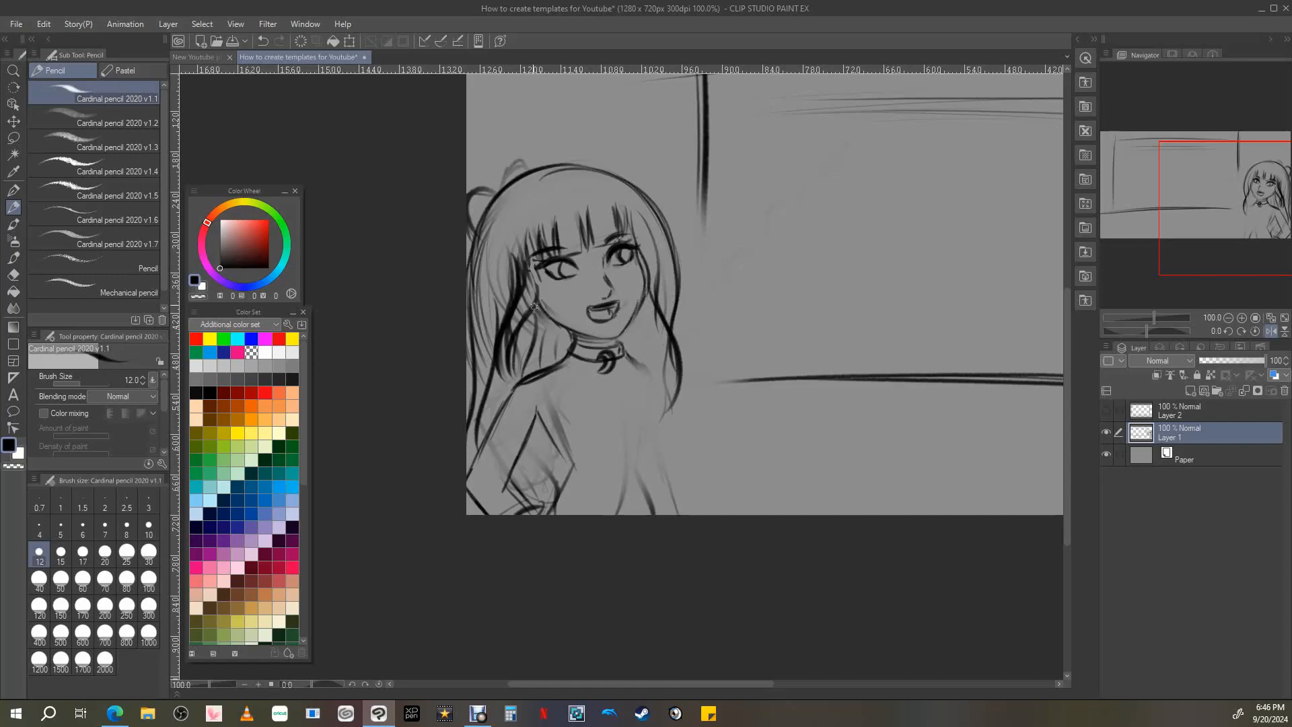
Darken the hair beside the cheek and extend the long wavy strands down past the chest.
left_click_drag(534, 307, 525, 365)
left_click_drag(643, 296, 681, 468)
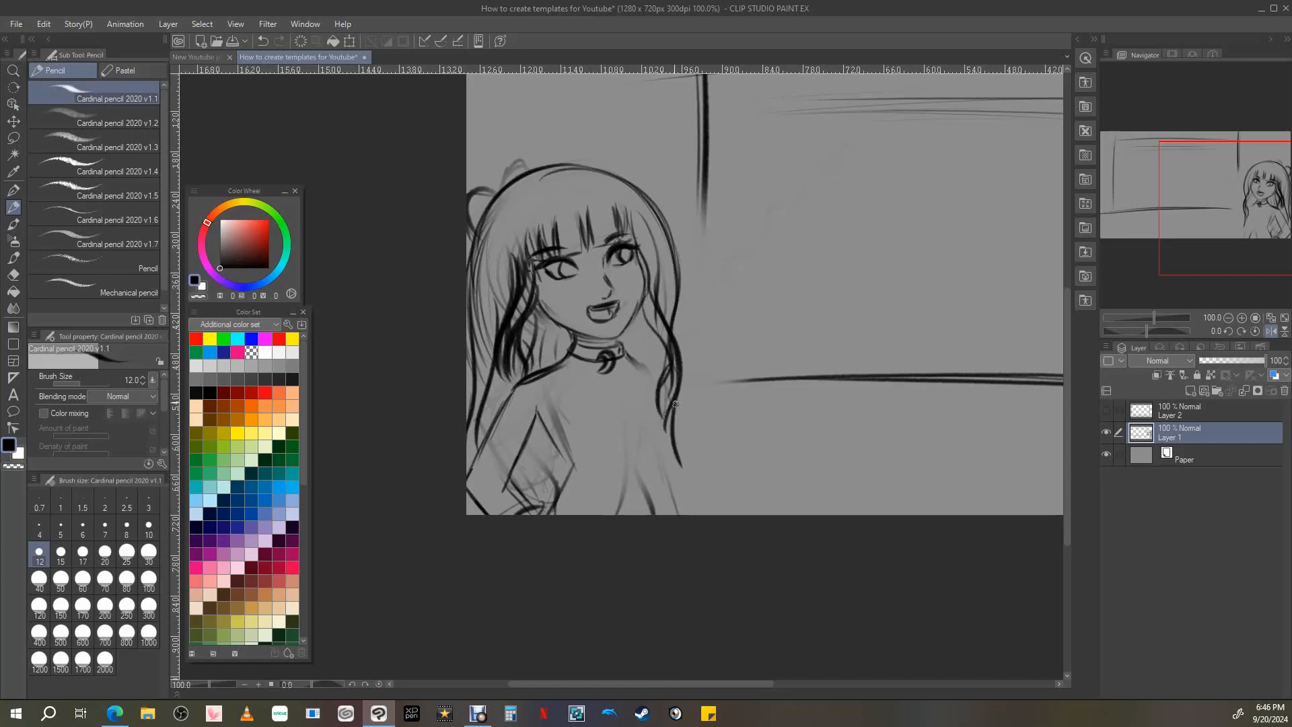
left_click_drag(673, 403, 687, 491)
left_click_drag(531, 437, 519, 499)
Draw the off-shoulder neckline across the chest and erase the overlapping lines near the collarbone.
left_click_drag(545, 368, 509, 396)
left_click_drag(646, 366, 492, 409)
key("e")
mouse_move(564, 363)
left_mouse_down()
mouse_move(501, 397)
mouse_move(513, 383)
mouse_move(615, 381)
left_mouse_up()
key("p")
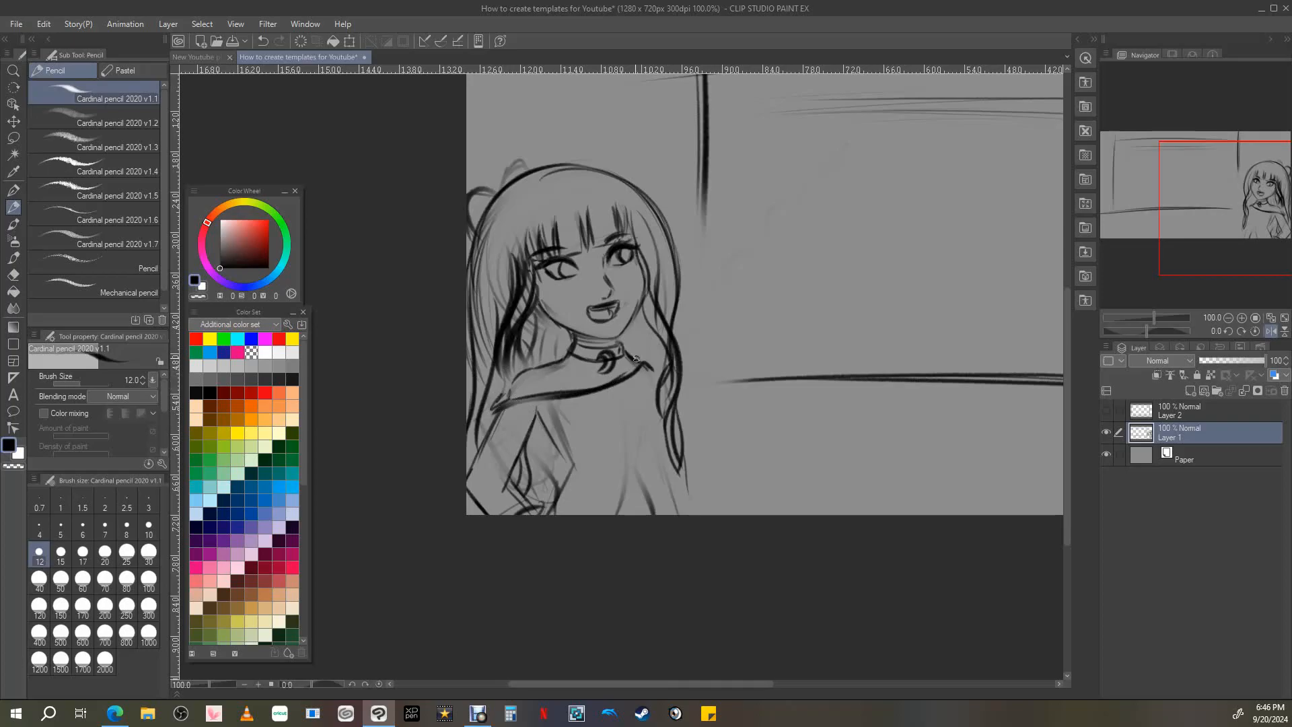
key("e")
key("p")
Draw the sleeve and arm resting on the hip, with the side of the torso beside it.
mouse_move(505, 404)
left_mouse_down()
mouse_move(471, 471)
mouse_move(469, 457)
mouse_move(501, 490)
left_mouse_up()
left_click_drag(509, 480, 533, 513)
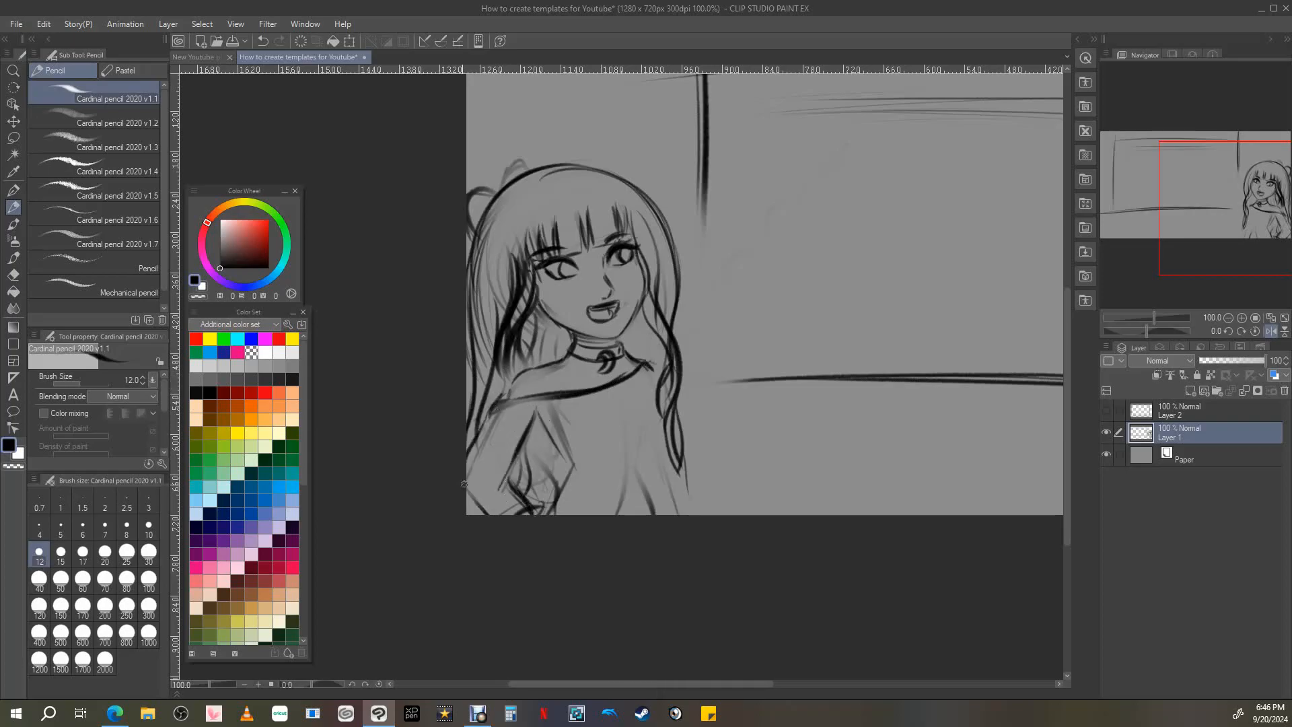
left_click_drag(468, 486, 490, 515)
mouse_move(535, 409)
left_mouse_down()
mouse_move(562, 479)
mouse_move(556, 510)
left_mouse_up()
key("e")
key("p")
left_click_drag(547, 452, 542, 514)
left_click_drag(538, 423, 540, 514)
Add fold lines on the chest and draw the torso's waist contour on the side nearest the frame.
left_click_drag(585, 457, 624, 435)
mouse_move(650, 392)
left_mouse_down()
mouse_move(660, 438)
mouse_move(649, 461)
left_mouse_up()
left_click_drag(652, 394, 661, 524)
key("e")
key("p")
mouse_move(663, 438)
left_mouse_down()
mouse_move(652, 510)
mouse_move(638, 455)
left_mouse_up()
left_click_drag(641, 451, 657, 514)
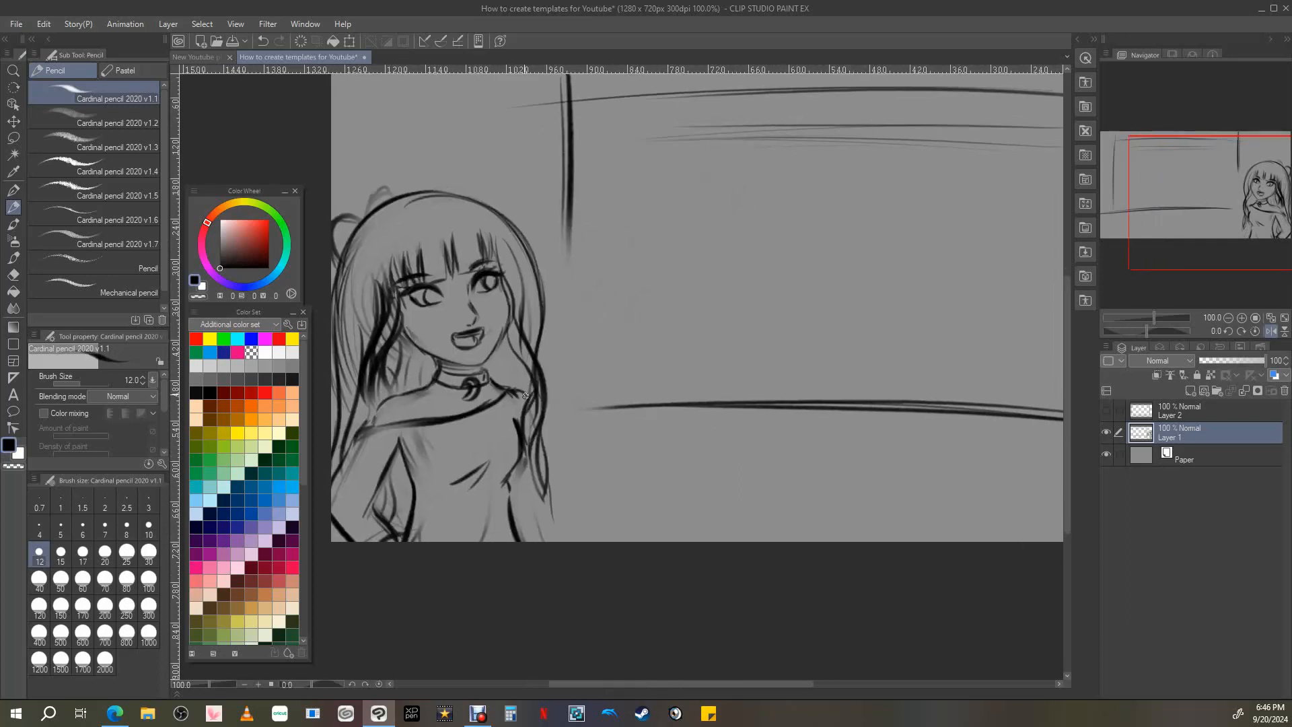
Draw a raised open hand with spread fingers beside the frame's lower edge, erasing the first finger strokes.
mouse_move(544, 440)
left_mouse_down()
mouse_move(569, 370)
mouse_move(583, 434)
left_mouse_up()
left_click(1270, 330)
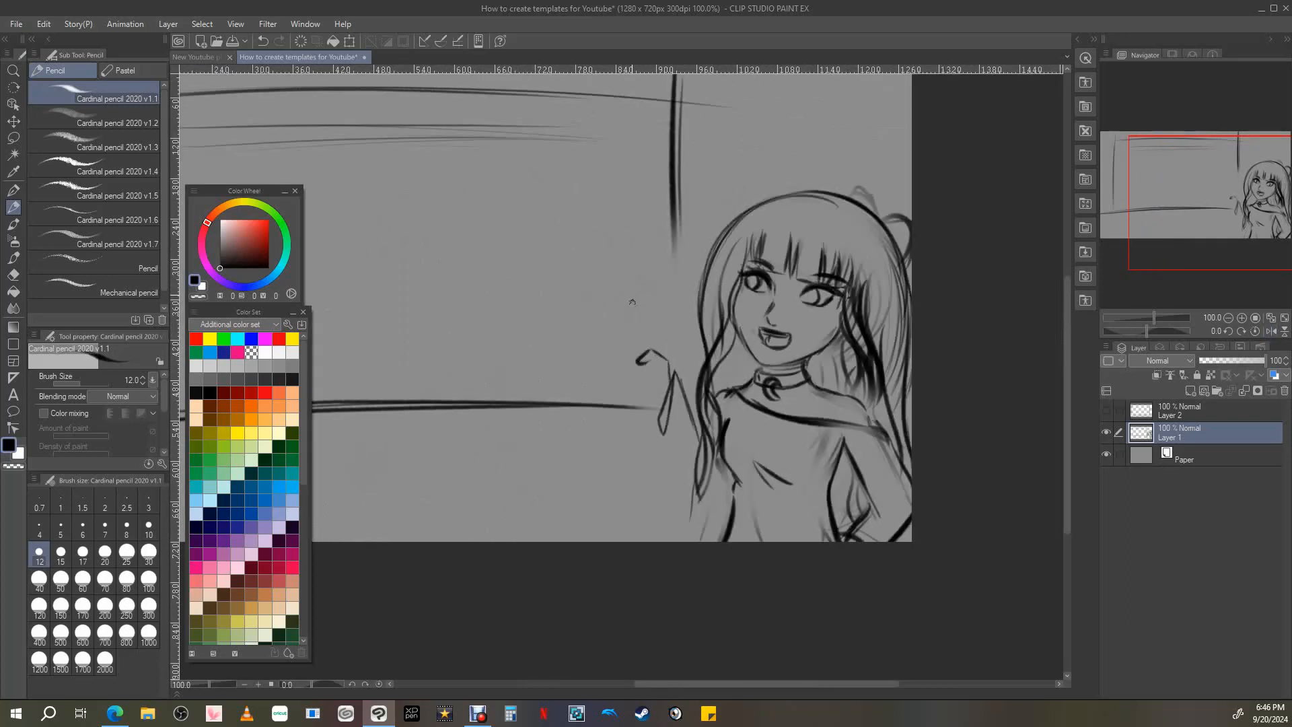
key("e")
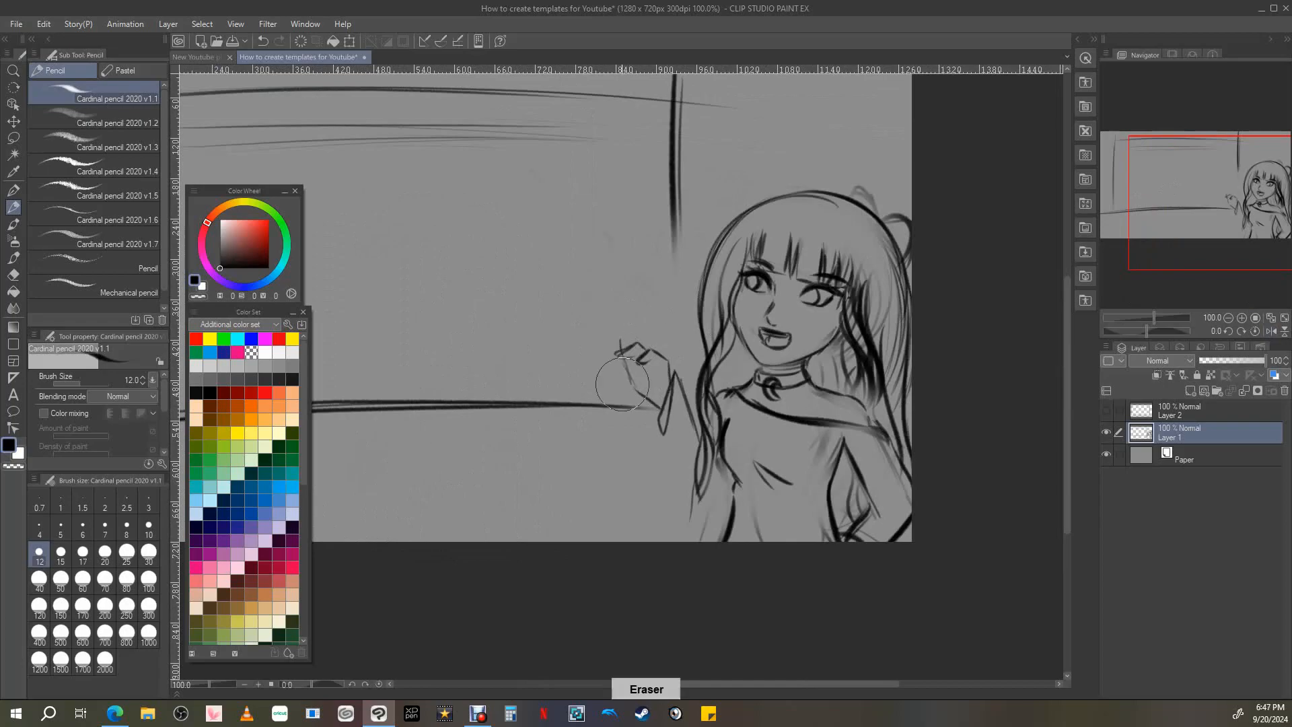
key("p")
left_click_drag(626, 373, 663, 355)
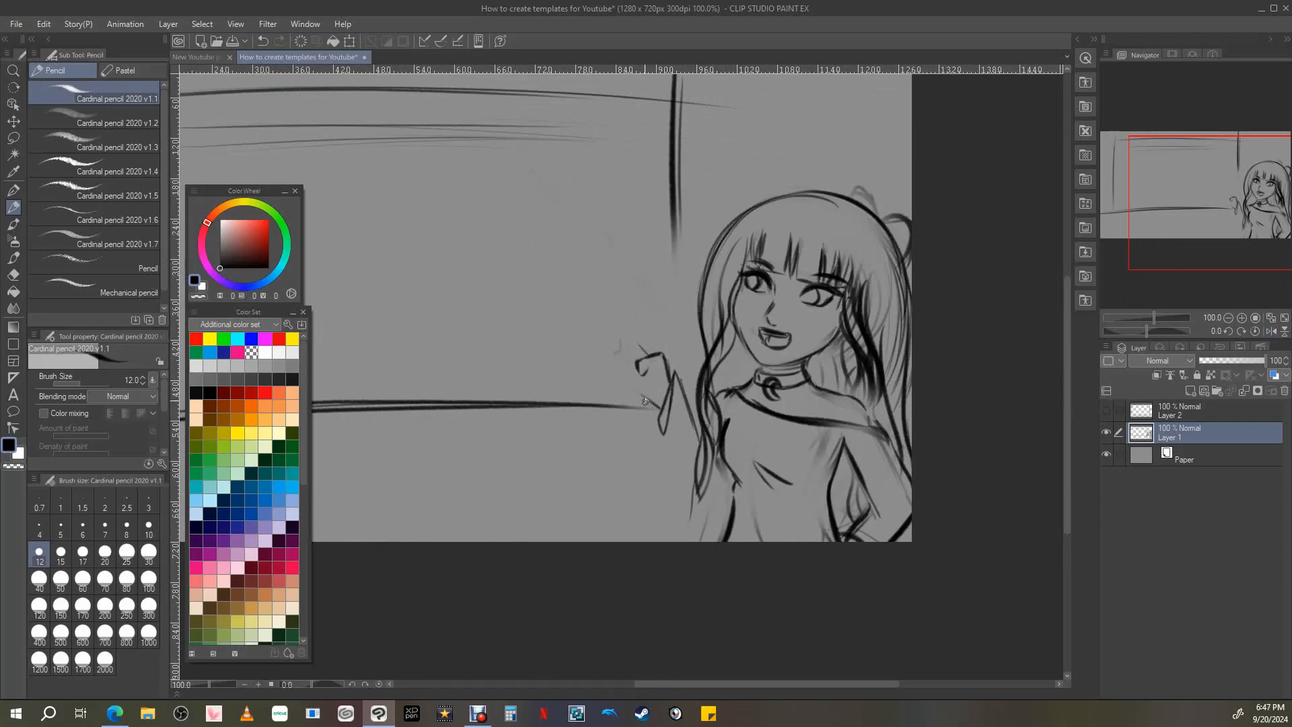
left_click(1277, 331)
key("p")
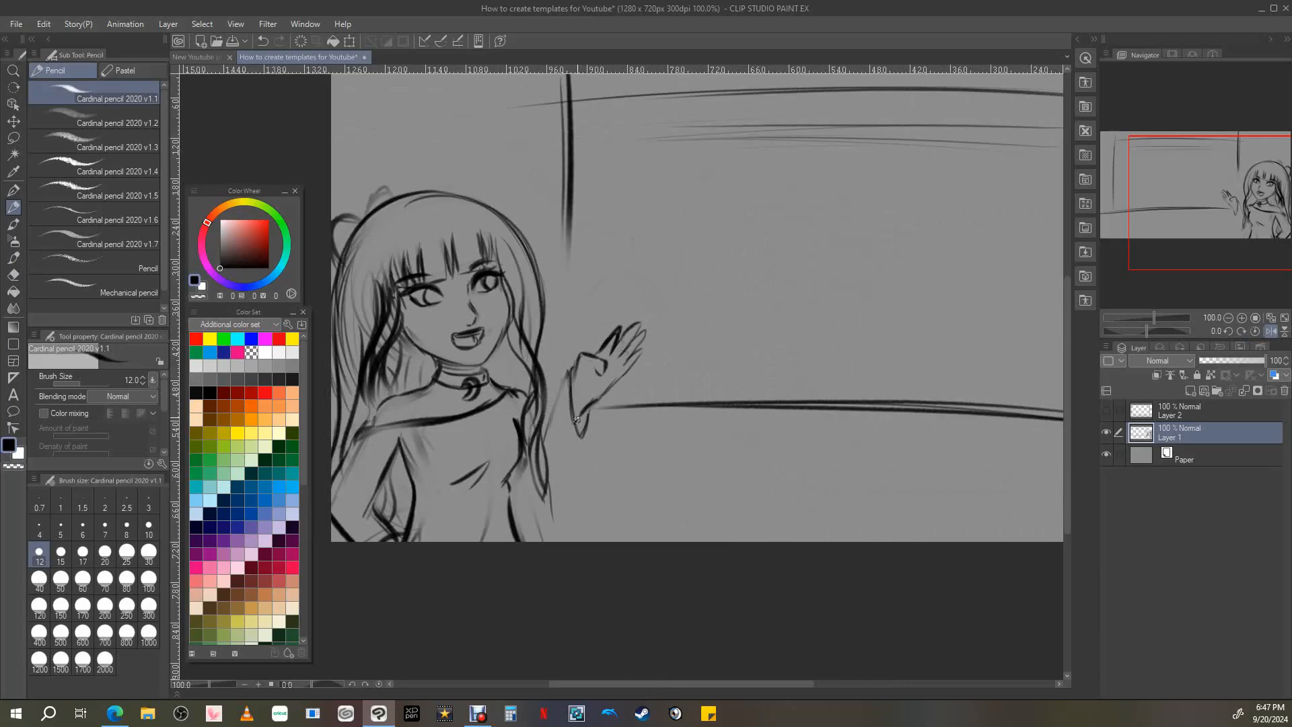
Draw the raised forearm and sleeve down to the elbow and erase stray lines around the wrist.
left_click_drag(573, 437, 551, 508)
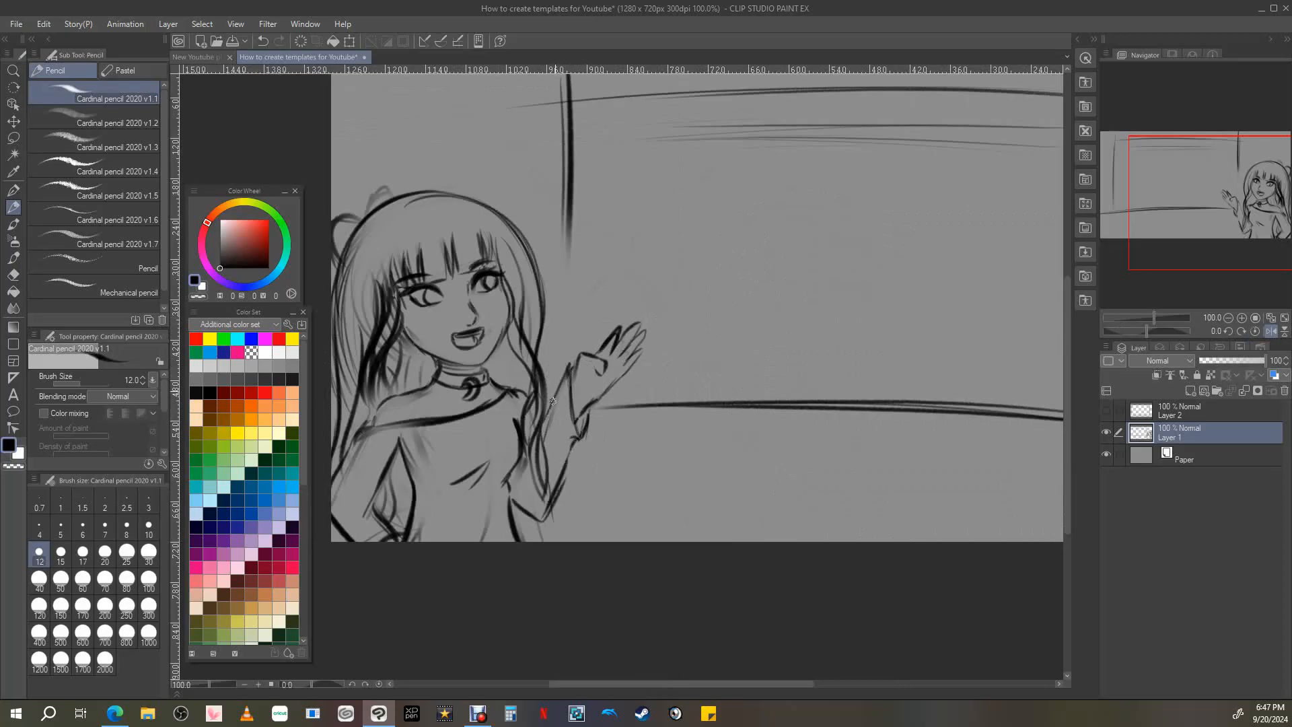
left_click_drag(568, 383, 572, 412)
left_click_drag(617, 377, 578, 436)
key("e")
left_click_drag(607, 406, 584, 439)
key("p")
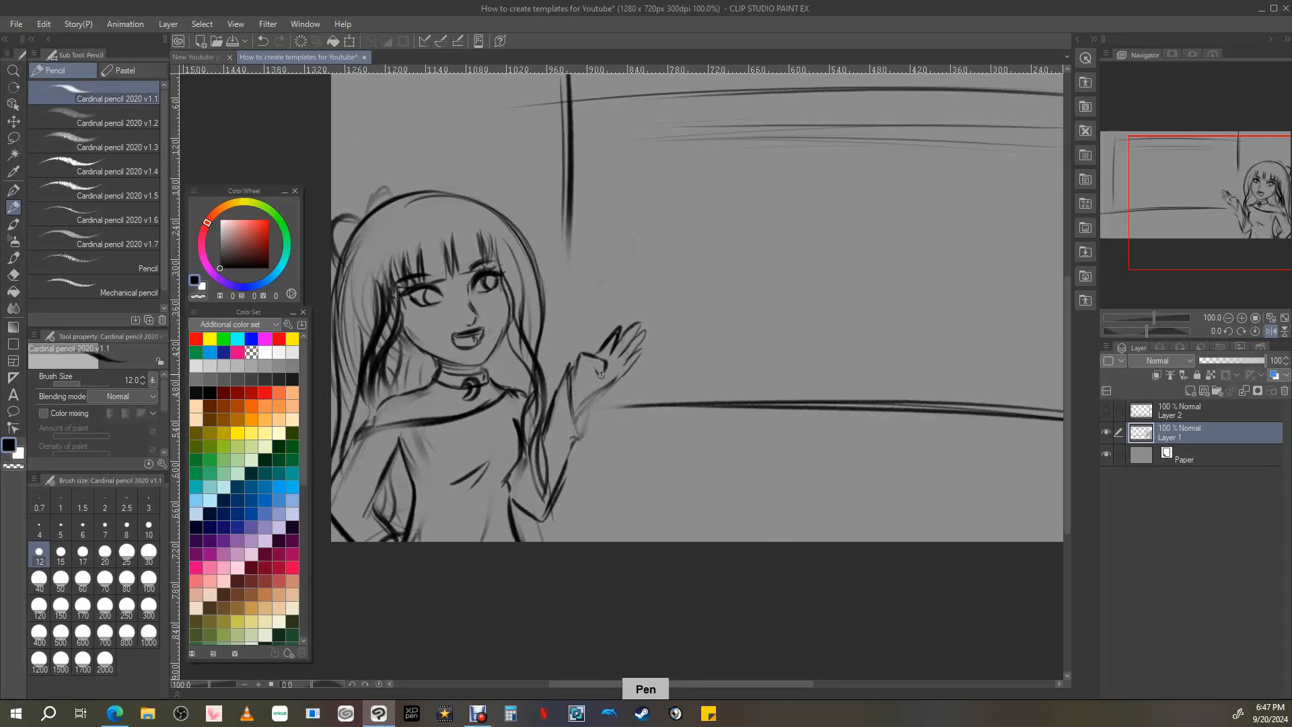
mouse_move(628, 367)
left_mouse_down()
mouse_move(580, 416)
mouse_move(541, 523)
left_mouse_up()
Check the whole composition in flipped and zoomed-out views and draw a necklace with a drop pendant below the choker.
left_click(1271, 331)
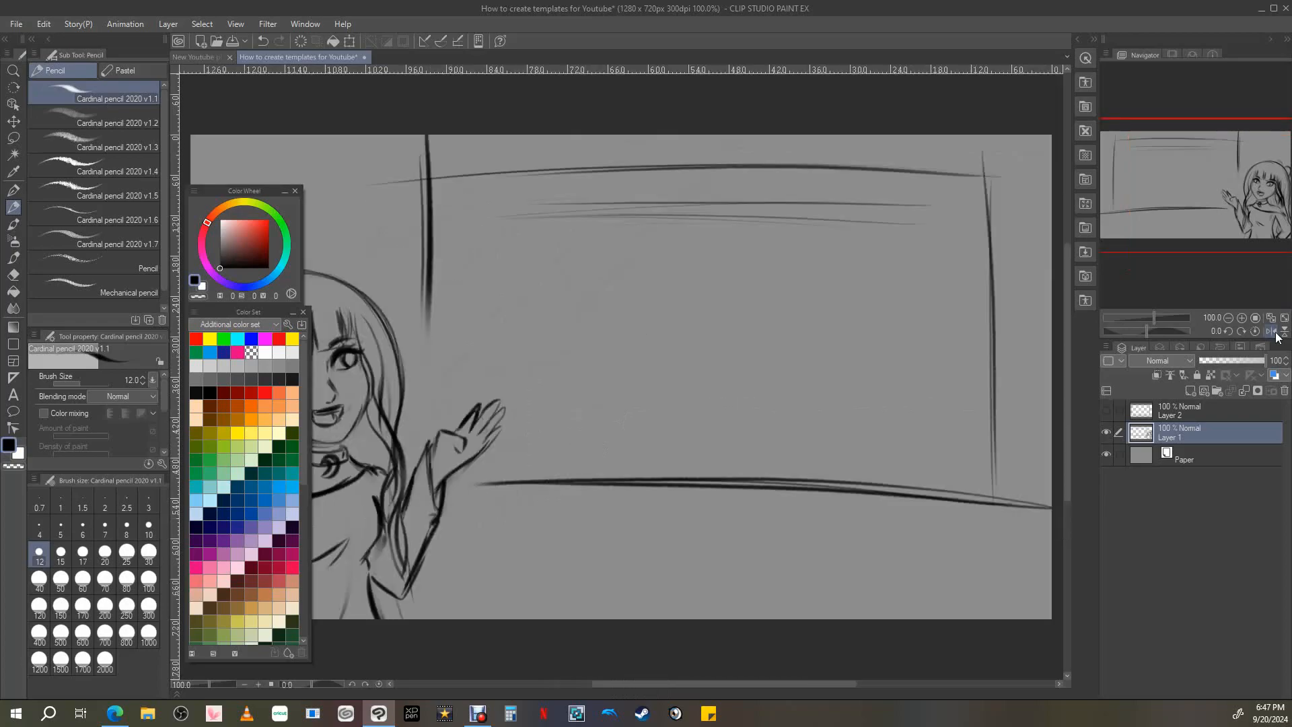
left_click(1229, 317)
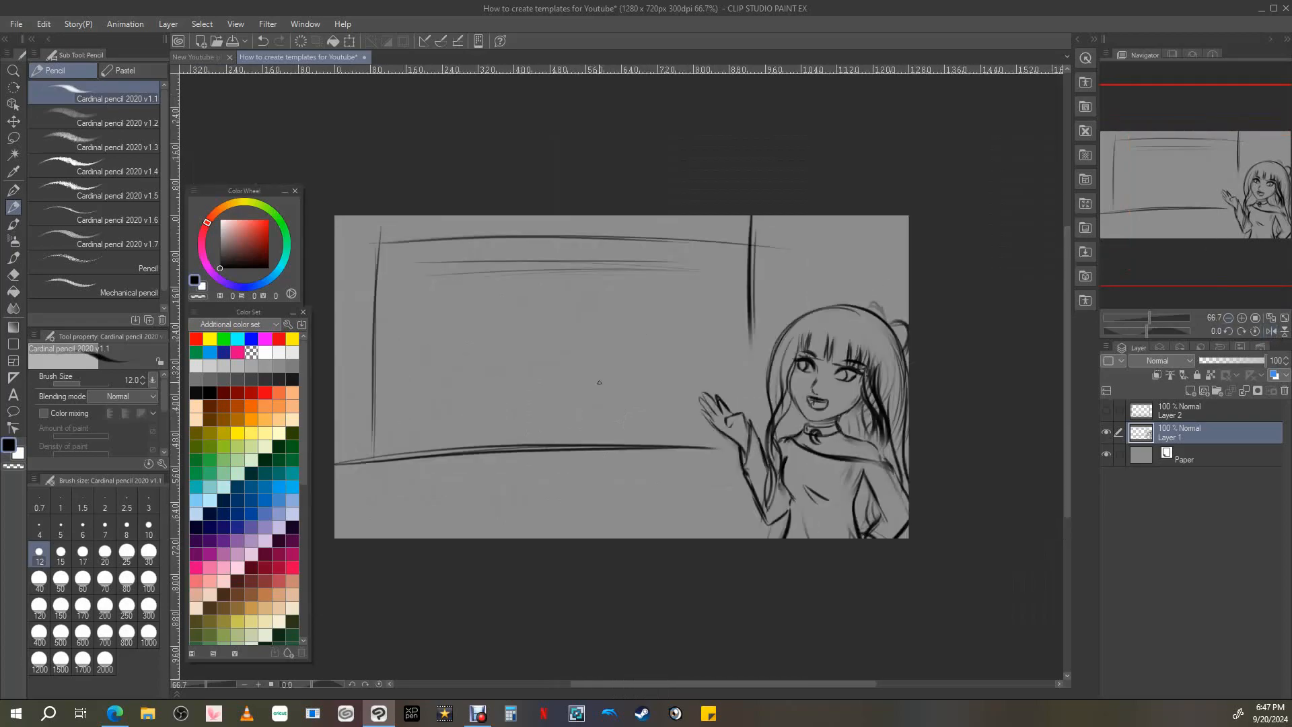
left_click(1241, 317)
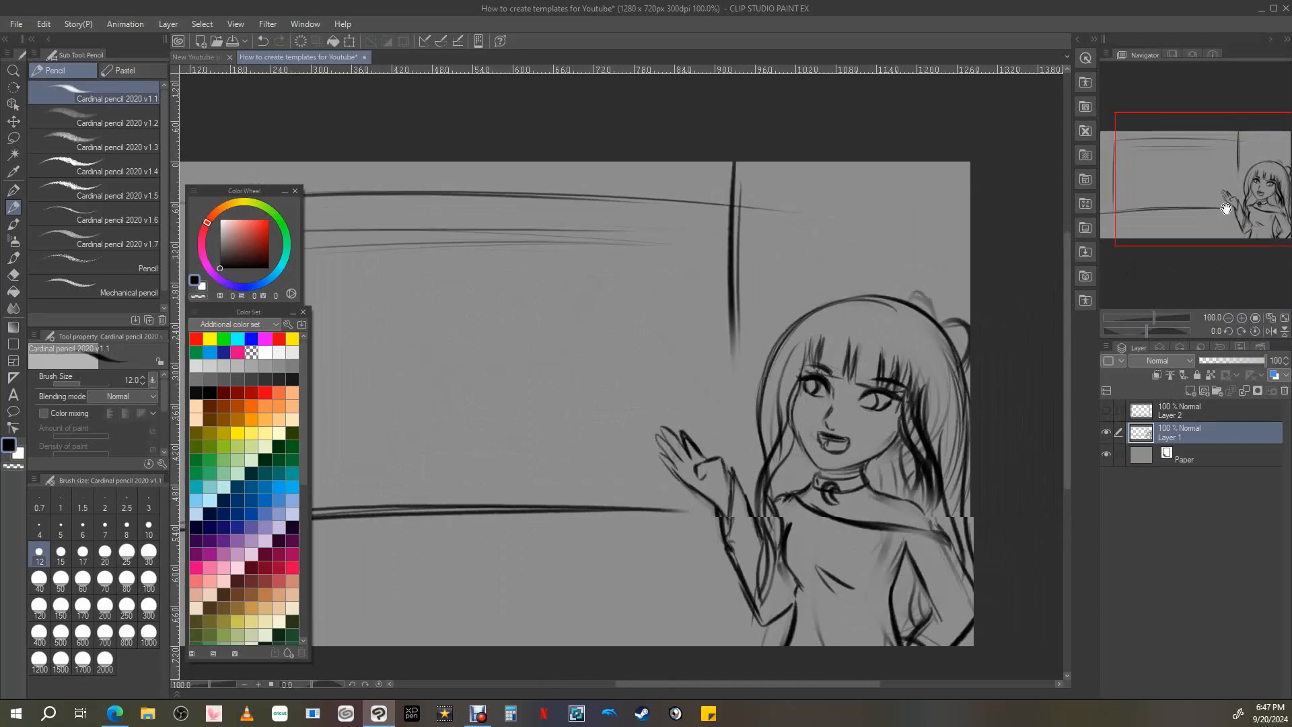
mouse_move(1228, 205)
left_mouse_down()
mouse_move(1184, 213)
mouse_move(1213, 208)
left_mouse_up()
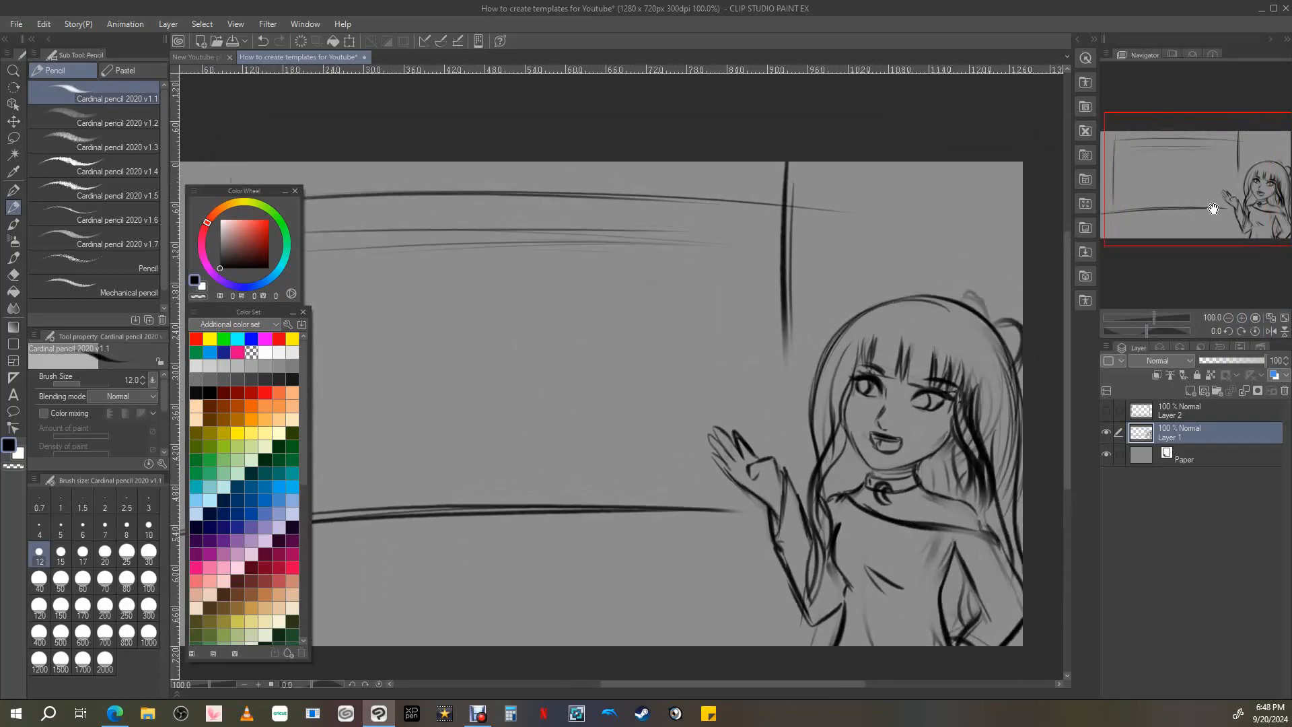
left_click_drag(935, 527, 1002, 537)
left_click_drag(866, 494, 878, 545)
Extend the wavy hair strands nearest the frame down over the raised arm's elbow.
left_click(1270, 330)
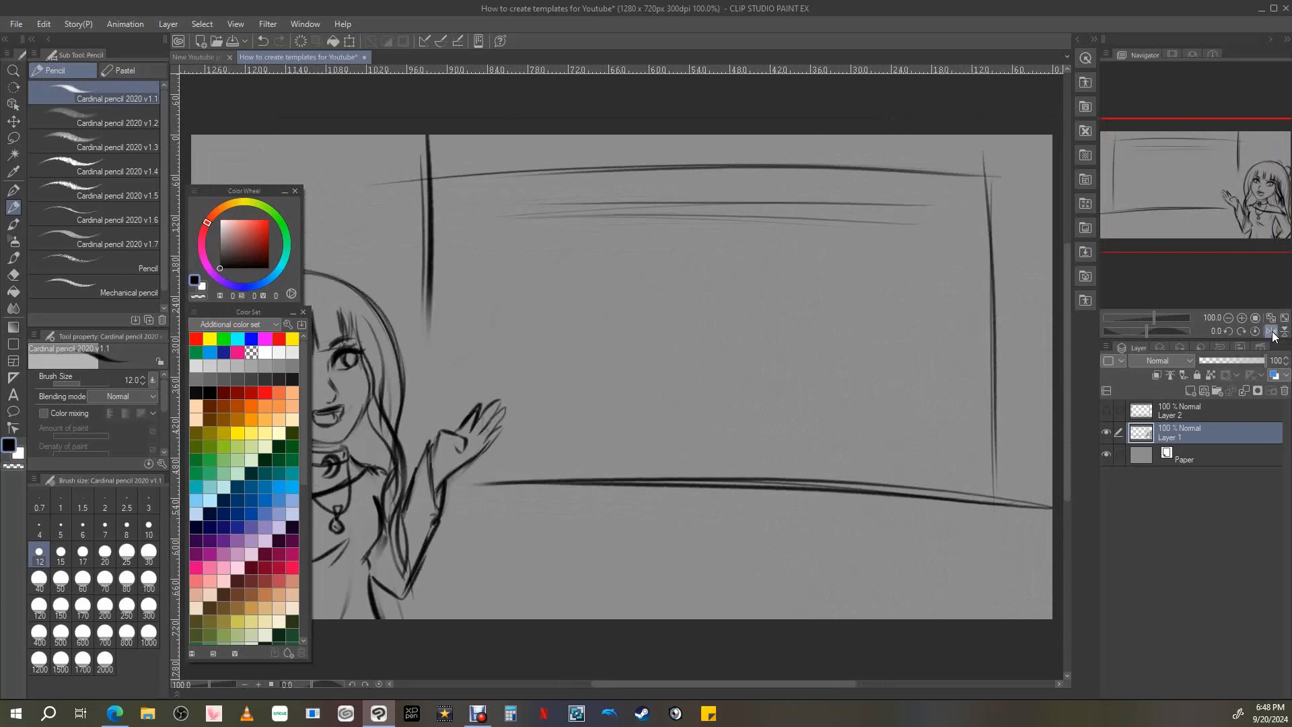
left_click(1256, 330)
left_click_drag(855, 472, 838, 562)
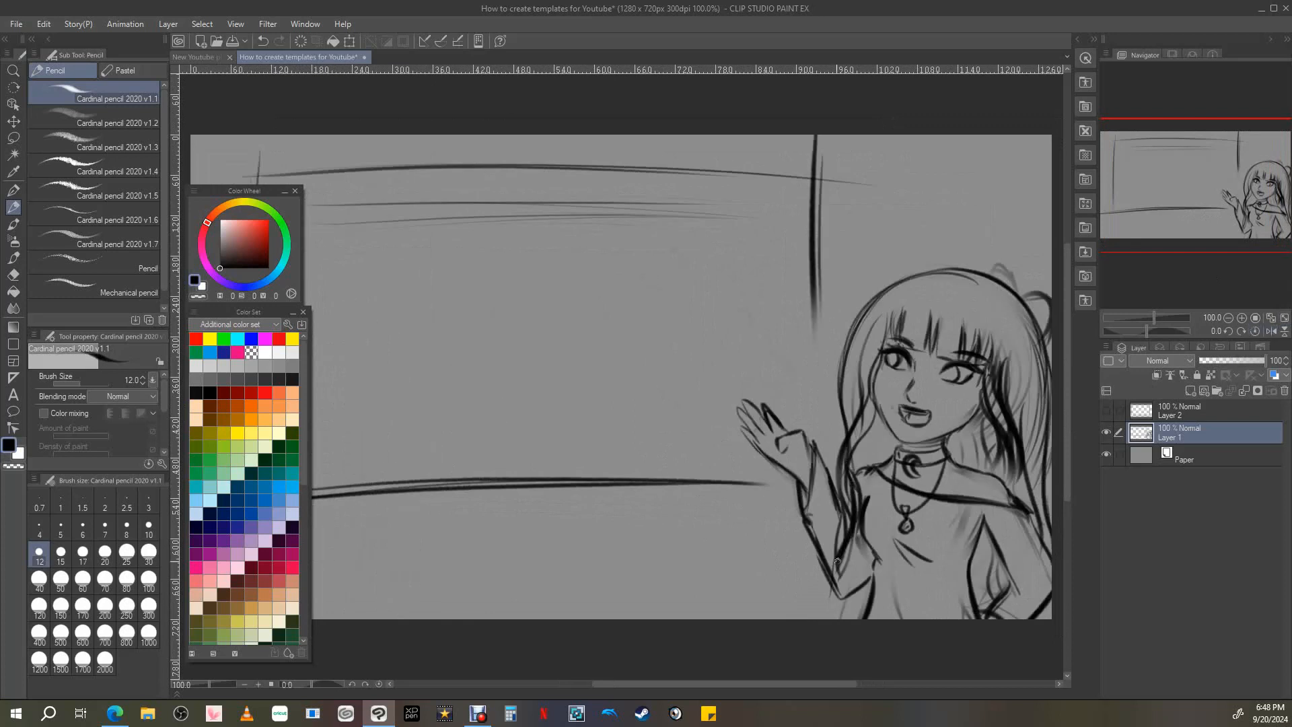
left_click_drag(855, 510, 847, 614)
Sketch a large circle in the upper part of the frame on the side nearest the character.
key("ctrl+minus")
left_click(1242, 317)
left_click_drag(721, 188, 644, 199)
left_click_drag(1201, 174, 1183, 171)
Draw a rectangle inside the frame's upper area opposite the circle and reinforce its edges.
mouse_move(551, 220)
left_mouse_down()
mouse_move(379, 222)
mouse_move(596, 214)
left_mouse_up()
left_click_drag(594, 220, 592, 323)
left_click_drag(367, 333, 591, 324)
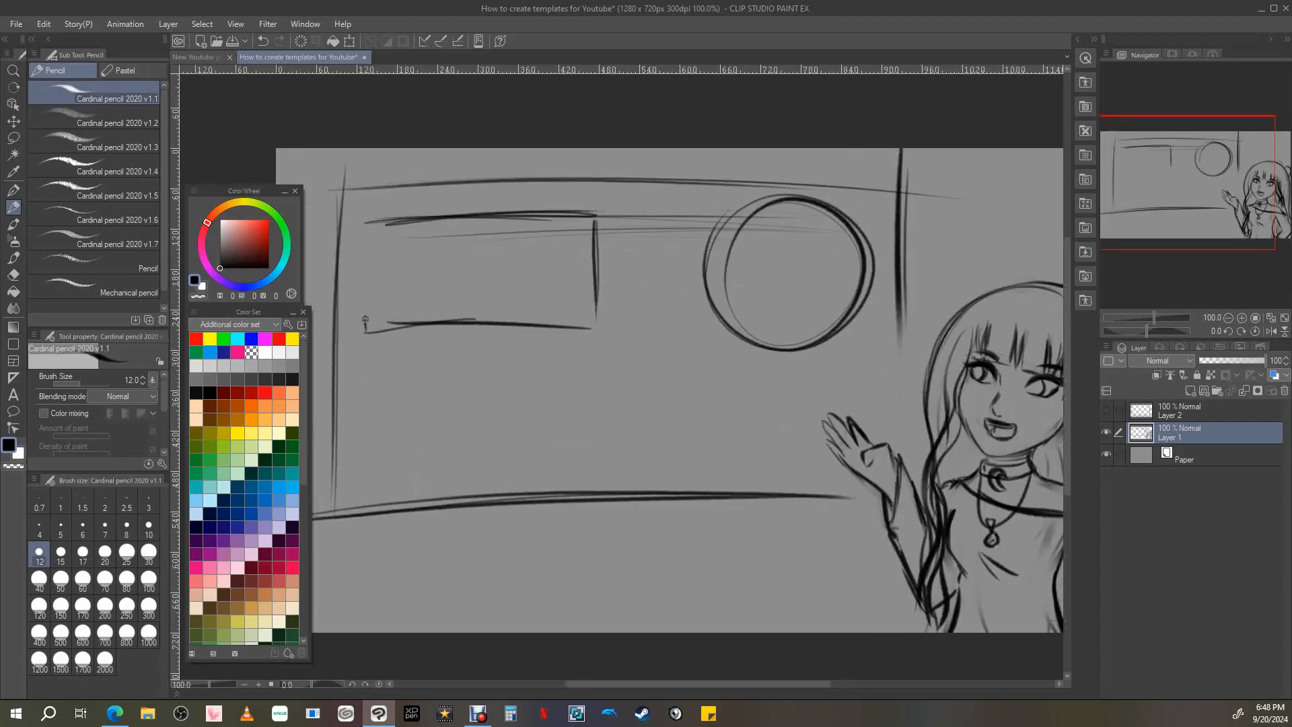
left_click_drag(364, 217, 592, 213)
left_click_drag(387, 324, 585, 321)
left_click_drag(364, 222, 365, 335)
Draw a wider rectangle centred below the first rectangle and the circle.
mouse_move(446, 357)
left_mouse_down()
mouse_move(737, 341)
mouse_move(708, 340)
left_mouse_up()
left_click_drag(728, 349, 728, 462)
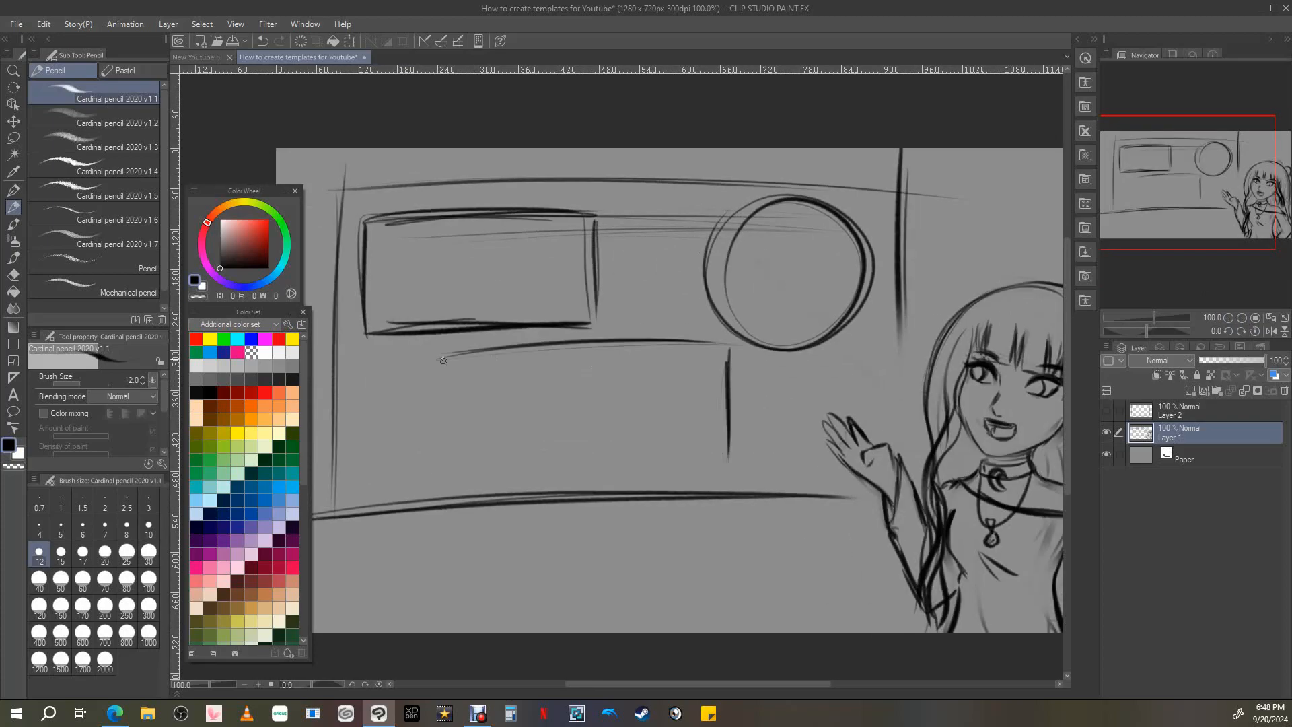
left_click_drag(439, 358, 444, 464)
left_click_drag(434, 467, 737, 447)
Letter "Banner" in the lower rectangle and "Profile" in the circle.
left_click_drag(467, 385, 477, 441)
left_click_drag(464, 384, 481, 437)
mouse_move(530, 404)
left_mouse_down()
mouse_move(517, 407)
mouse_move(556, 424)
left_mouse_up()
mouse_move(552, 425)
left_mouse_down()
mouse_move(614, 424)
mouse_move(645, 399)
left_mouse_up()
mouse_move(756, 244)
left_mouse_down()
mouse_move(765, 311)
mouse_move(811, 283)
left_mouse_up()
left_click_drag(818, 282, 849, 267)
Letter "Video template" on two lines inside the upper rectangle.
left_click_drag(381, 237, 404, 238)
mouse_move(411, 250)
left_mouse_down()
mouse_move(416, 264)
mouse_move(461, 239)
left_mouse_up()
mouse_move(397, 276)
left_mouse_down()
mouse_move(491, 247)
mouse_move(431, 299)
left_mouse_up()
left_click_drag(438, 296, 480, 322)
left_click_drag(498, 255, 536, 298)
mouse_move(523, 282)
left_mouse_down()
mouse_move(530, 248)
mouse_move(549, 272)
left_mouse_up()
left_click_drag(553, 281, 578, 292)
Thicken the "Video template" and "Banner" lettering and undo the last few strokes.
left_click_drag(380, 234, 398, 270)
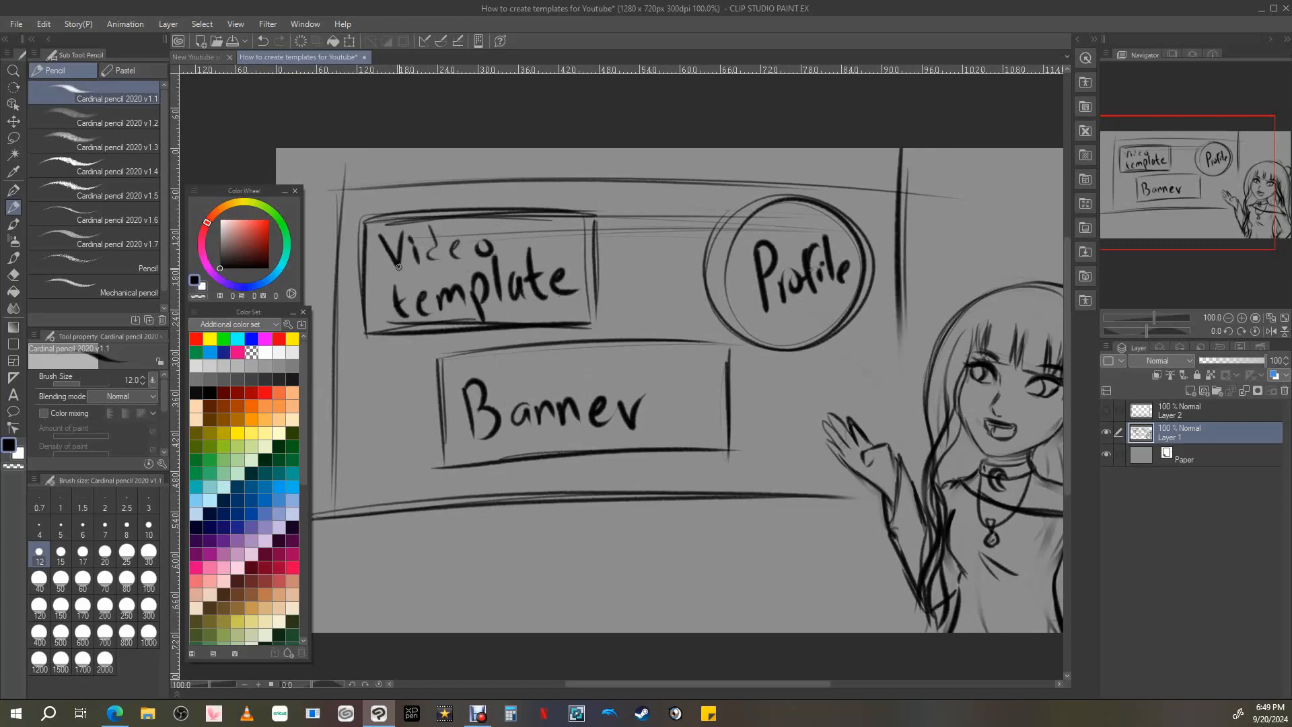
mouse_move(428, 223)
left_mouse_down()
mouse_move(442, 261)
mouse_move(491, 245)
left_mouse_up()
left_click_drag(397, 282, 408, 316)
mouse_move(464, 386)
left_mouse_down()
mouse_move(498, 434)
mouse_move(481, 440)
left_mouse_up()
left_click(264, 40)
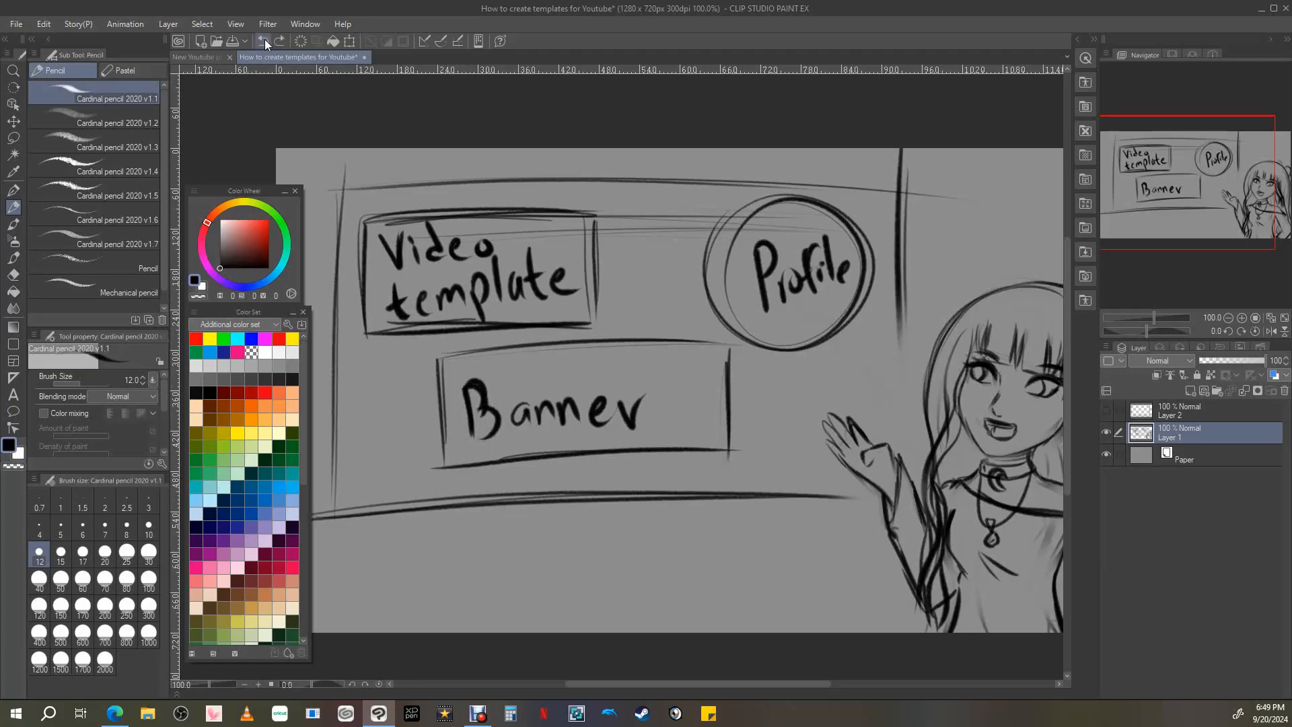
left_click(264, 40)
key("ctrl+z")
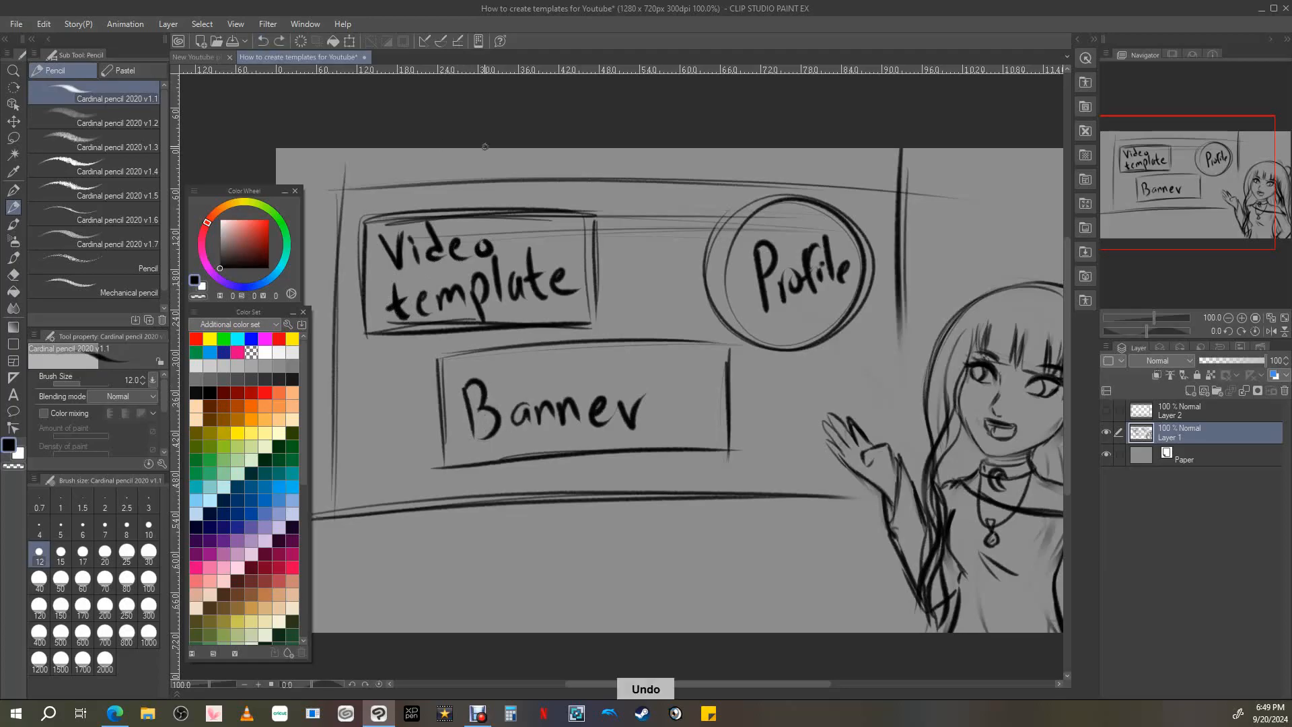
Show Layer 2 to compare its rectangular frame with the sketch across the whole canvas.
left_click(1285, 319)
left_click(1107, 412)
left_click(1106, 411)
left_click(1228, 318)
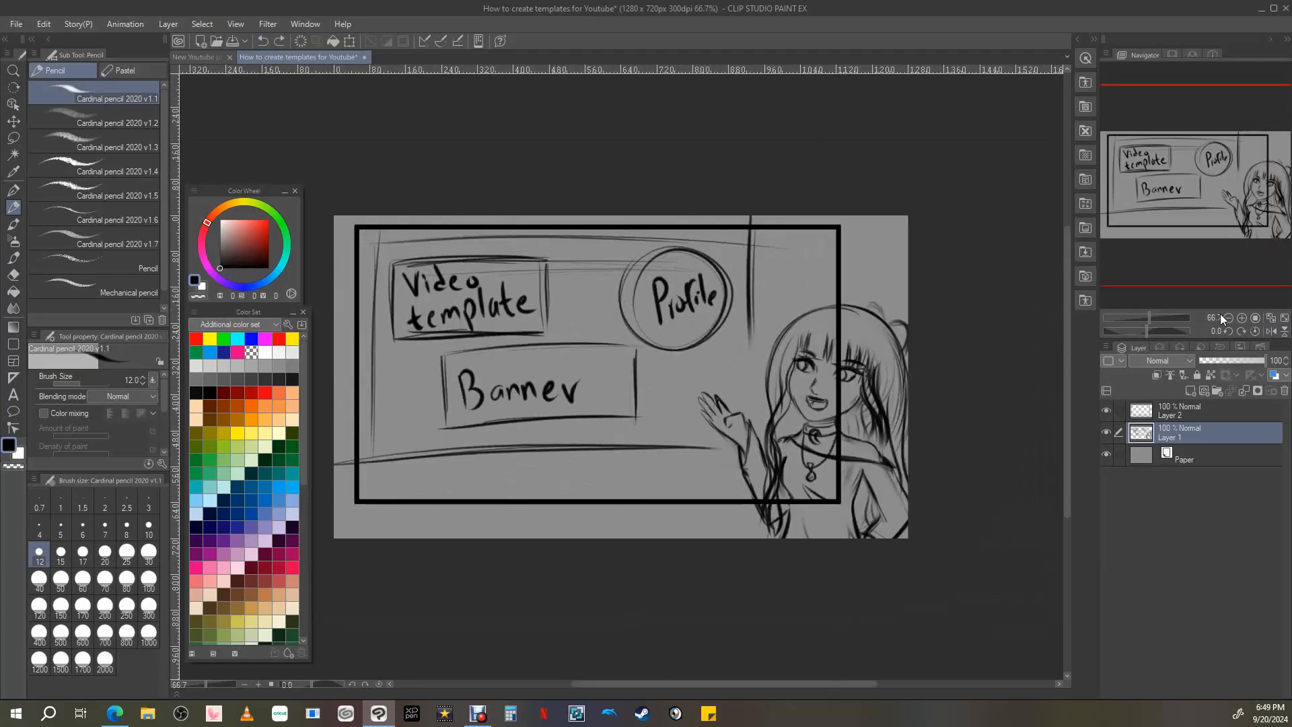
left_click(1242, 319)
left_click(1228, 319)
left_click(13, 344)
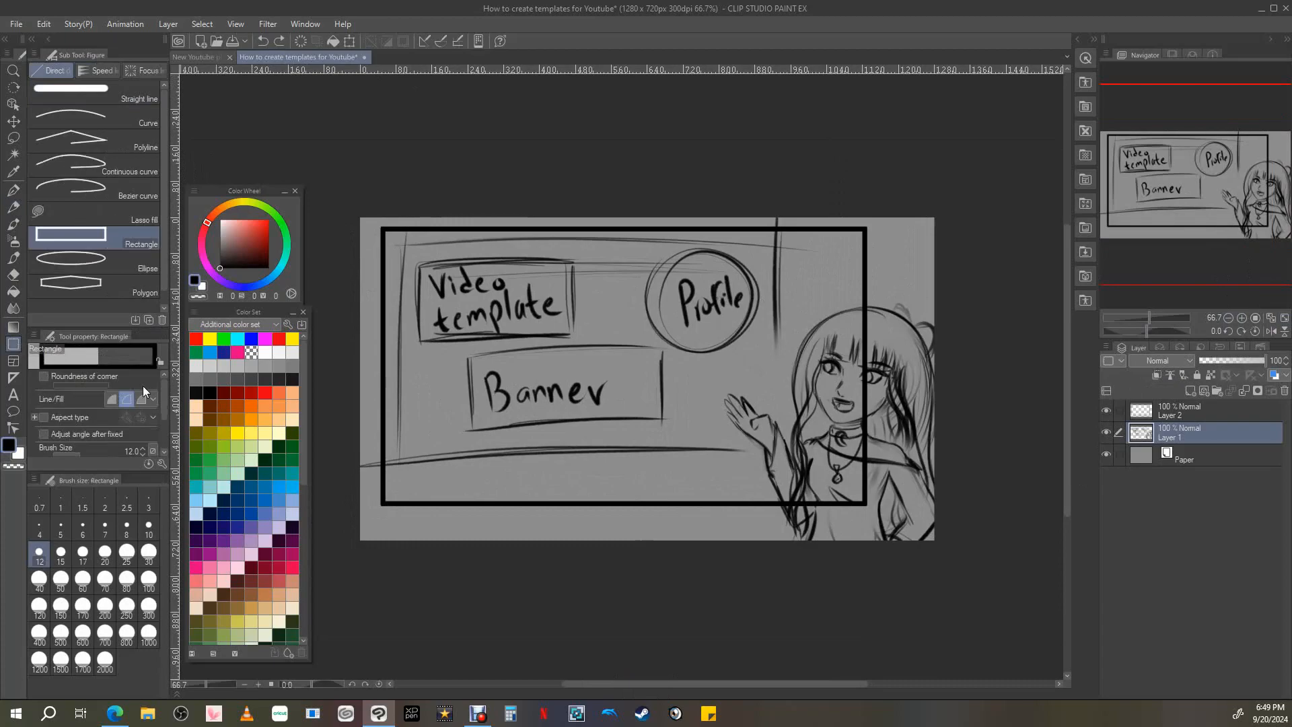
left_click(140, 400)
left_click(1185, 411)
left_click_drag(414, 263, 573, 338)
left_click_drag(436, 350, 712, 465)
key("ctrl+z")
left_click(71, 261)
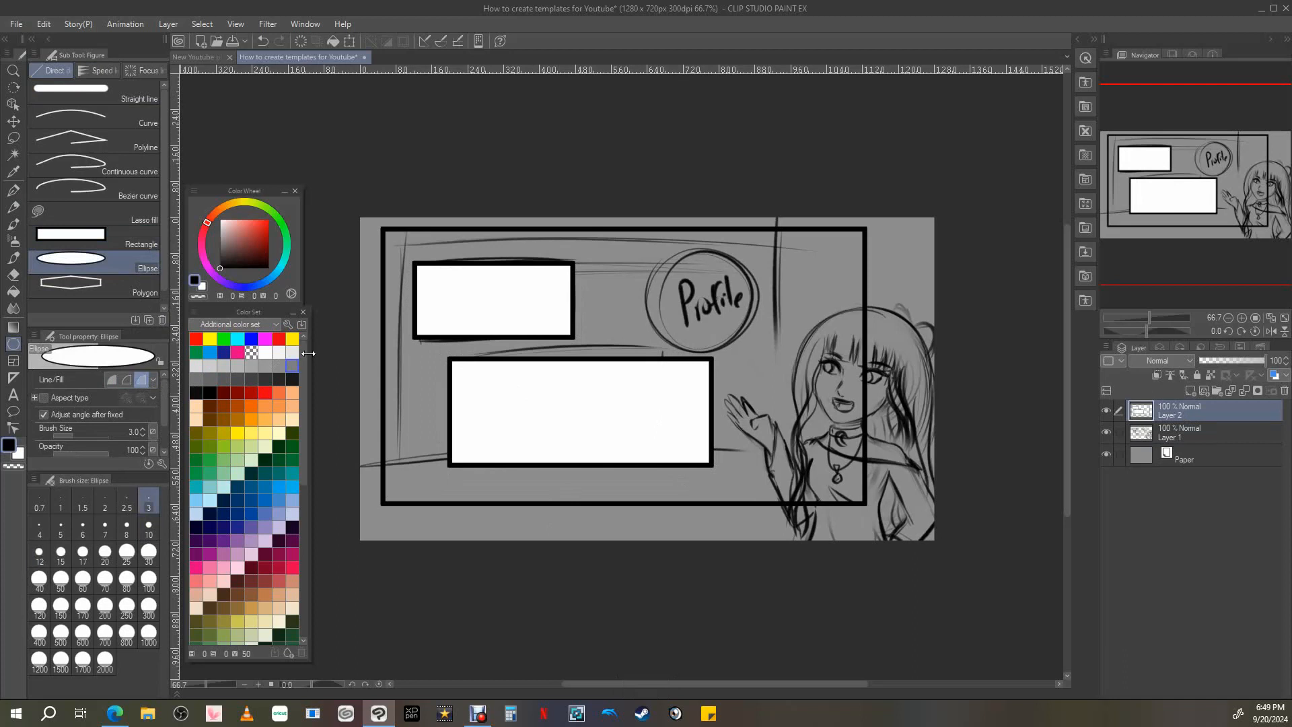
left_click_drag(759, 348, 762, 353)
left_click(761, 353)
key("ctrl+z")
left_click(39, 554)
left_click_drag(647, 246, 758, 349)
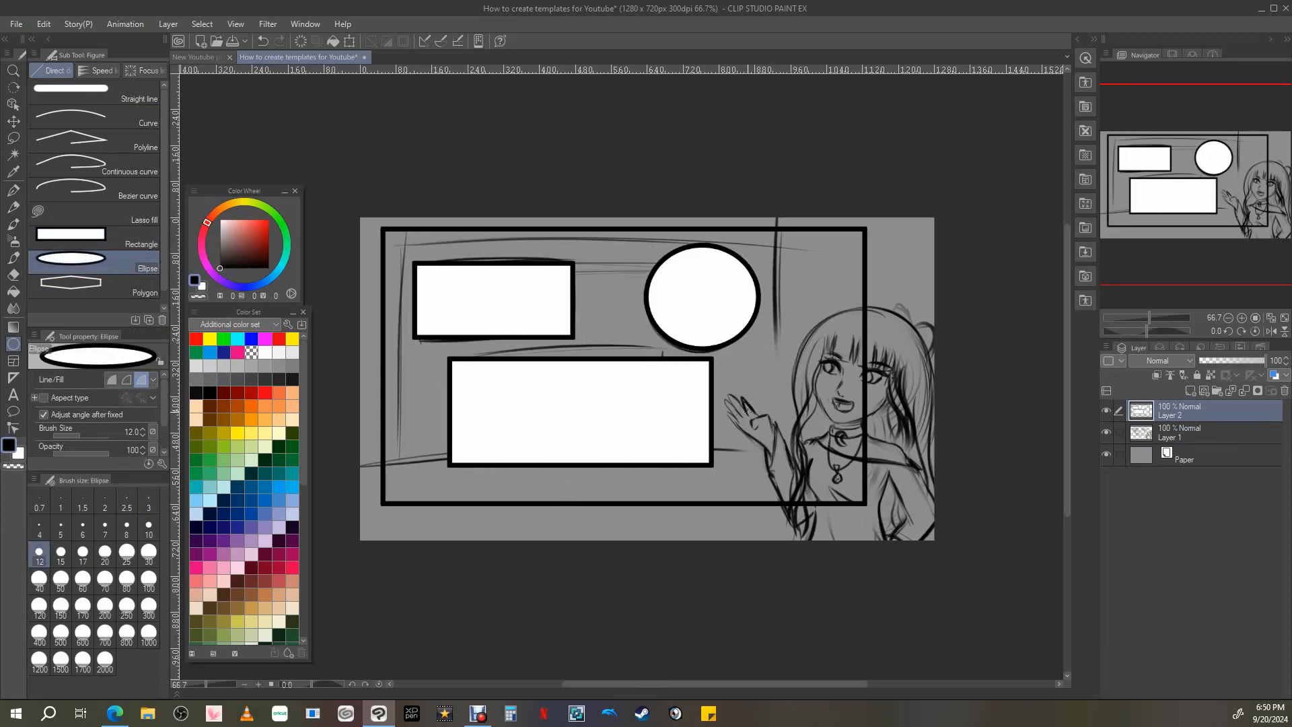
key("ctrl+z")
key("ctrl+z")
key("ctrl+z")
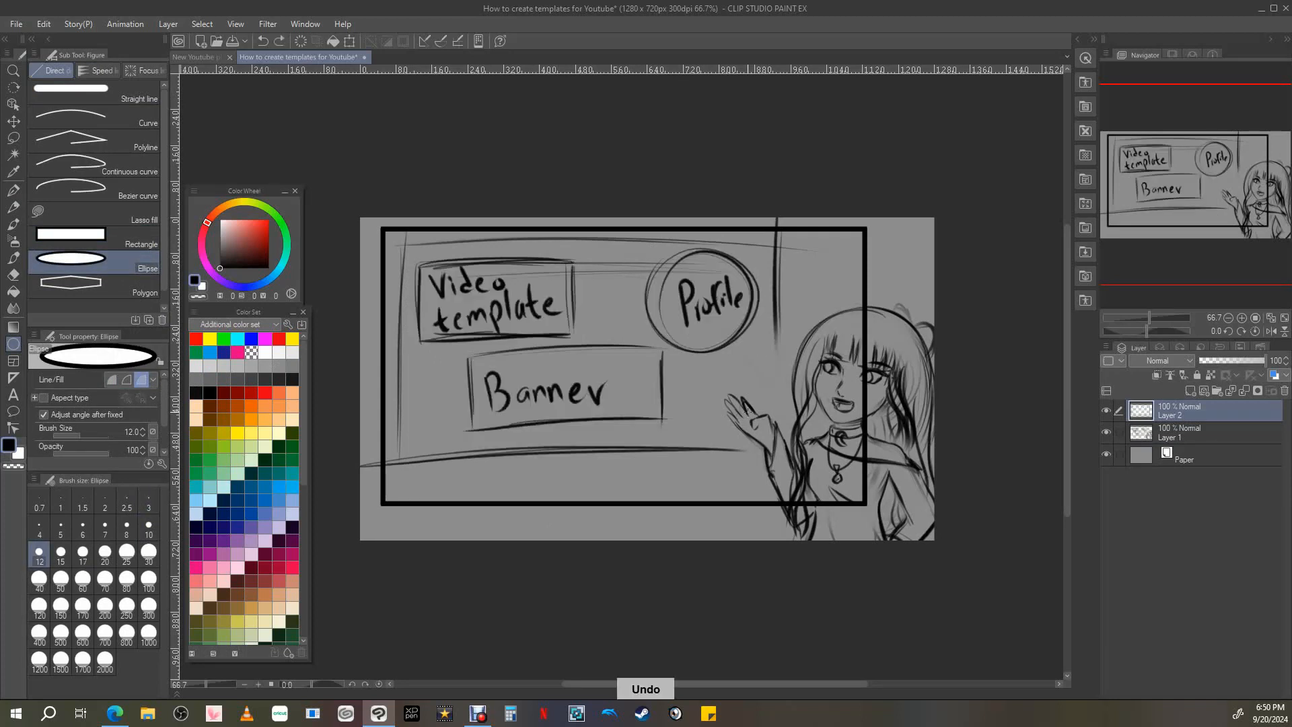
Draw unfilled outlines for the video rectangle, the wider banner rectangle and the profile circle on Layer 2 with brush size 8.
left_click(70, 234)
left_click(127, 529)
left_click_drag(409, 254, 585, 338)
mouse_move(420, 352)
left_mouse_down()
mouse_move(465, 390)
mouse_move(707, 460)
left_mouse_up()
key("ctrl+z")
left_click_drag(410, 366, 743, 489)
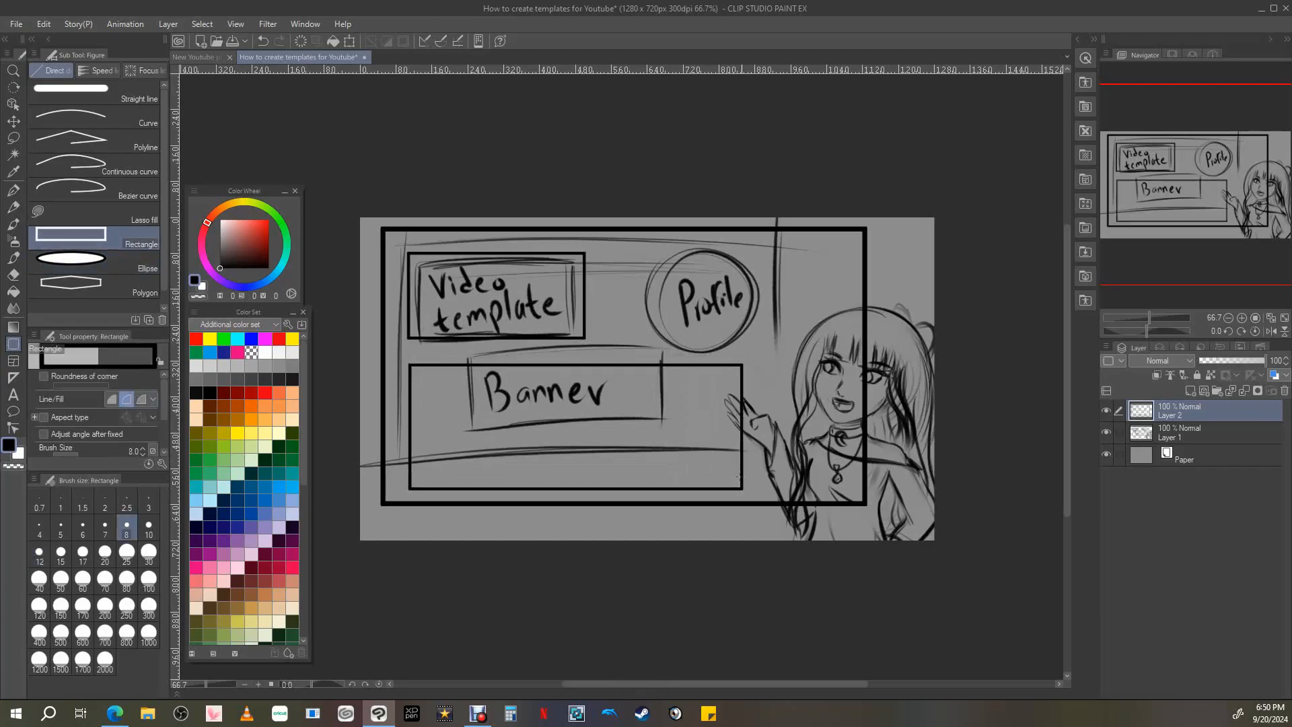
left_click(70, 259)
left_click_drag(646, 246, 761, 353)
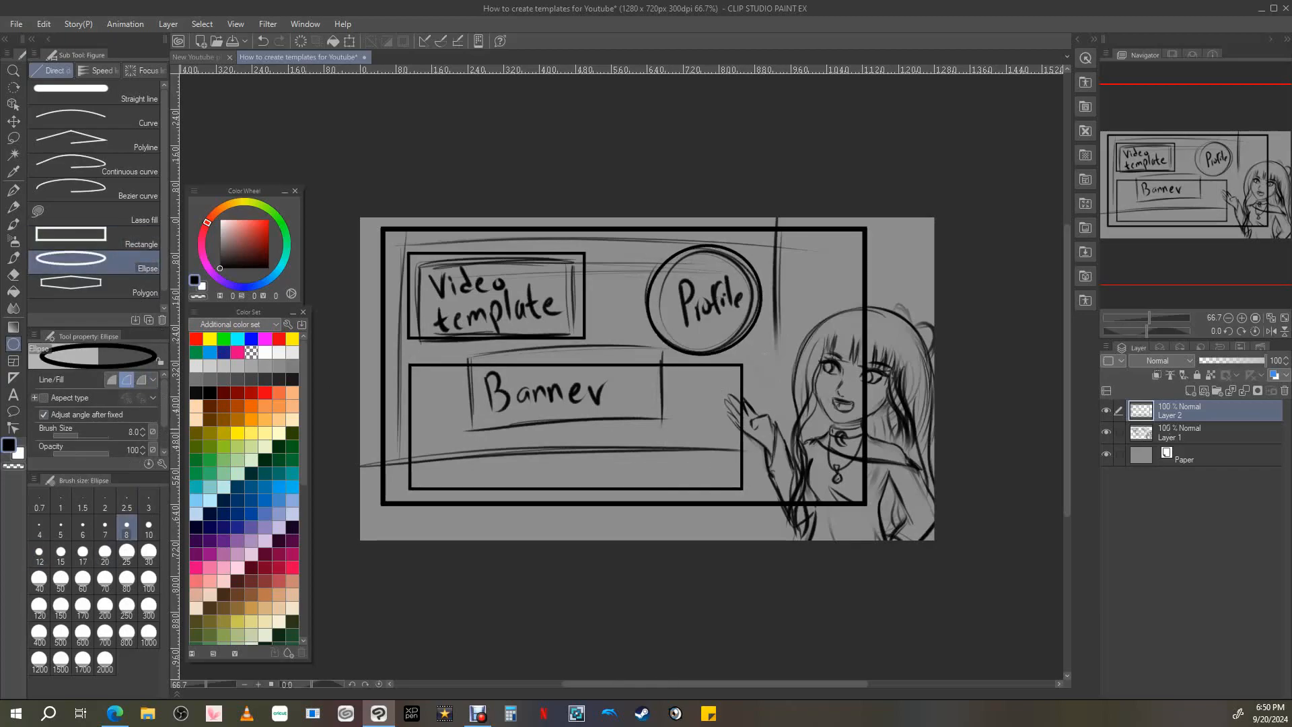
Hide the Layer 1 sketch, put Layer 2 in a new folder and add a new layer beneath Layer 2.
left_click(1159, 429)
left_click(1106, 432)
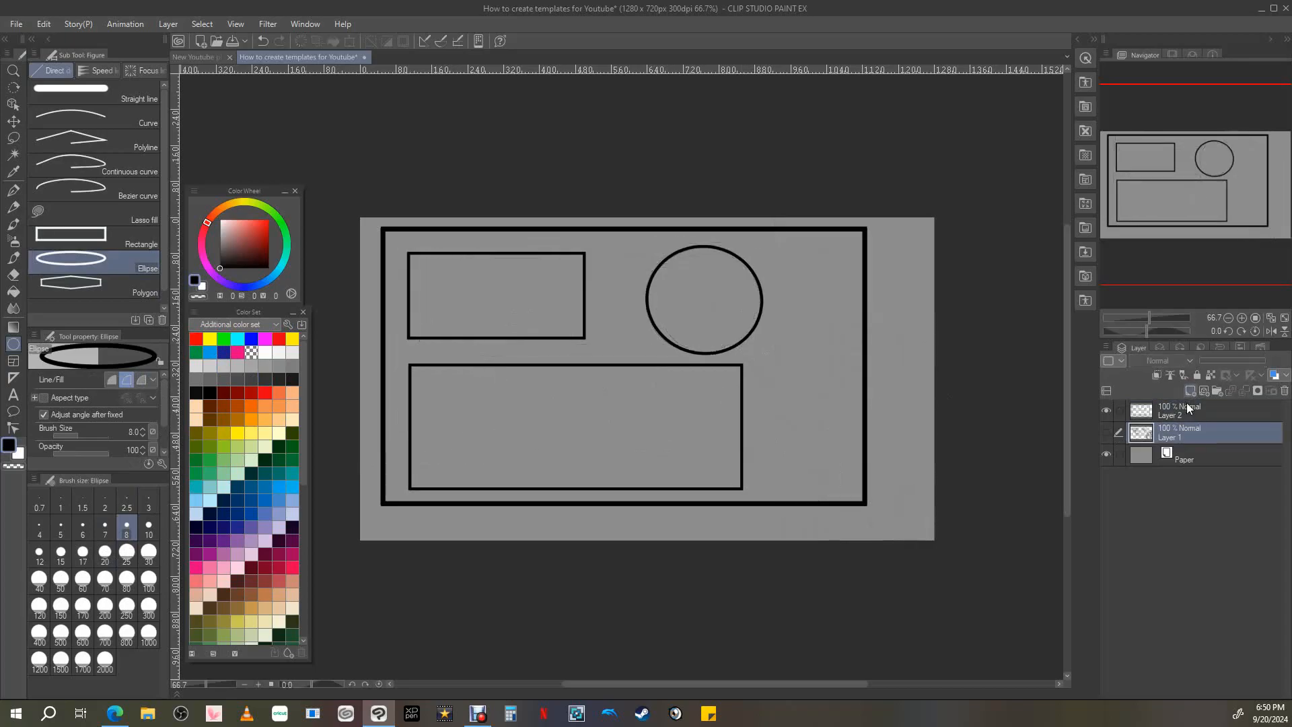
left_click(1187, 408)
left_click(1217, 391)
left_click(1190, 391)
left_click_drag(1212, 434, 1191, 464)
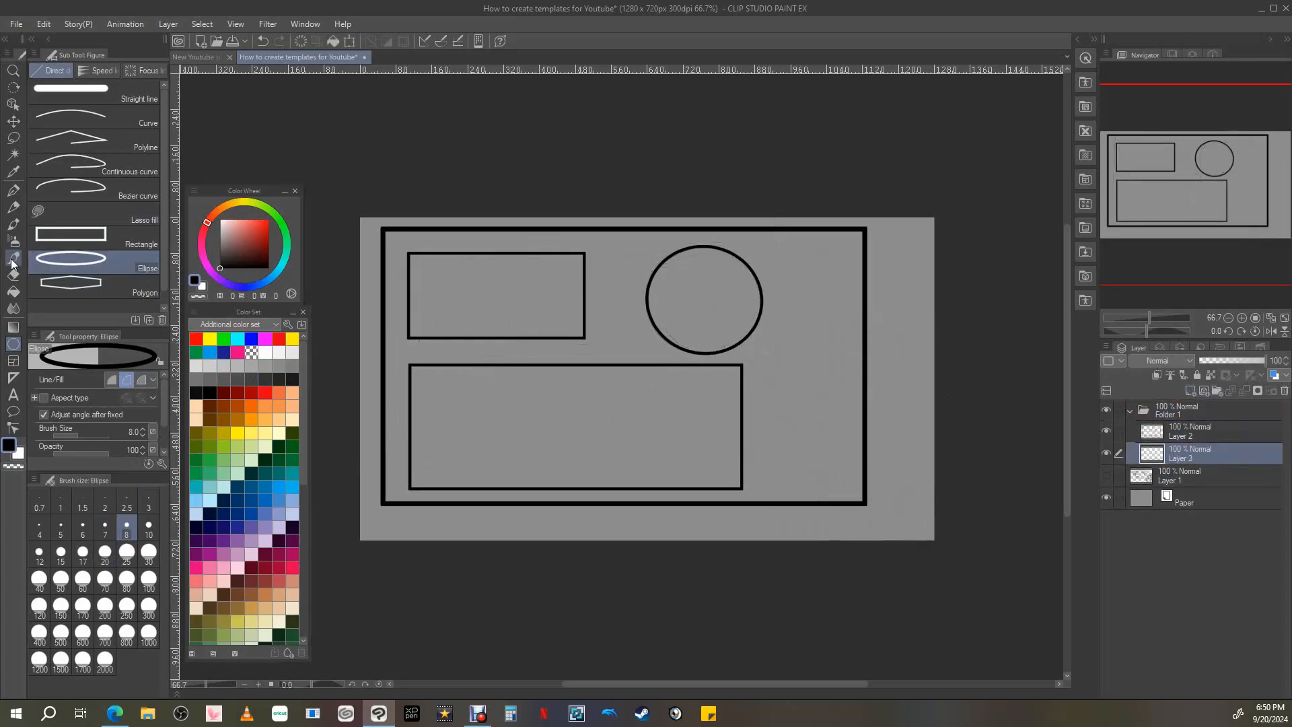
Fill both inner rectangles and the circle with white on the new layer, using a fill that refers to other layers.
left_click(13, 292)
left_click(265, 352)
left_click(707, 296)
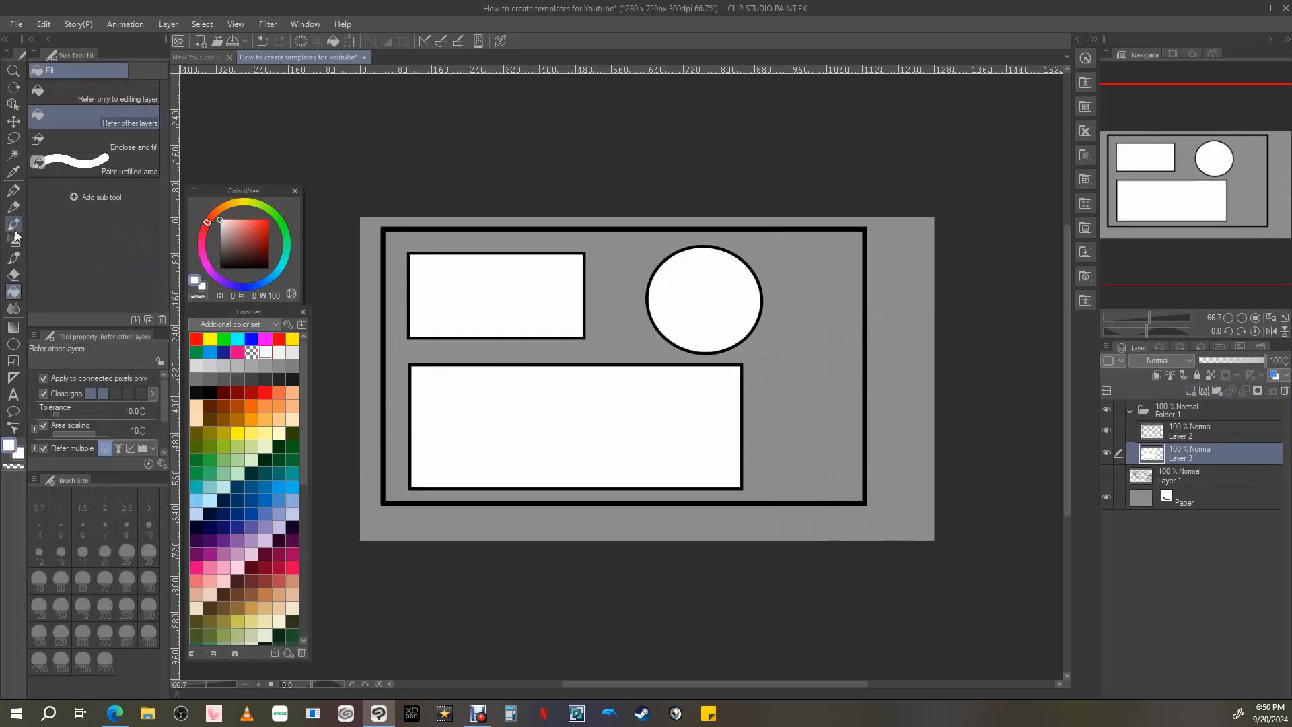
Import the Luxy Luv Arts "buisness cards front" image from the Work related > Selling items folder in OneDrive.
left_click(16, 23)
mouse_move(195, 305)
left_click(390, 303)
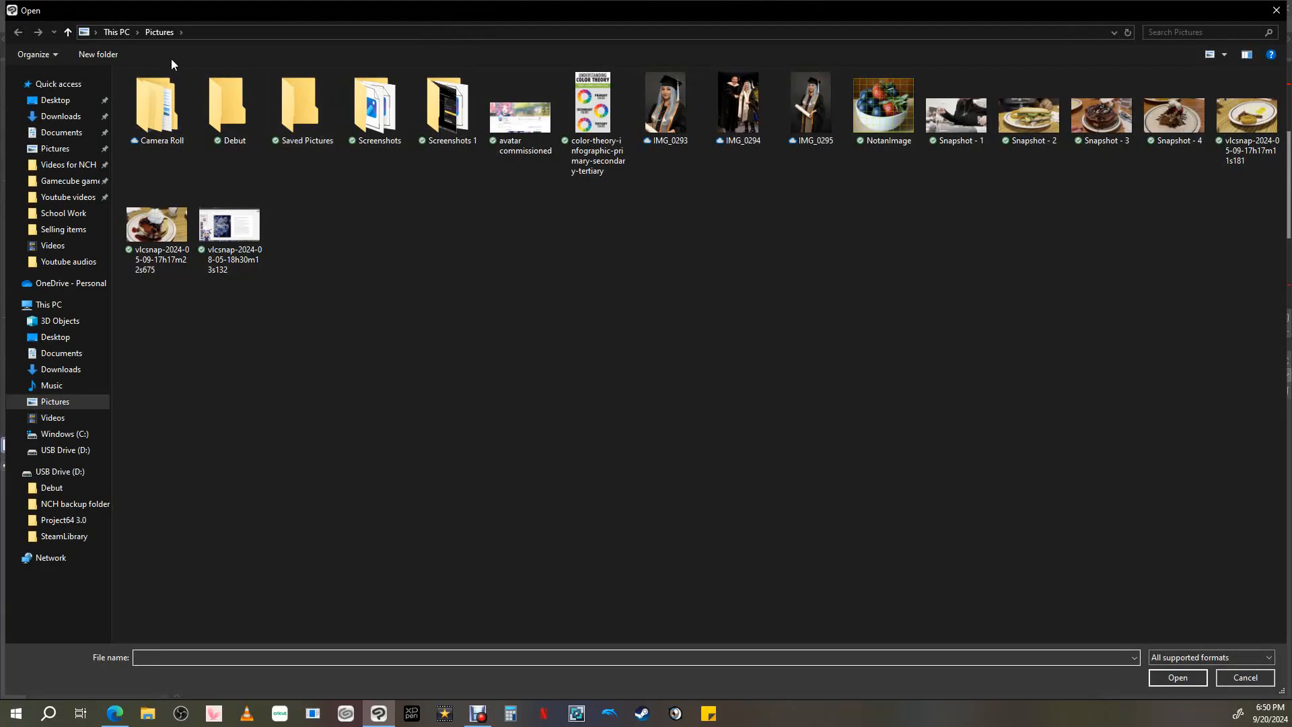
left_click(66, 101)
left_click(78, 283)
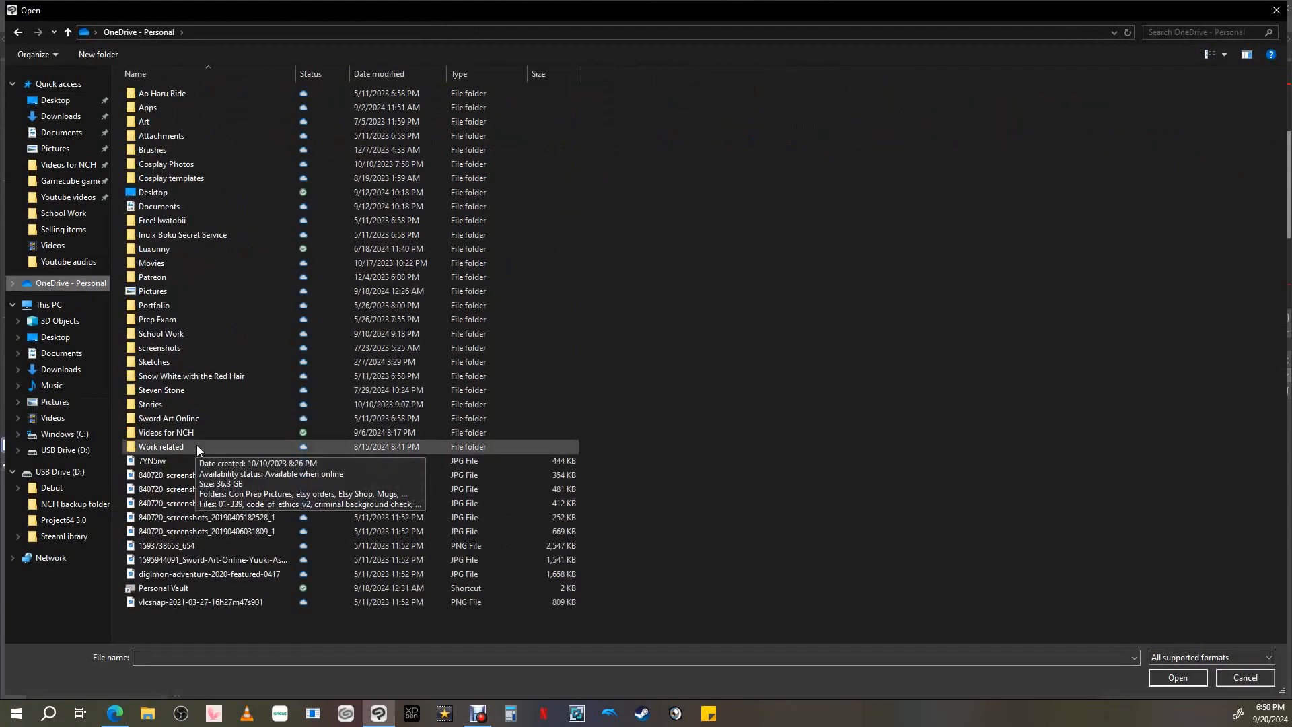
double_click(201, 411)
left_click(71, 282)
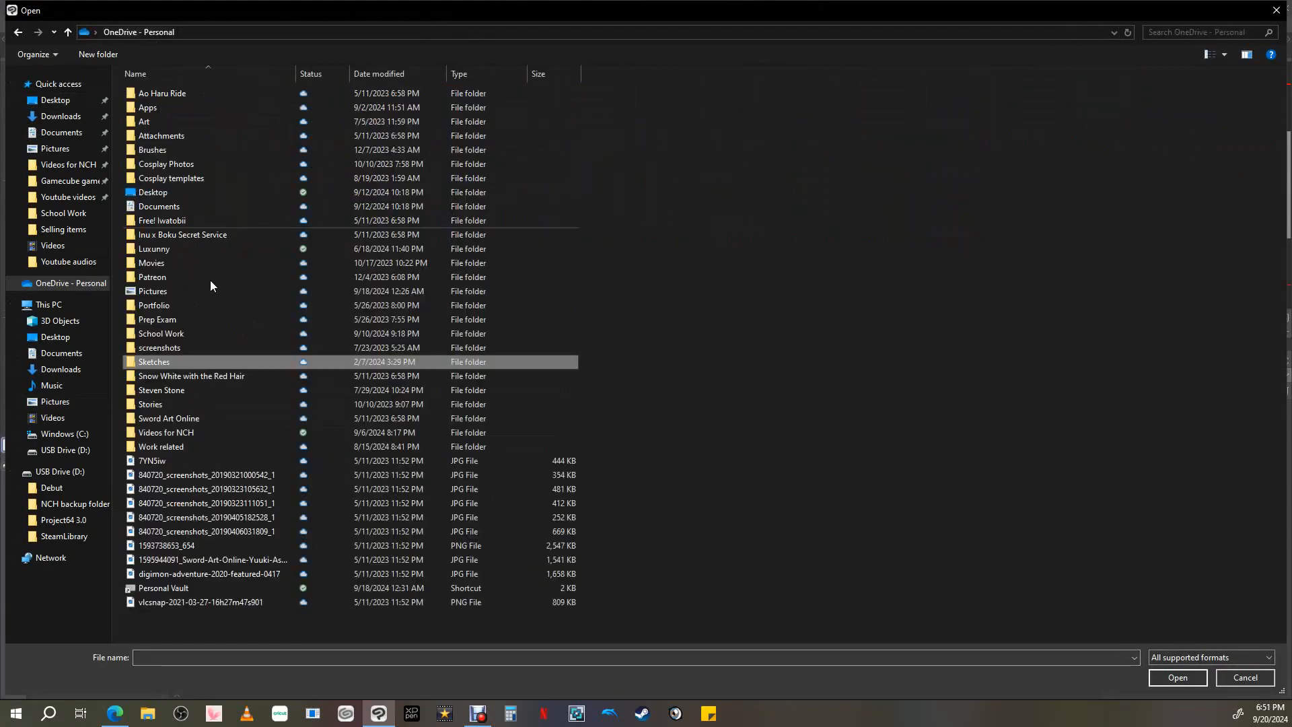
double_click(210, 280)
double_click(447, 107)
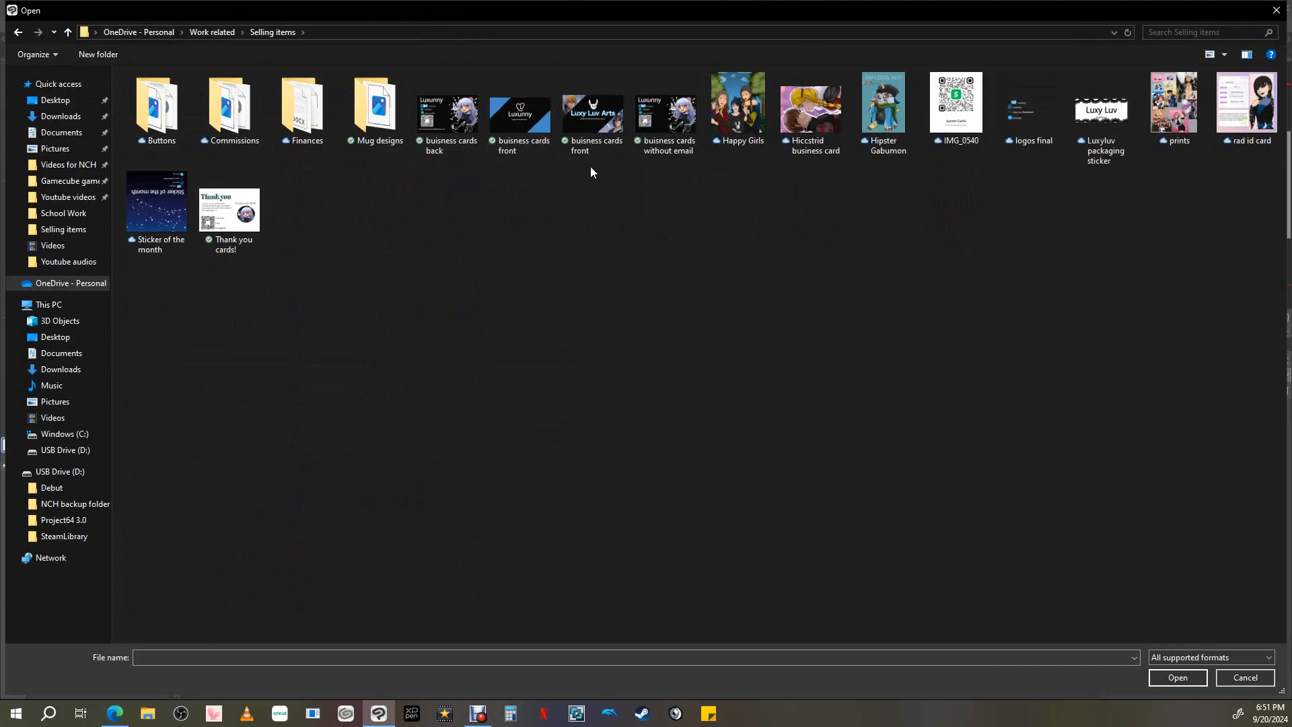
double_click(616, 127)
Scale and move the business card image so it spans the full width of the banner rectangle.
left_click_drag(935, 201, 634, 388)
left_click_drag(604, 459, 686, 421)
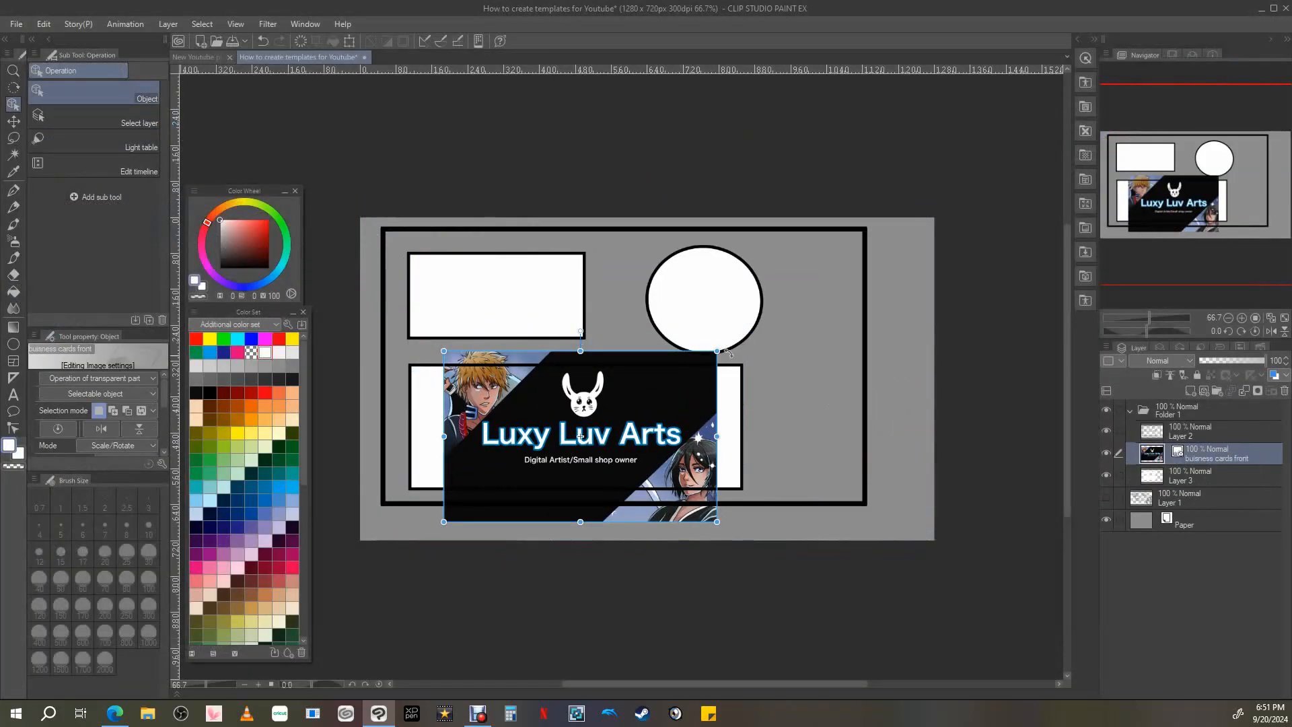
left_click_drag(717, 351, 801, 297)
left_click_drag(505, 471, 451, 459)
left_click_drag(747, 508, 780, 529)
left_click_drag(658, 489, 656, 510)
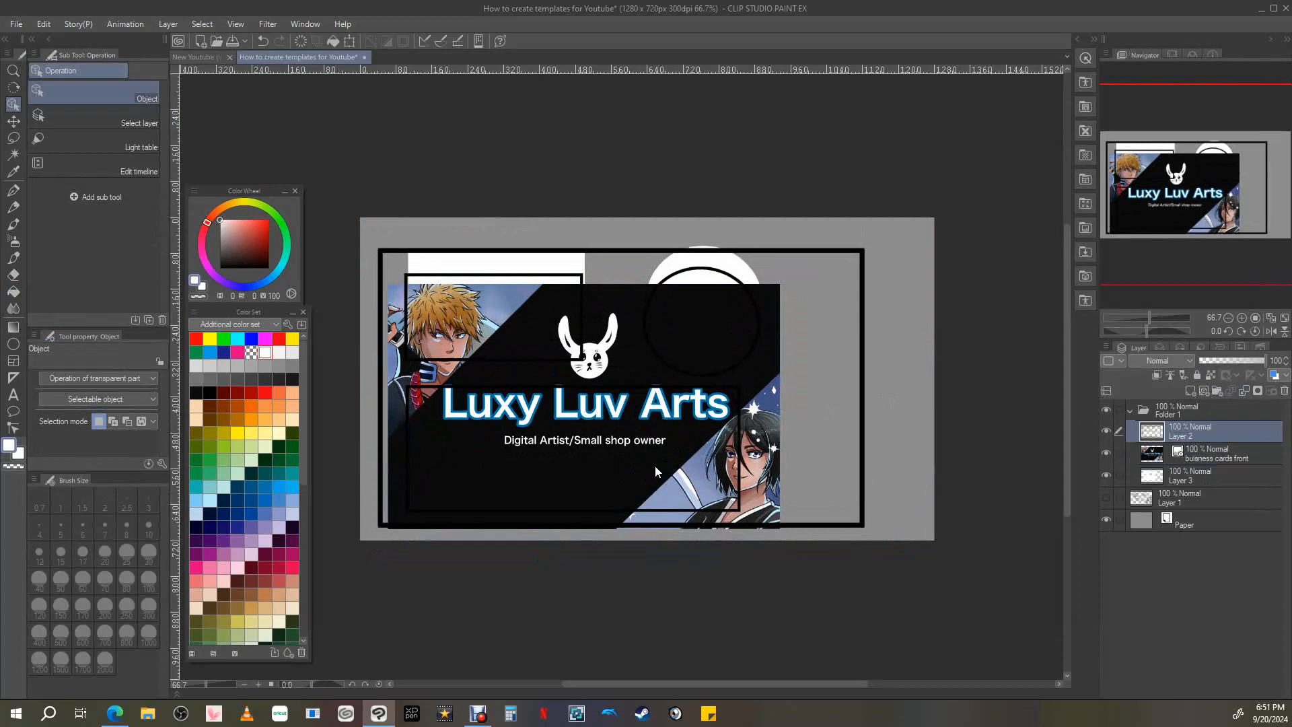
key("ctrl+z")
mouse_move(617, 434)
left_mouse_down()
mouse_move(626, 425)
mouse_move(615, 457)
left_mouse_up()
left_click_drag(778, 307, 751, 325)
mouse_move(724, 344)
left_mouse_down()
mouse_move(738, 342)
mouse_move(718, 342)
left_mouse_up()
left_click(1245, 391)
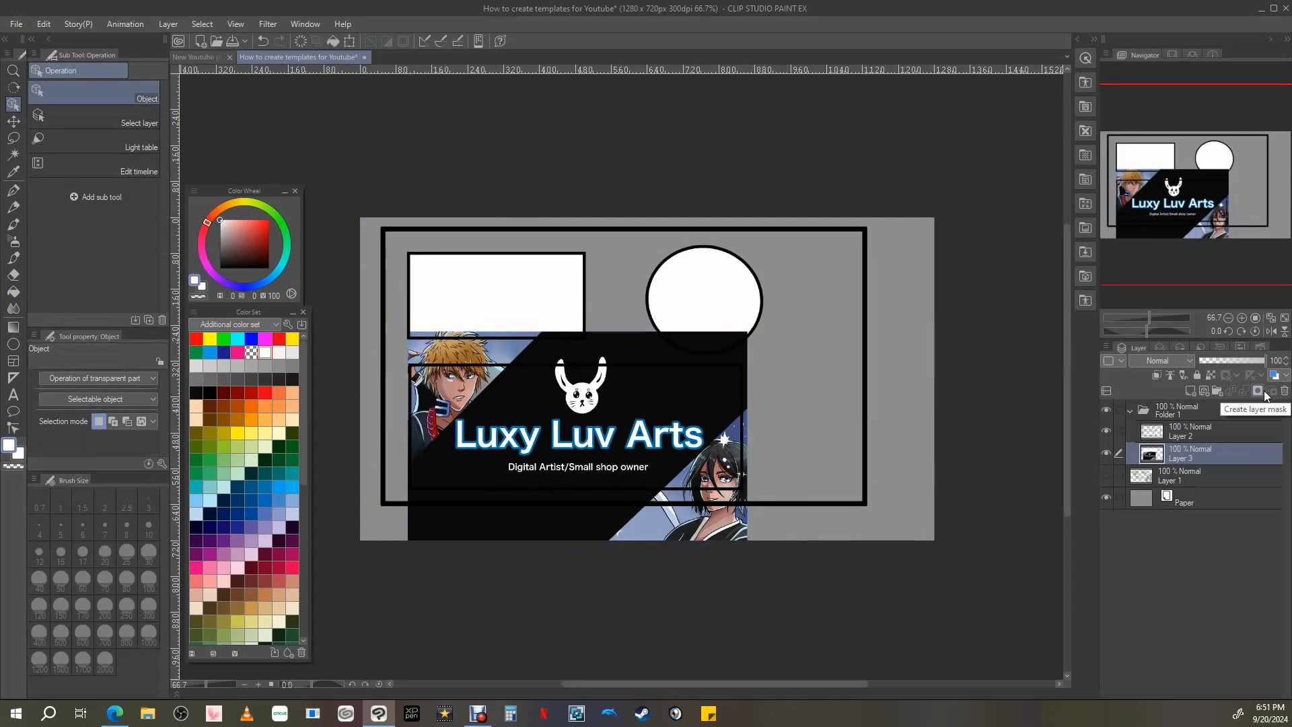
left_click(13, 277)
left_click_drag(501, 325, 819, 337)
key("ctrl+z")
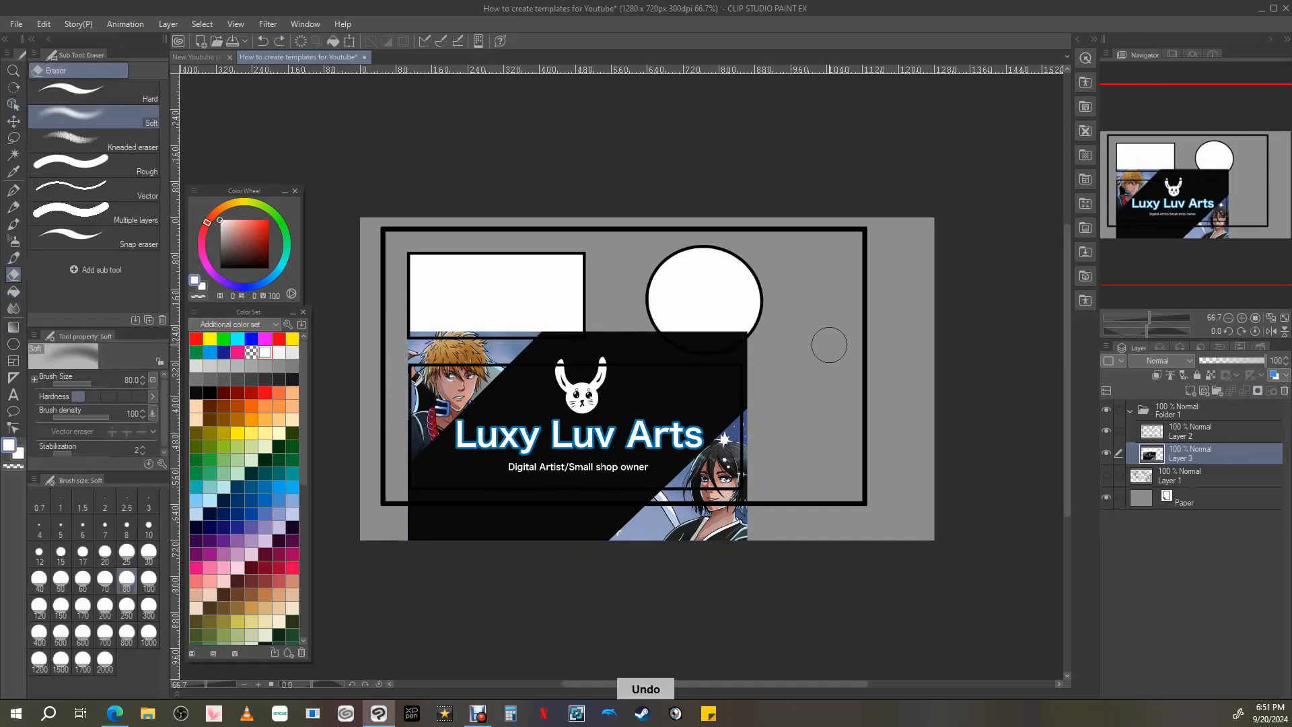
Undo the merge of the business card layer and clip the image to the white shapes on Layer 3.
left_click(1106, 453)
left_click(1106, 453)
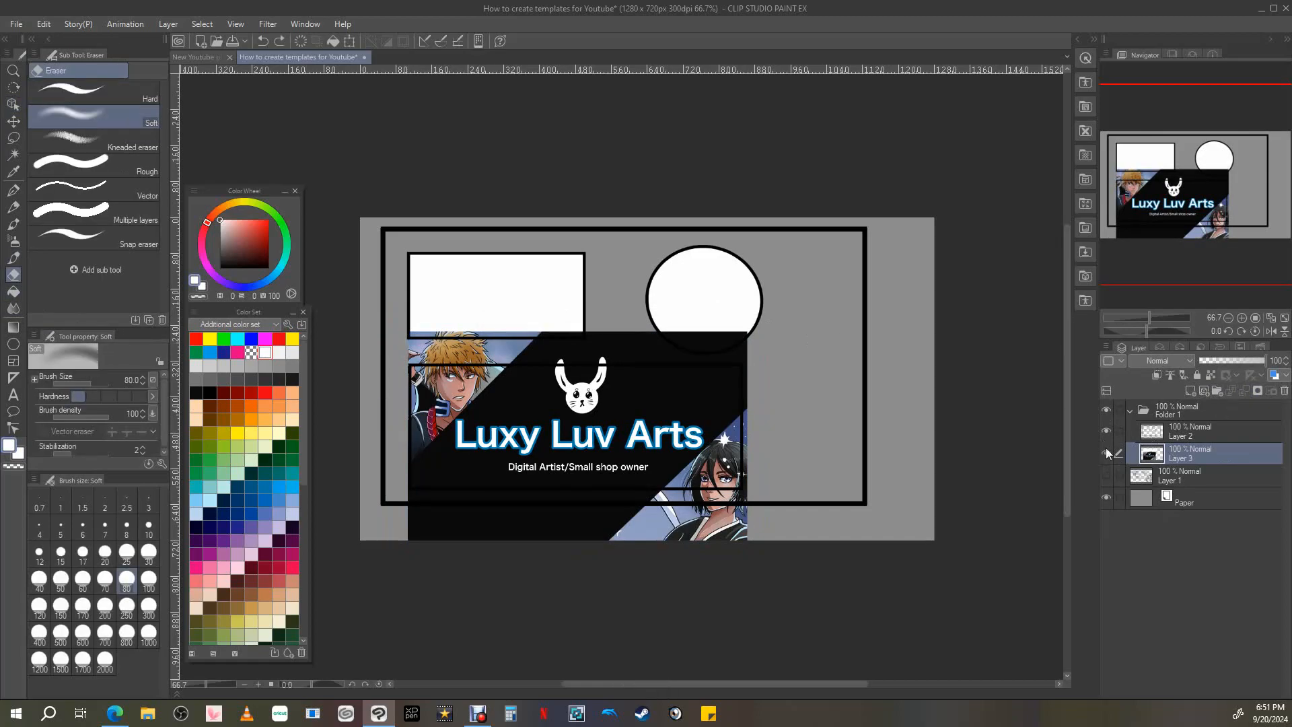
left_click(1107, 453)
left_click(1106, 454)
left_click(261, 45)
left_click(1158, 377)
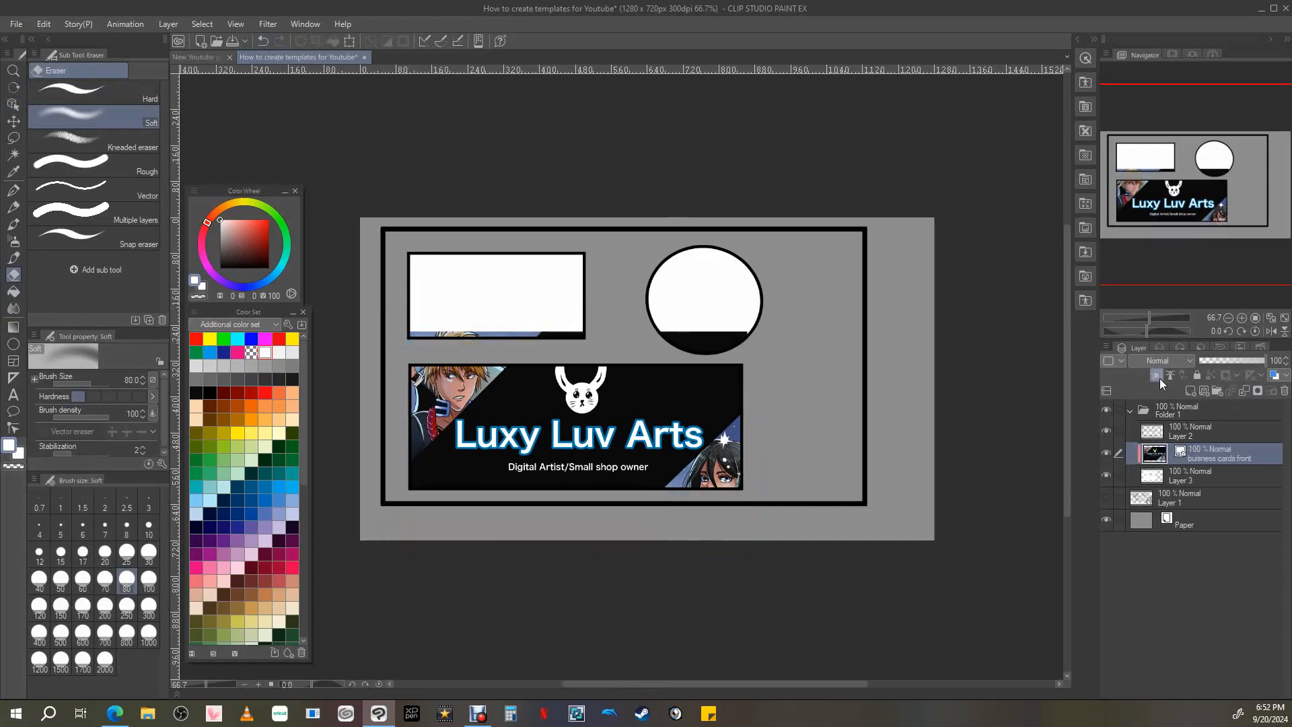
left_click(94, 93)
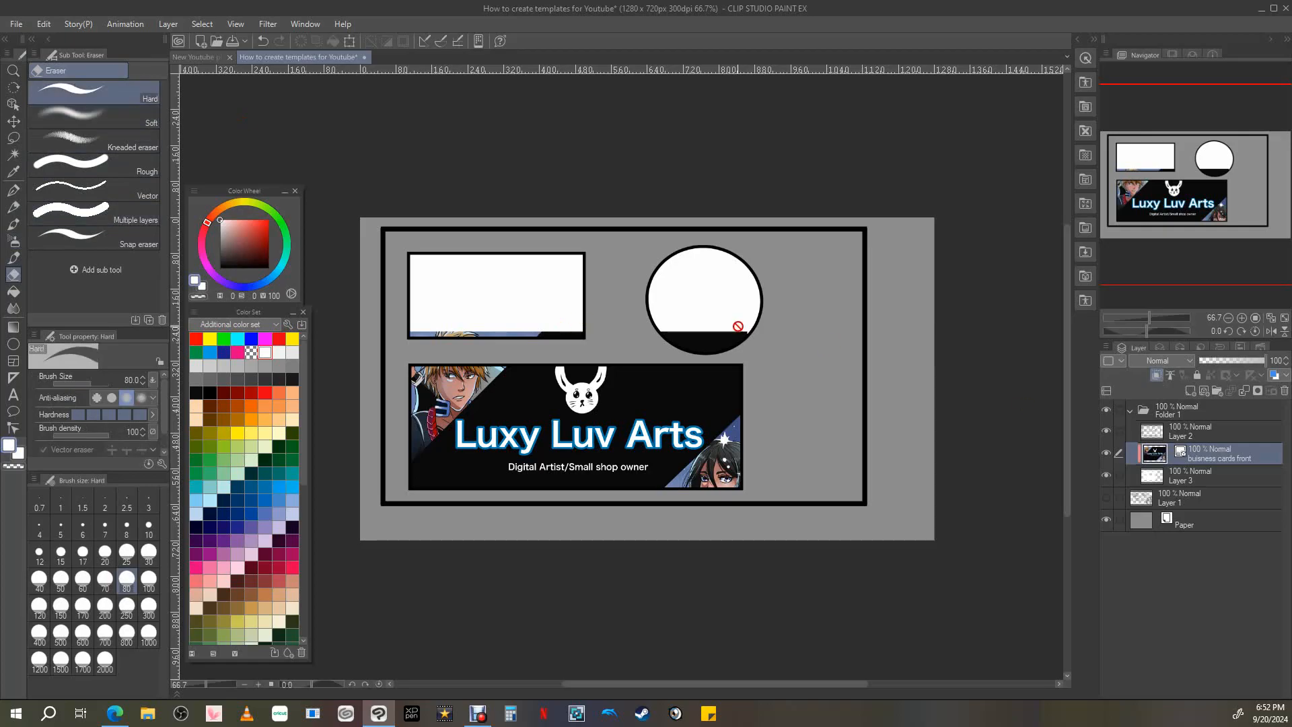
left_click(13, 137)
left_click_drag(394, 286, 800, 356)
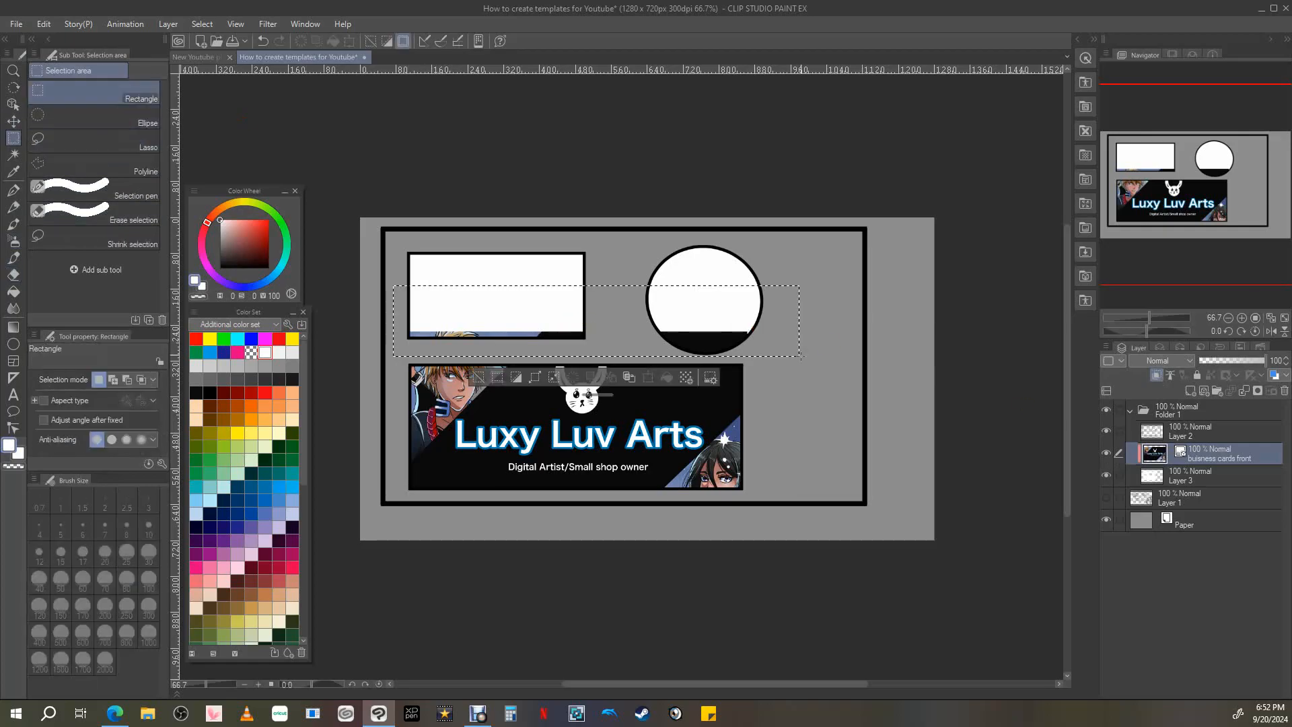
left_click(1194, 475)
left_click(302, 44)
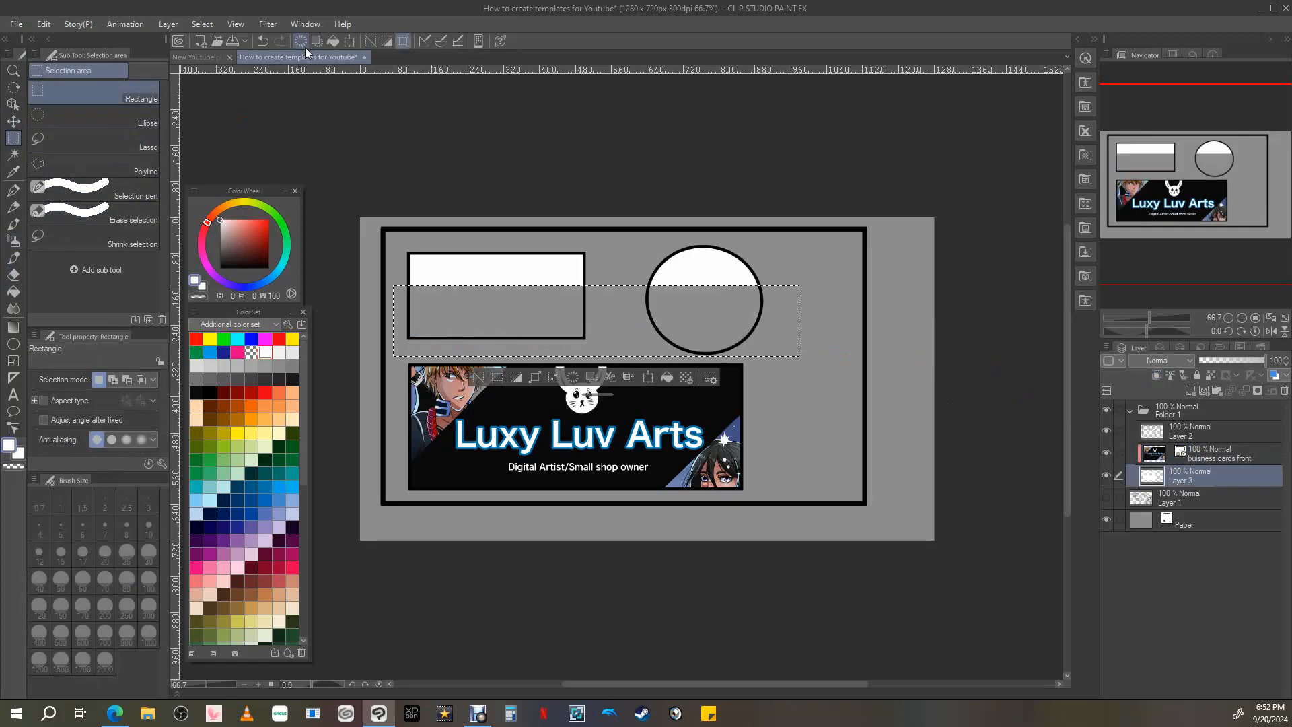
left_click(263, 43)
left_click(479, 376)
left_click(1107, 453)
left_click(1107, 453)
left_click(1206, 456)
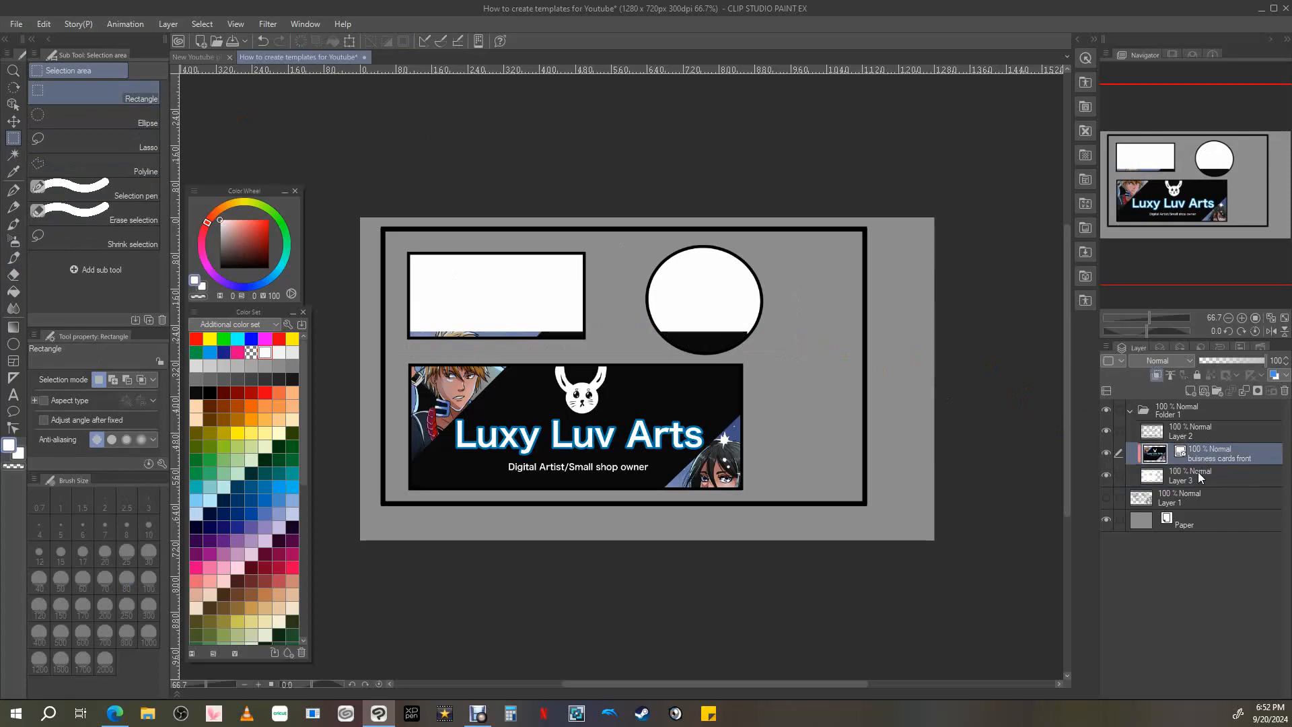
Import the "Digimon sleeves final draft" image from the Sketches > 2024 folder directly above Layer 3.
left_click(16, 24)
mouse_move(101, 300)
left_click(365, 313)
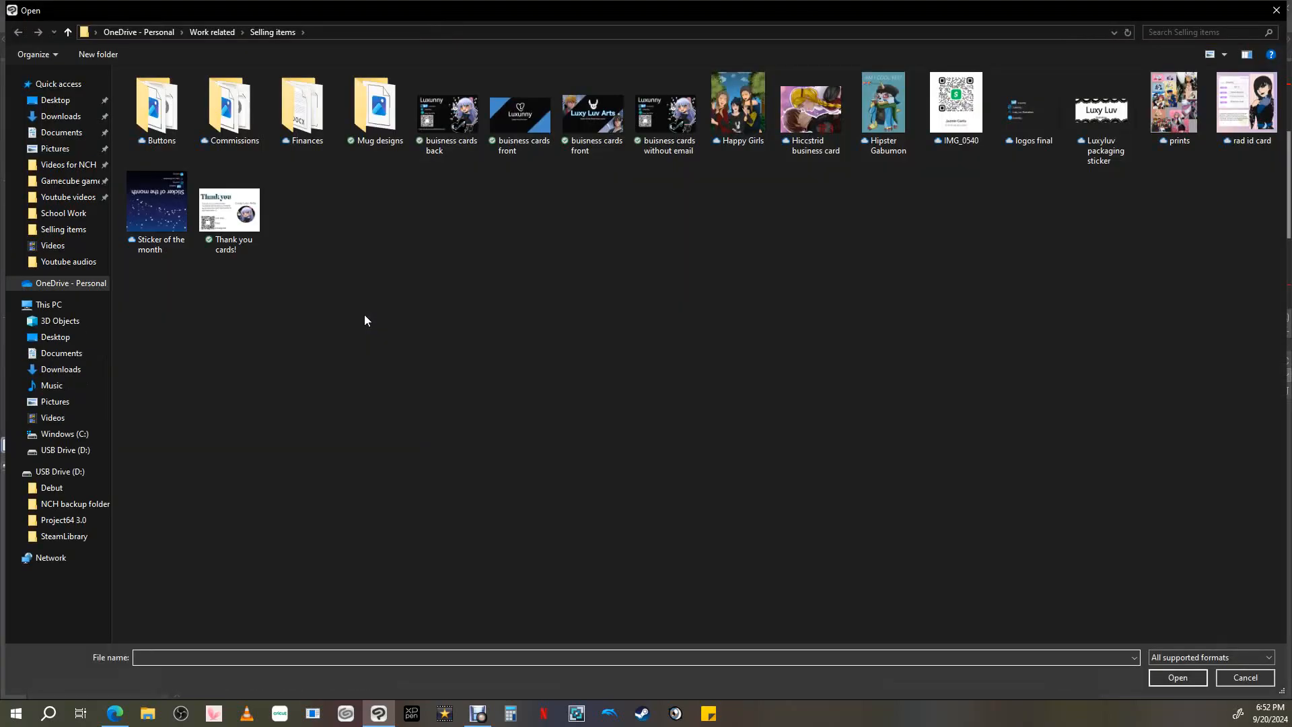
left_click(217, 33)
left_click(159, 32)
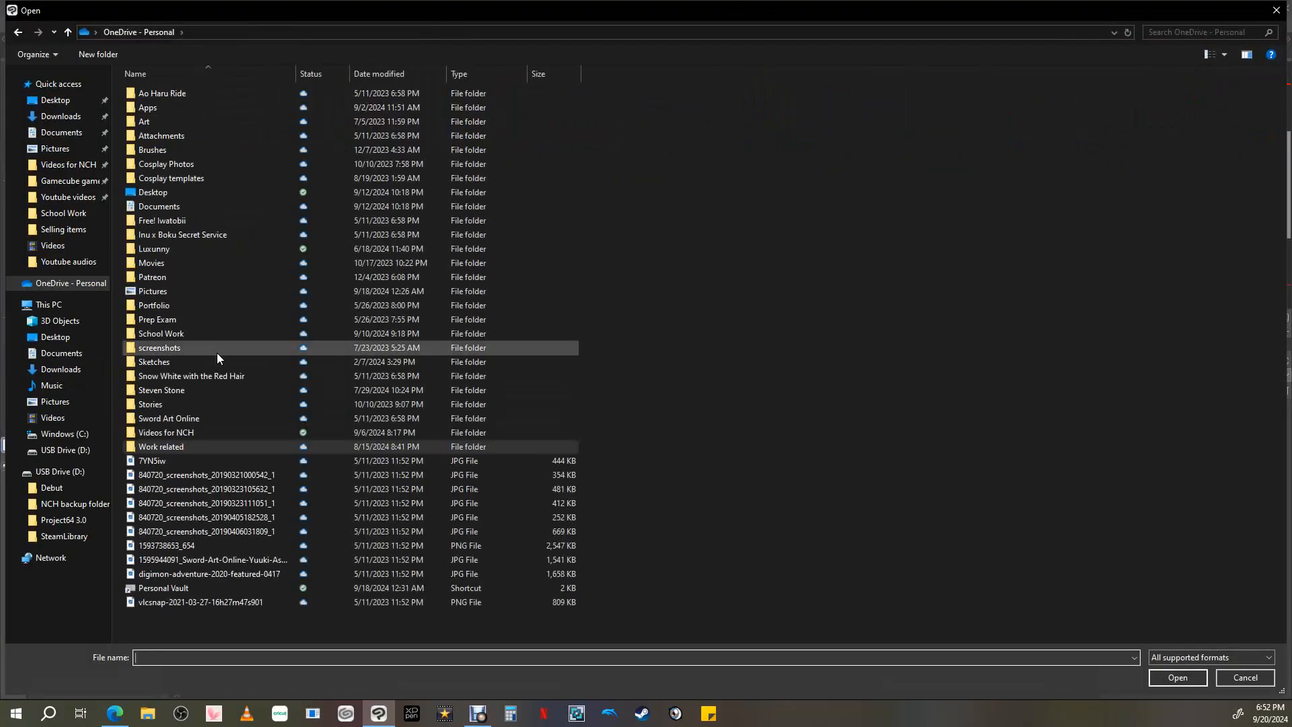
double_click(217, 353)
double_click(579, 114)
left_click(206, 32)
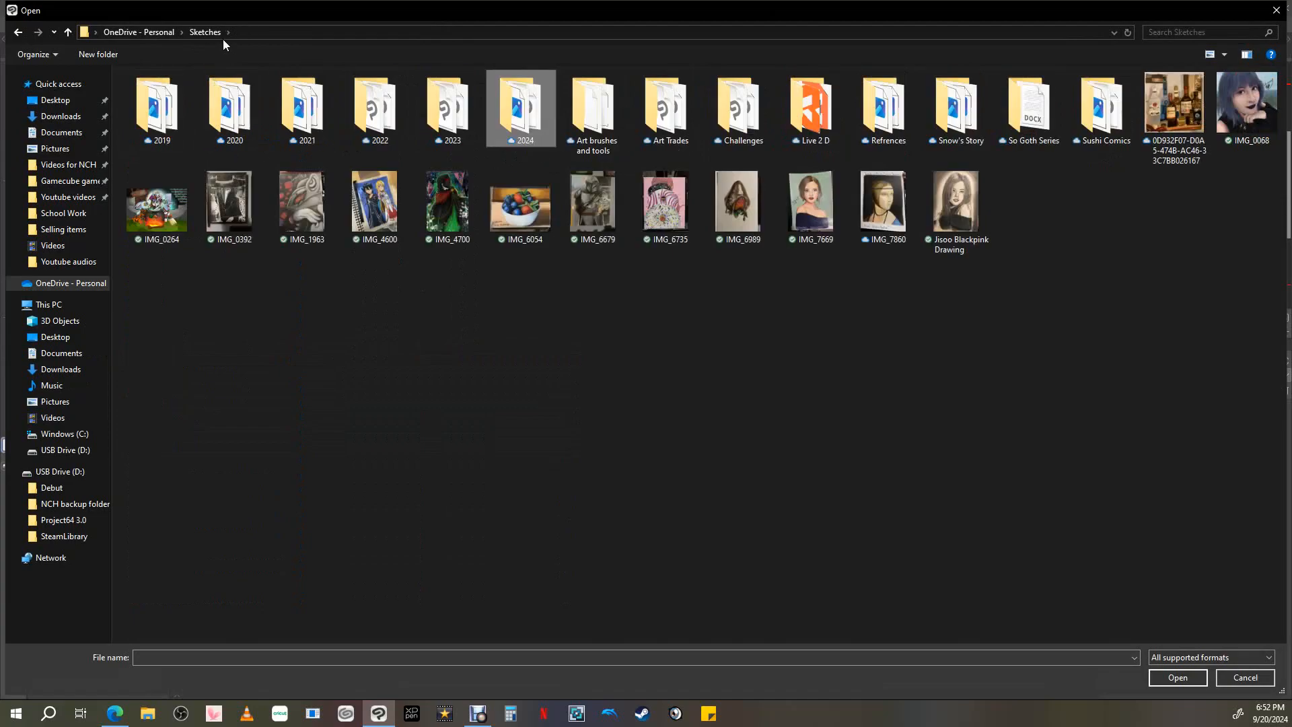
double_click(473, 115)
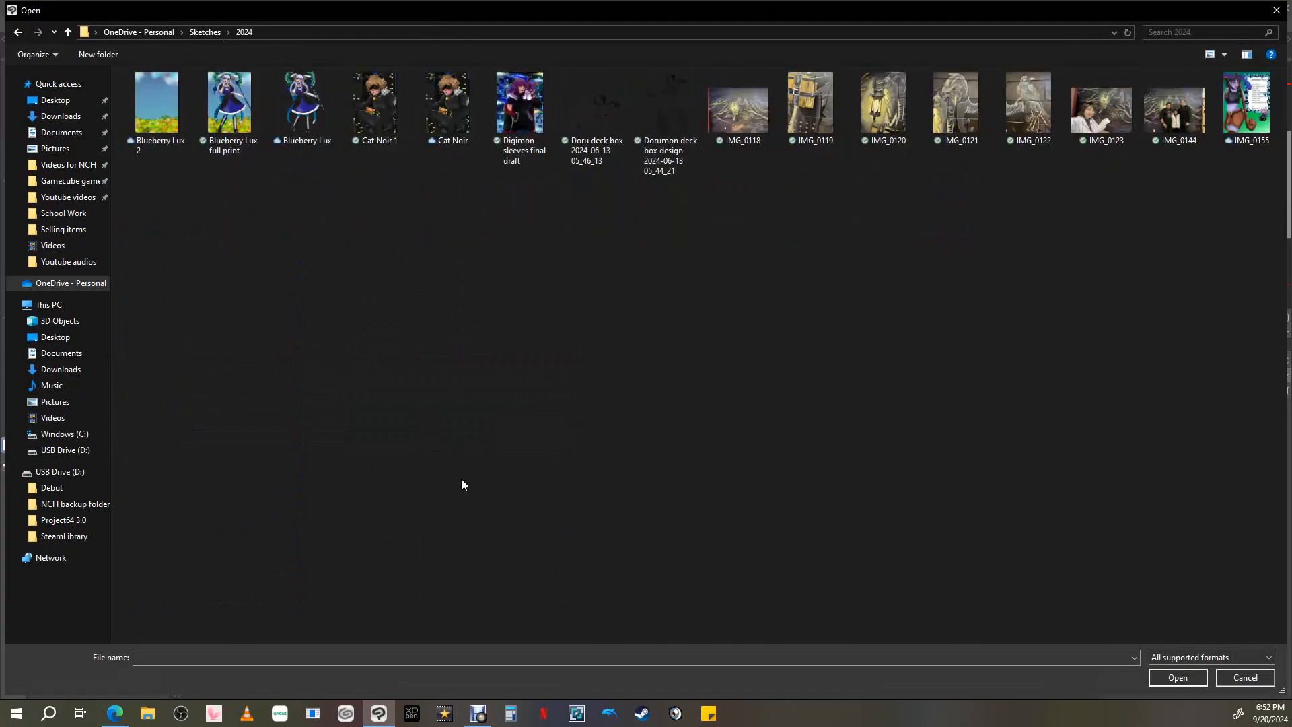
double_click(467, 117)
Shrink the Digimon image and position it so the two characters' faces fill the profile circle.
left_click(1229, 319)
left_click(1229, 318)
left_click(1229, 319)
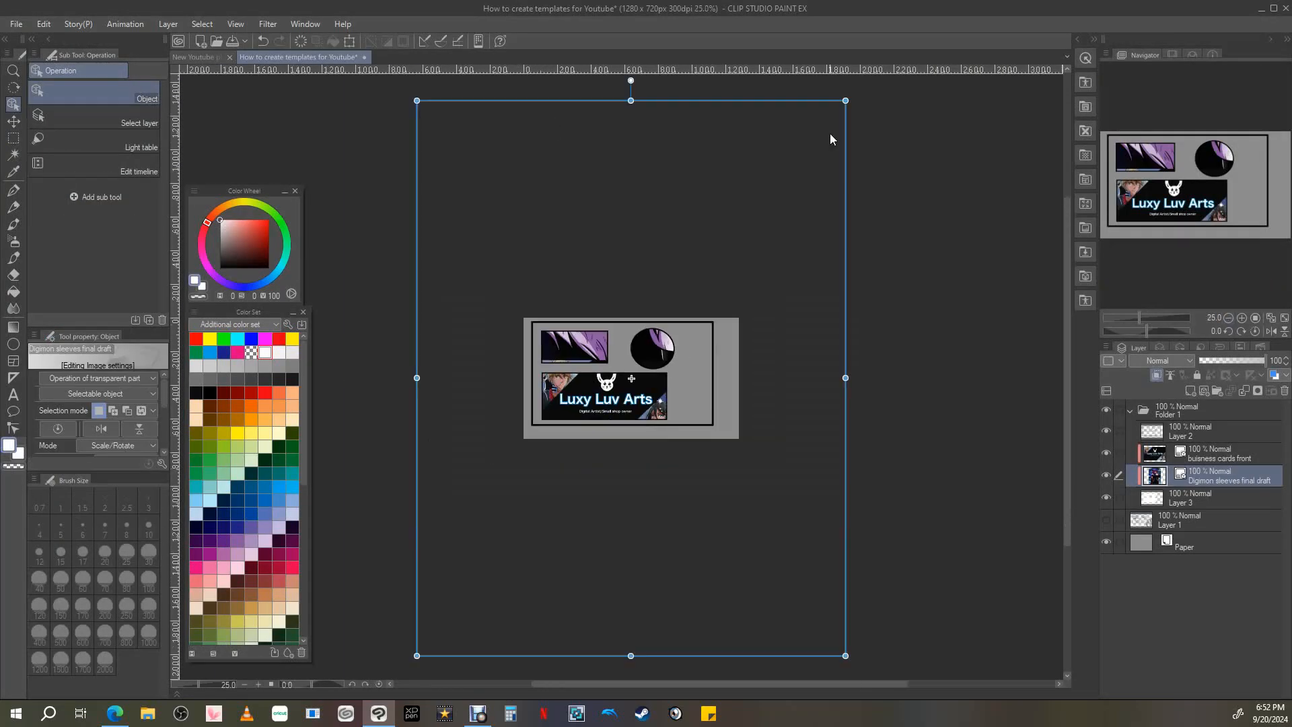
left_click_drag(846, 101, 657, 393)
left_click_drag(639, 410, 663, 342)
left_click(1242, 318)
left_click(1242, 319)
left_click(1242, 318)
left_click_drag(779, 238, 793, 222)
left_click_drag(730, 296, 718, 308)
Toggle the business card layer's visibility to check where it overlaps the video rectangle and the profile circle.
left_click(1202, 498)
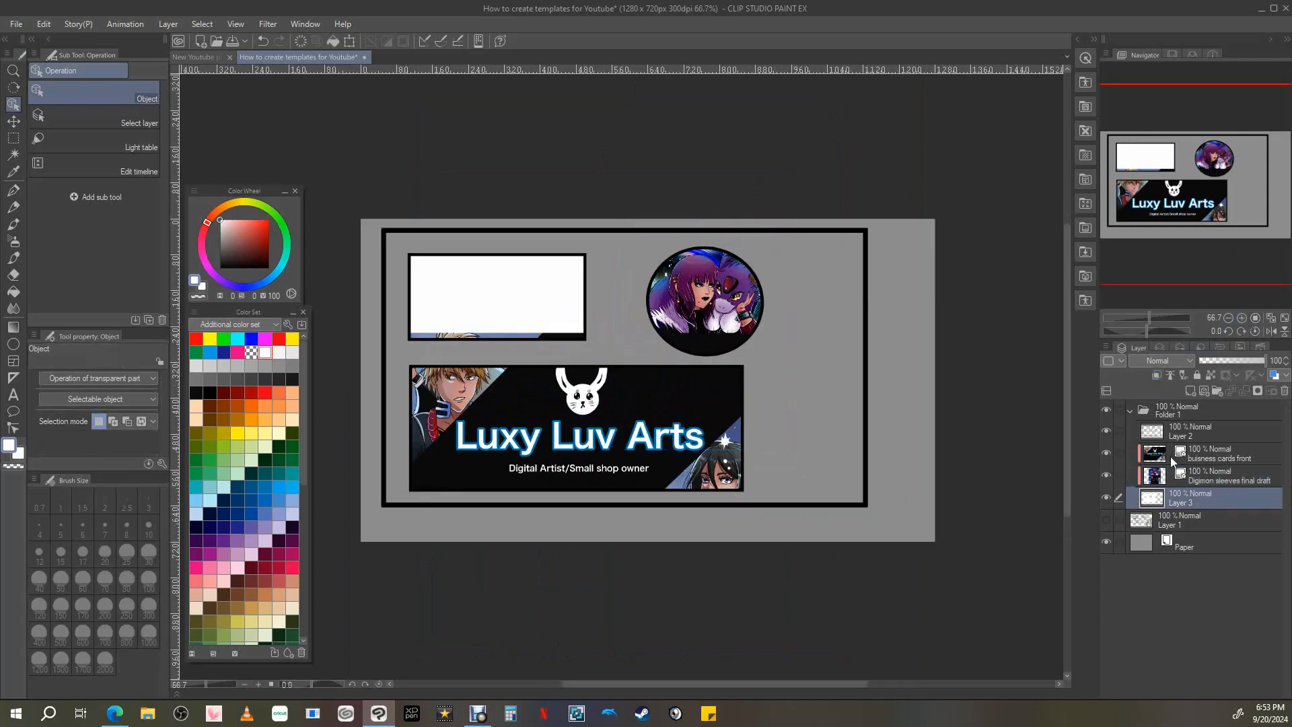
left_click(1170, 456)
left_click(1107, 454)
left_click(1107, 453)
left_click(1206, 478)
left_click(1107, 454)
left_click(1107, 453)
Add a new layer above the Digimon image and merge the business card image down into it.
left_click(1216, 461)
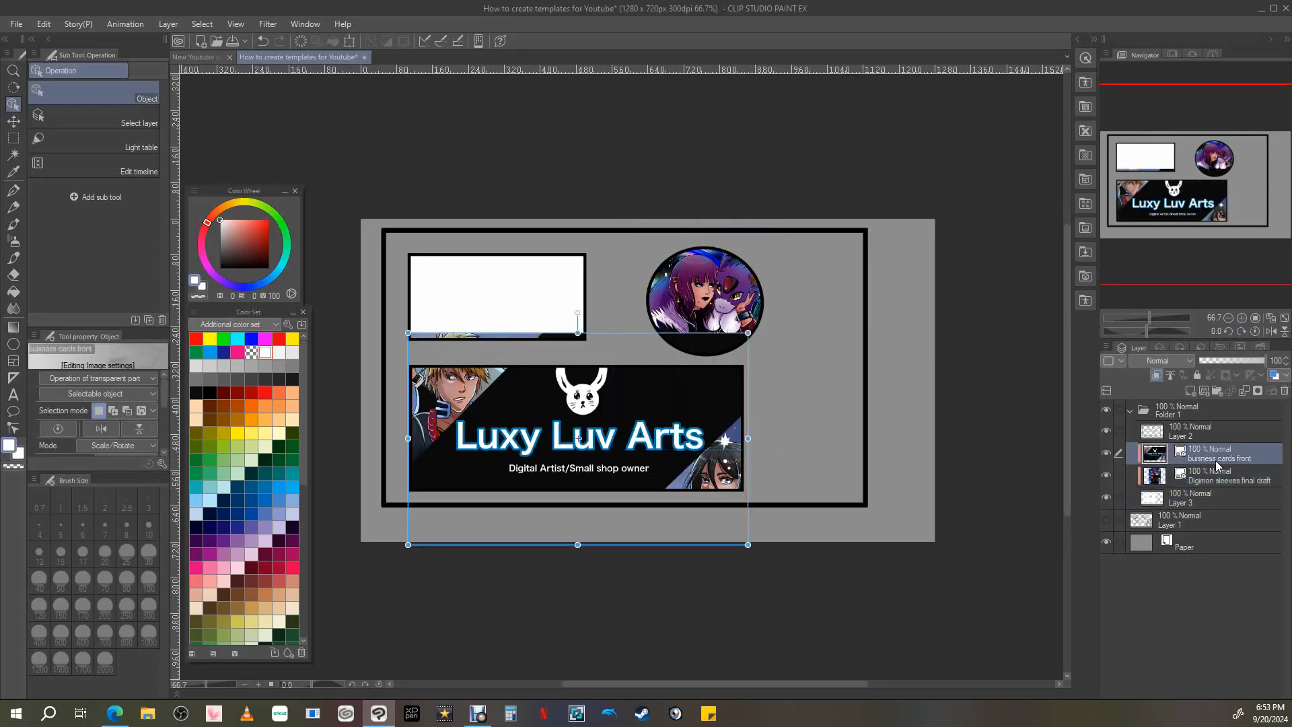
left_click(1220, 475)
left_click(1191, 391)
left_click(1179, 458)
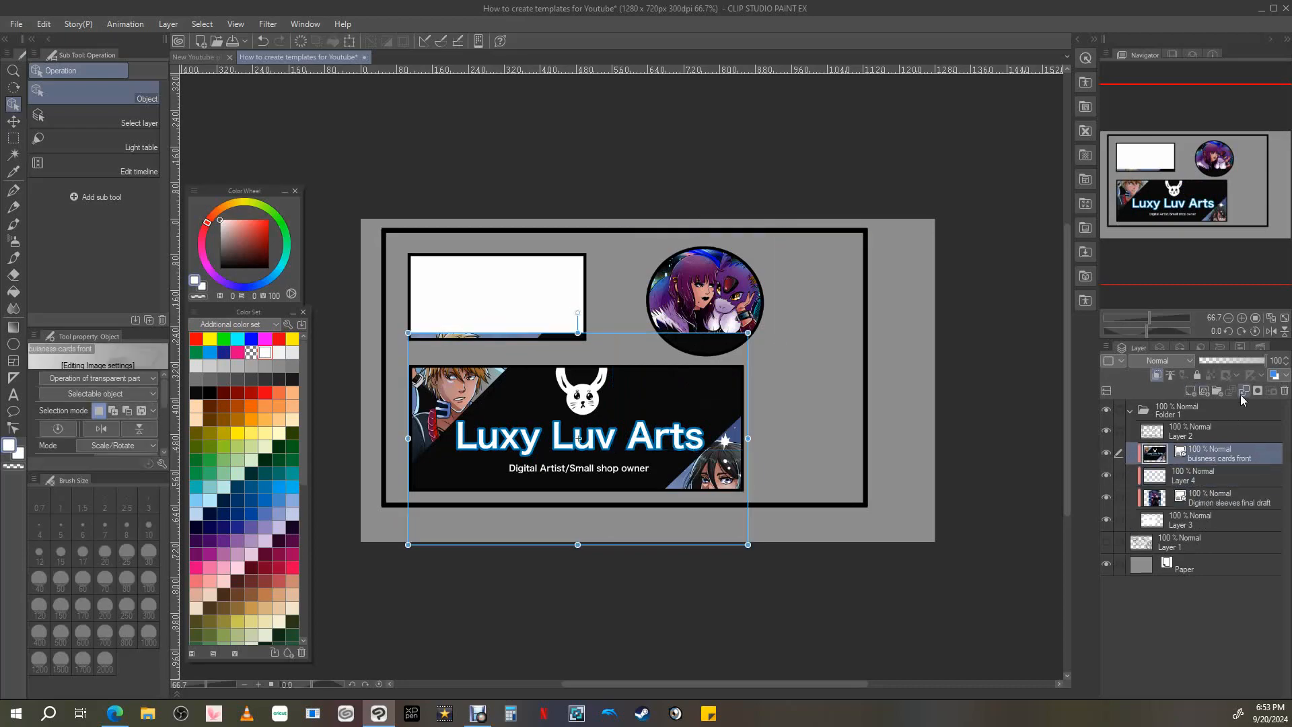
left_click(1244, 392)
Delete the business card parts overlapping the video rectangle and profile circle from Layer 4, and clear the selection.
left_click(1107, 453)
left_click(1107, 454)
left_click(12, 138)
mouse_move(375, 264)
left_mouse_down()
mouse_move(659, 267)
mouse_move(796, 362)
left_mouse_up()
key("Delete")
key("ctrl+d")
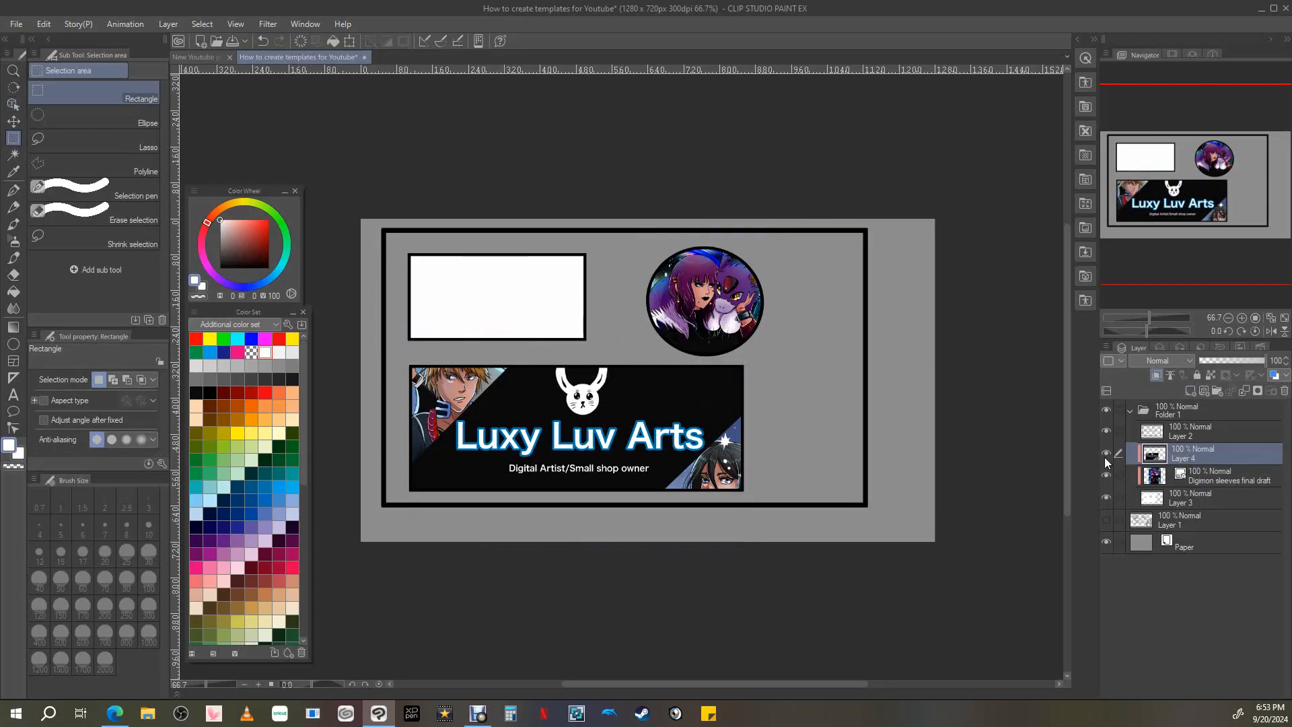
Import the "Why art commissions are hard" image from the Youtube thumbnails folder directly above Layer 3.
left_click(1148, 504)
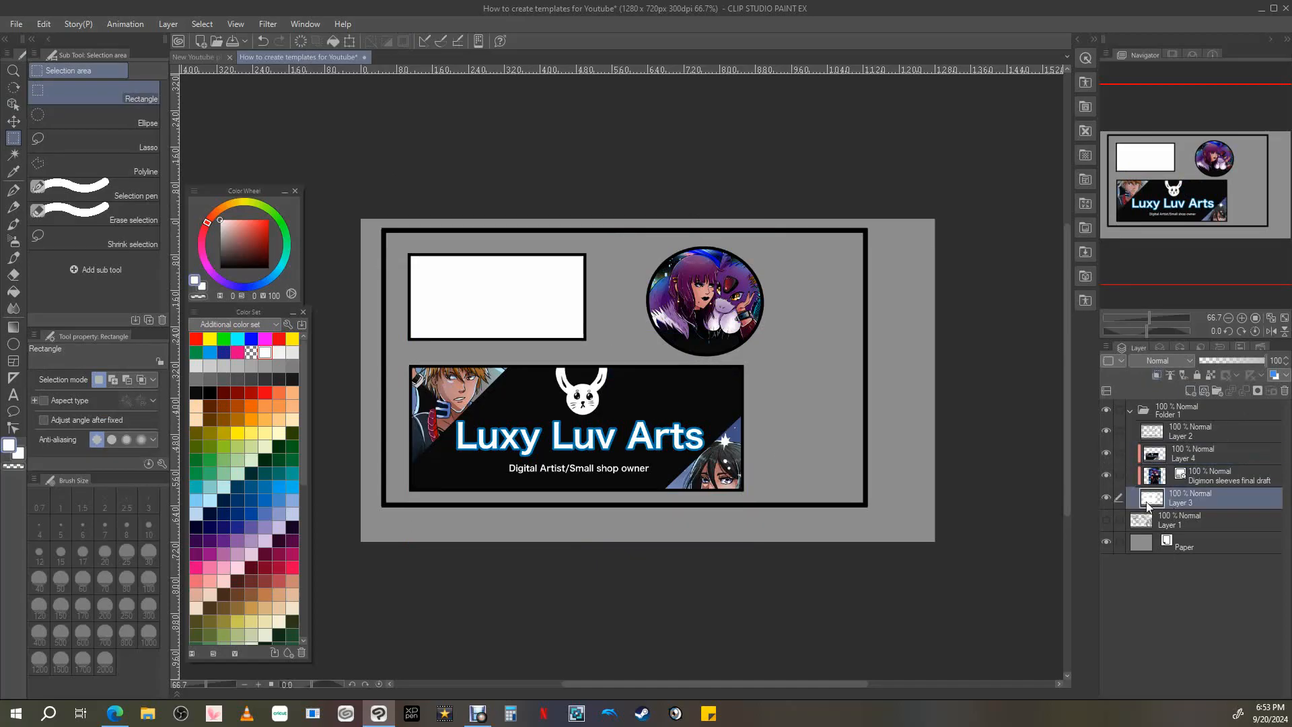
left_click(1242, 318)
left_click(1242, 318)
mouse_move(471, 269)
left_mouse_down()
mouse_move(680, 391)
mouse_move(734, 383)
left_mouse_up()
left_click(13, 207)
left_click(1229, 317)
left_click(1228, 318)
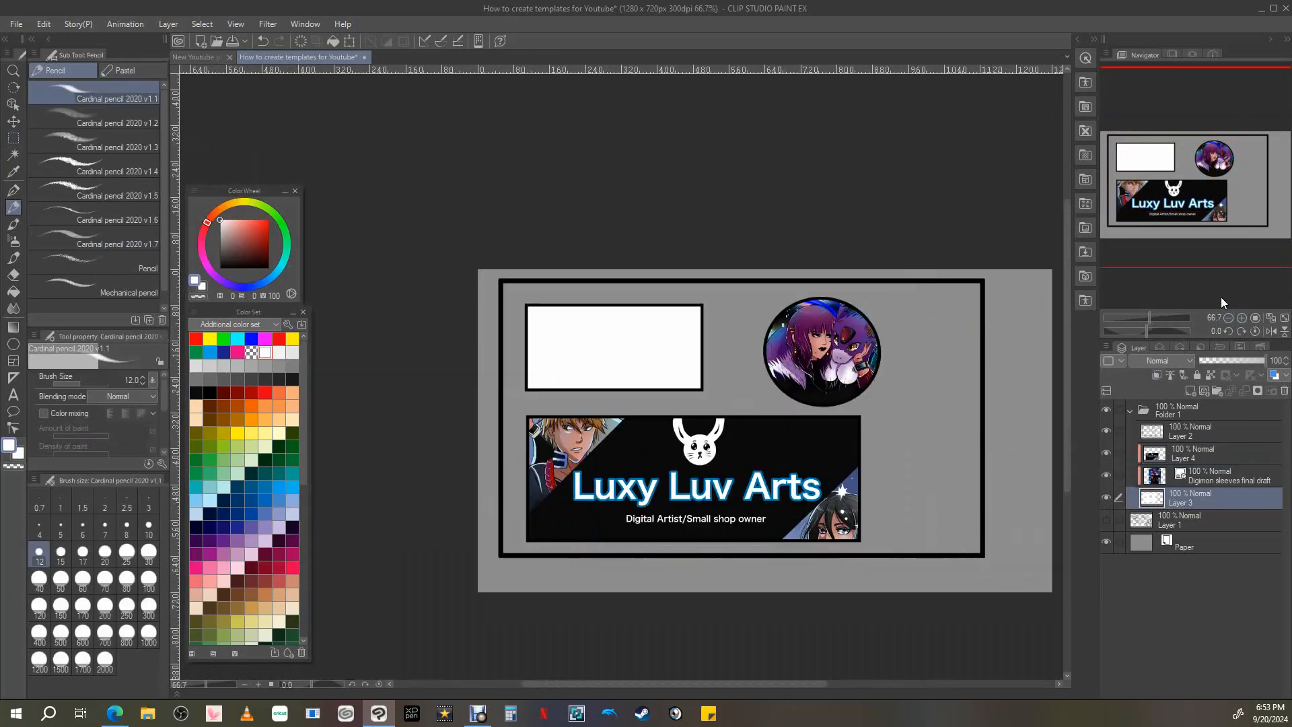
left_click_drag(741, 337, 676, 329)
left_click(16, 24)
mouse_move(163, 283)
left_click(370, 317)
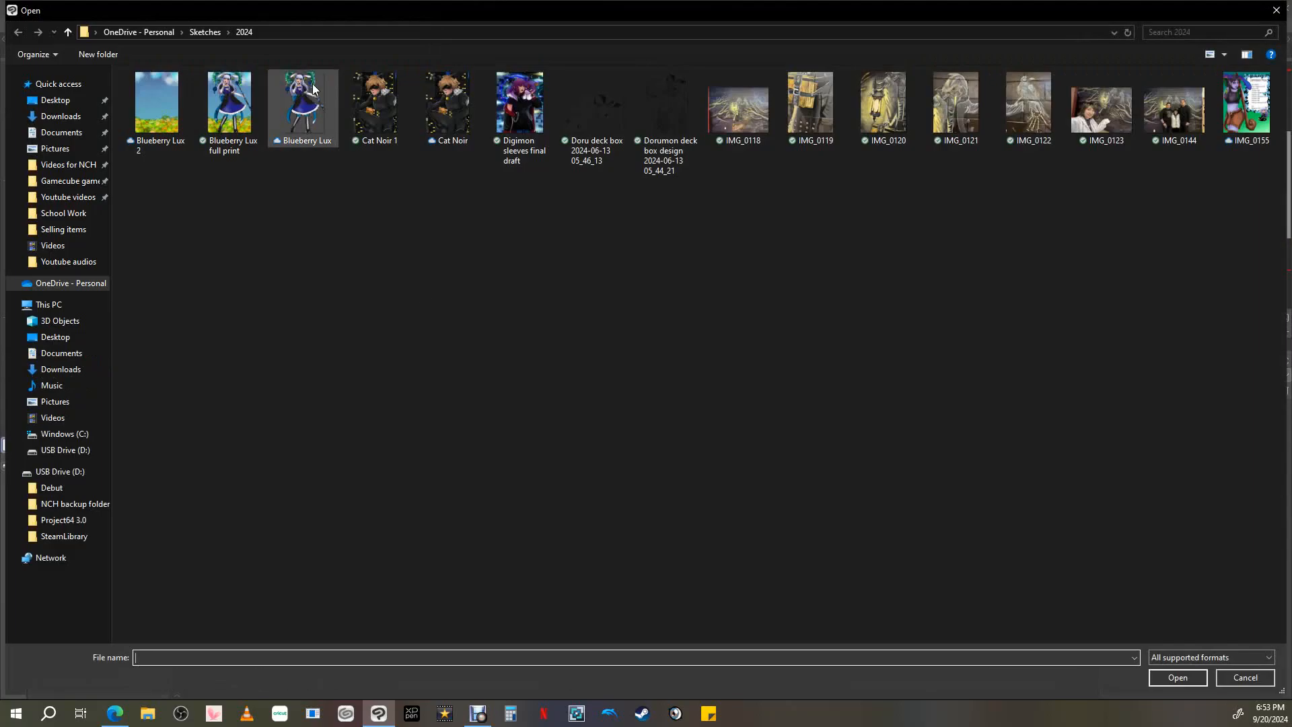
left_click(156, 33)
double_click(179, 447)
double_click(521, 108)
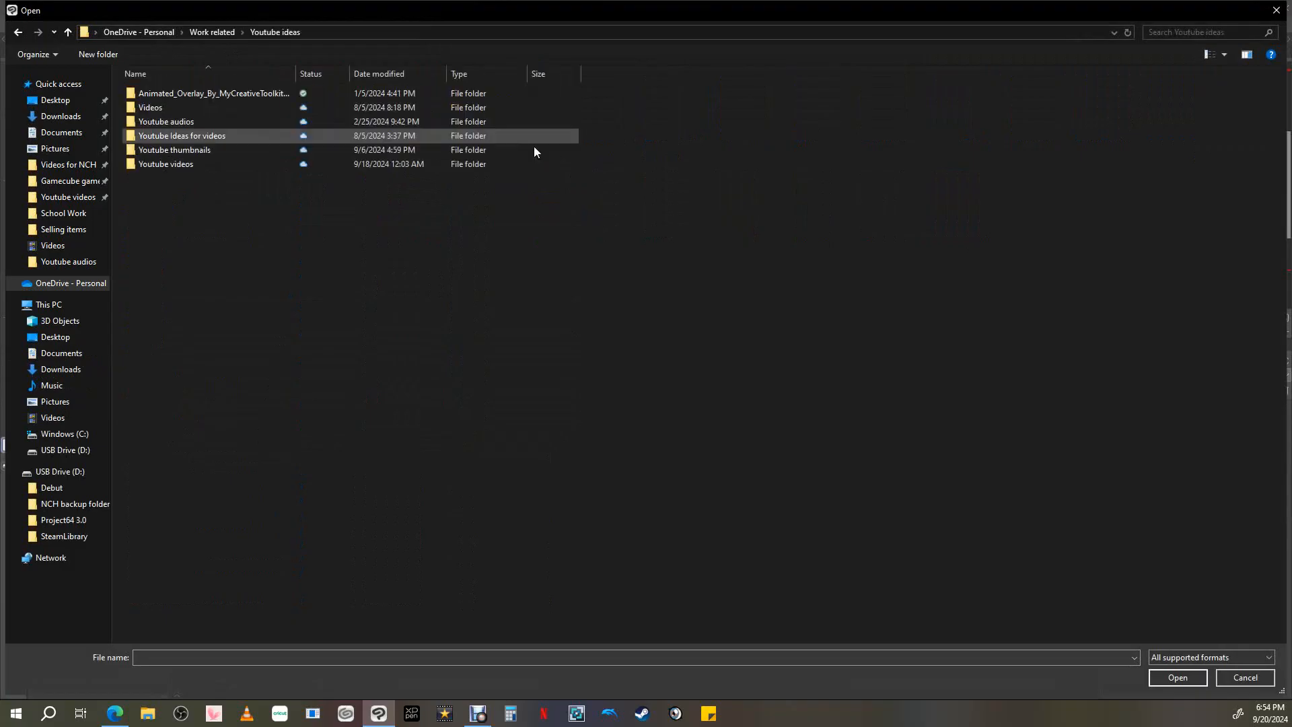
double_click(534, 147)
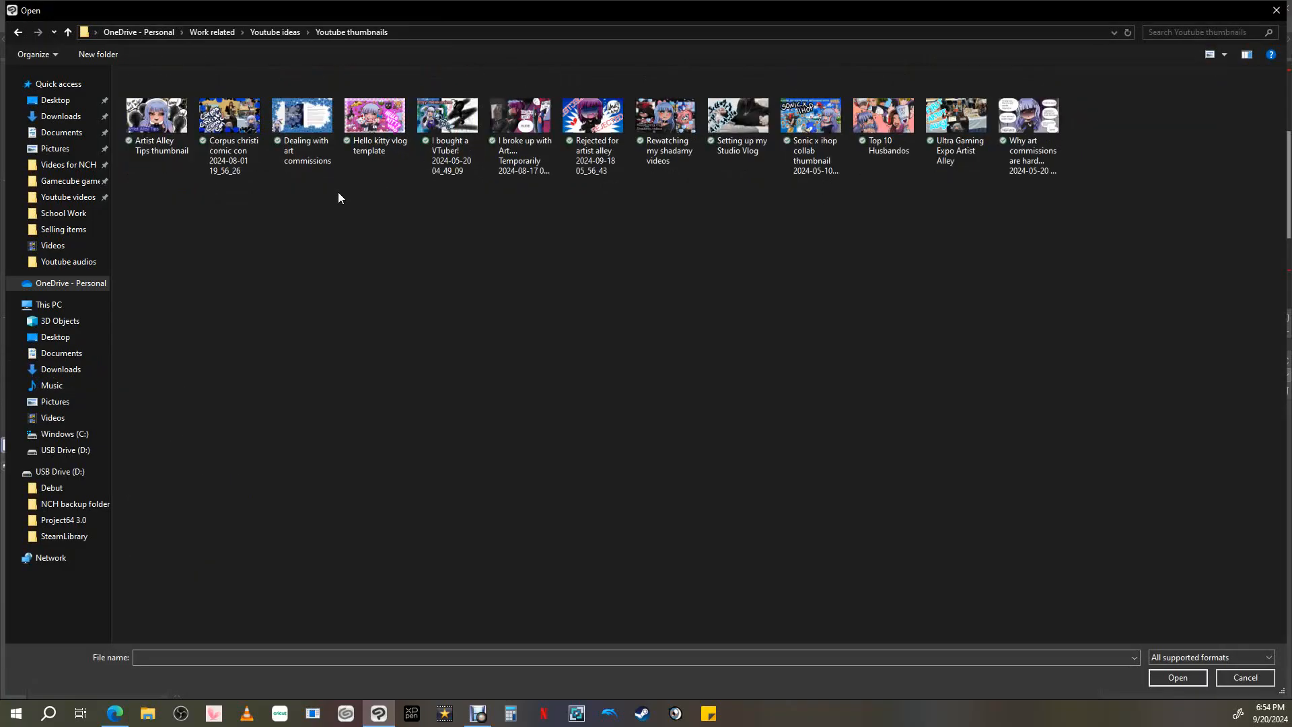
double_click(1027, 122)
Scale and position the imported thumbnail image so it fills the framed video rectangle.
left_click_drag(987, 262, 593, 483)
left_click_drag(577, 486, 623, 295)
left_click_drag(640, 292, 615, 304)
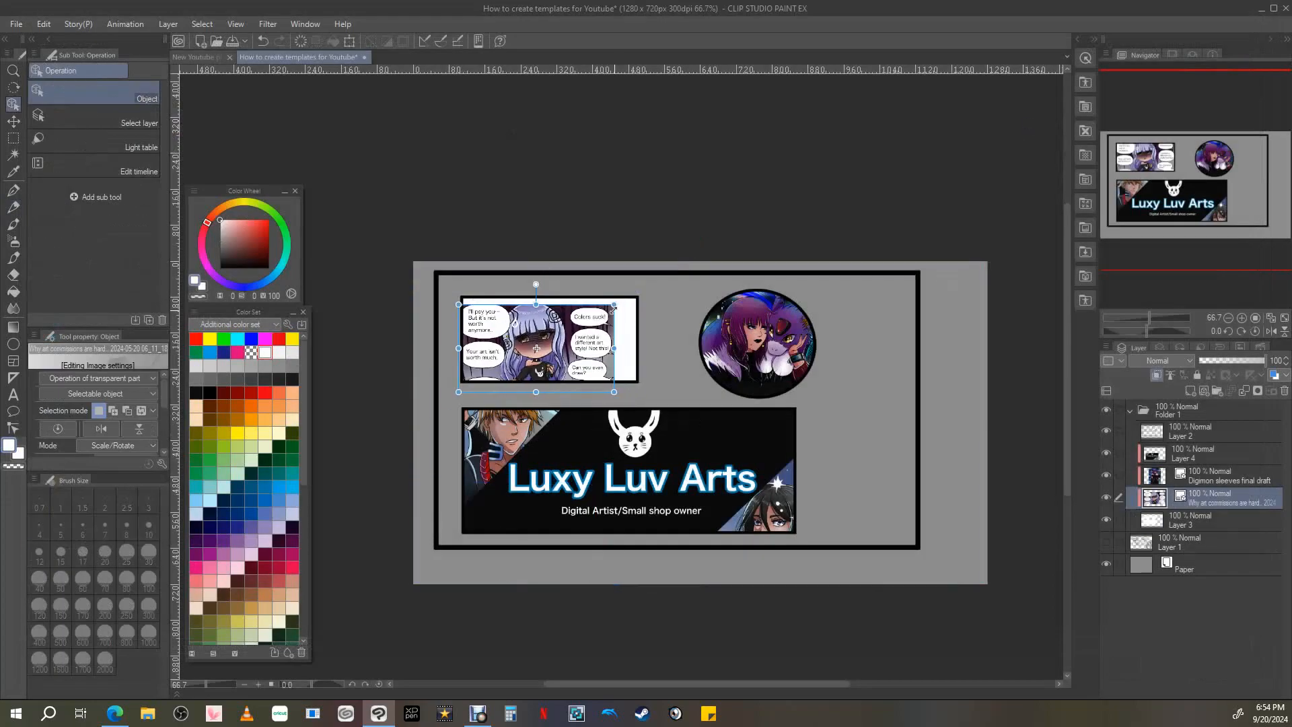
left_click_drag(589, 346, 592, 340)
mouse_move(617, 384)
left_mouse_down()
mouse_move(644, 400)
mouse_move(615, 363)
left_mouse_up()
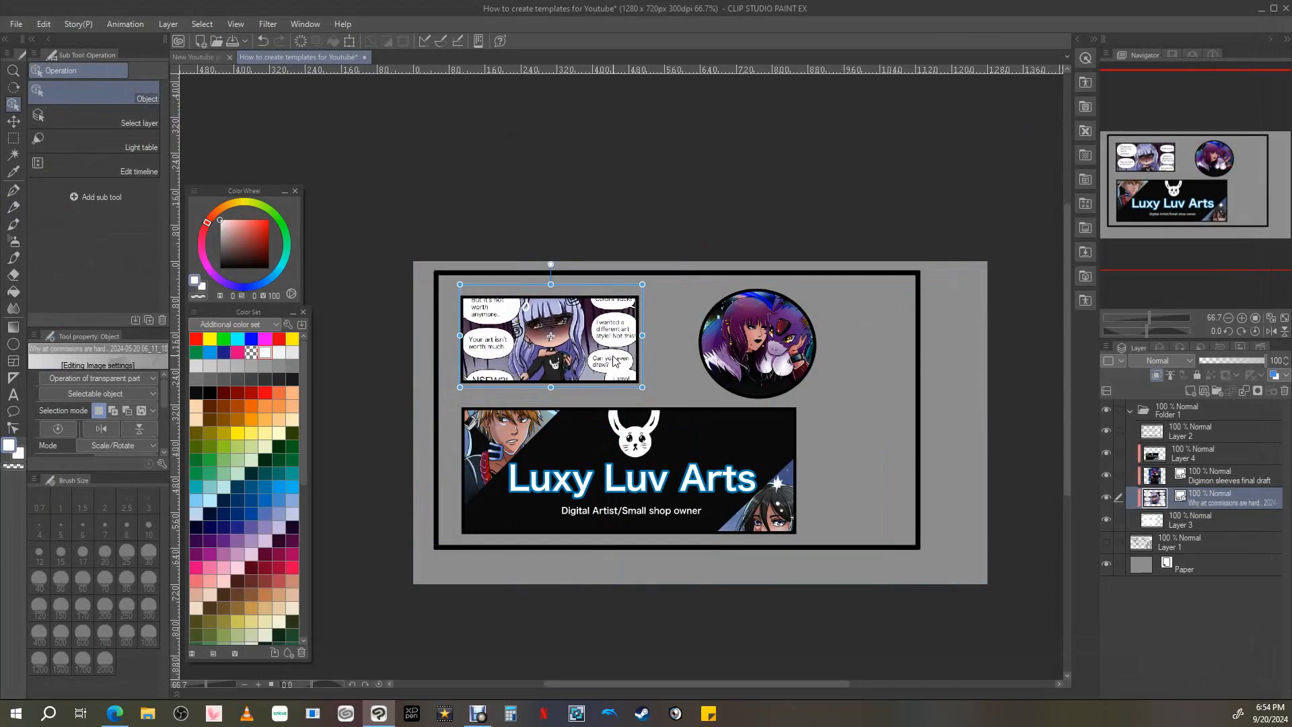
Collapse Folder 1, show the sketch on Layer 1 and erase its loose layout guide lines around the frames.
left_click(1186, 520)
left_click(1256, 317)
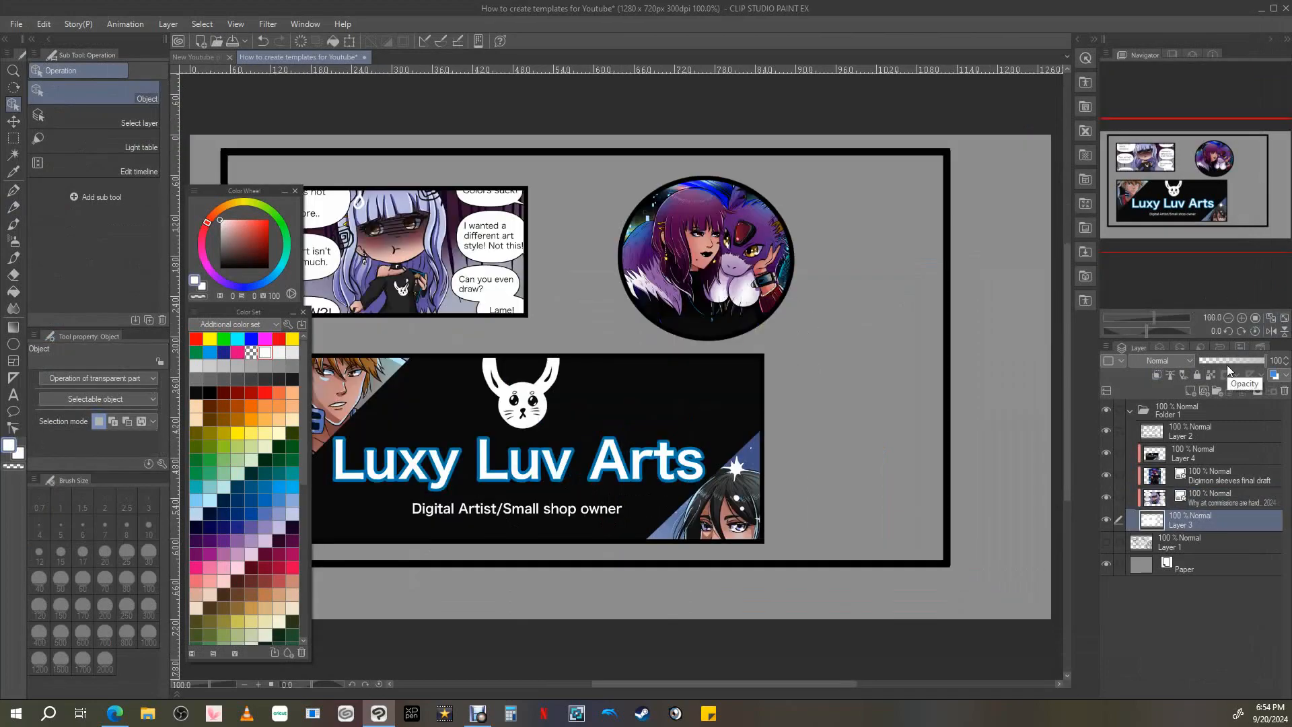
left_click(1228, 318)
left_click(1130, 410)
left_click(1106, 432)
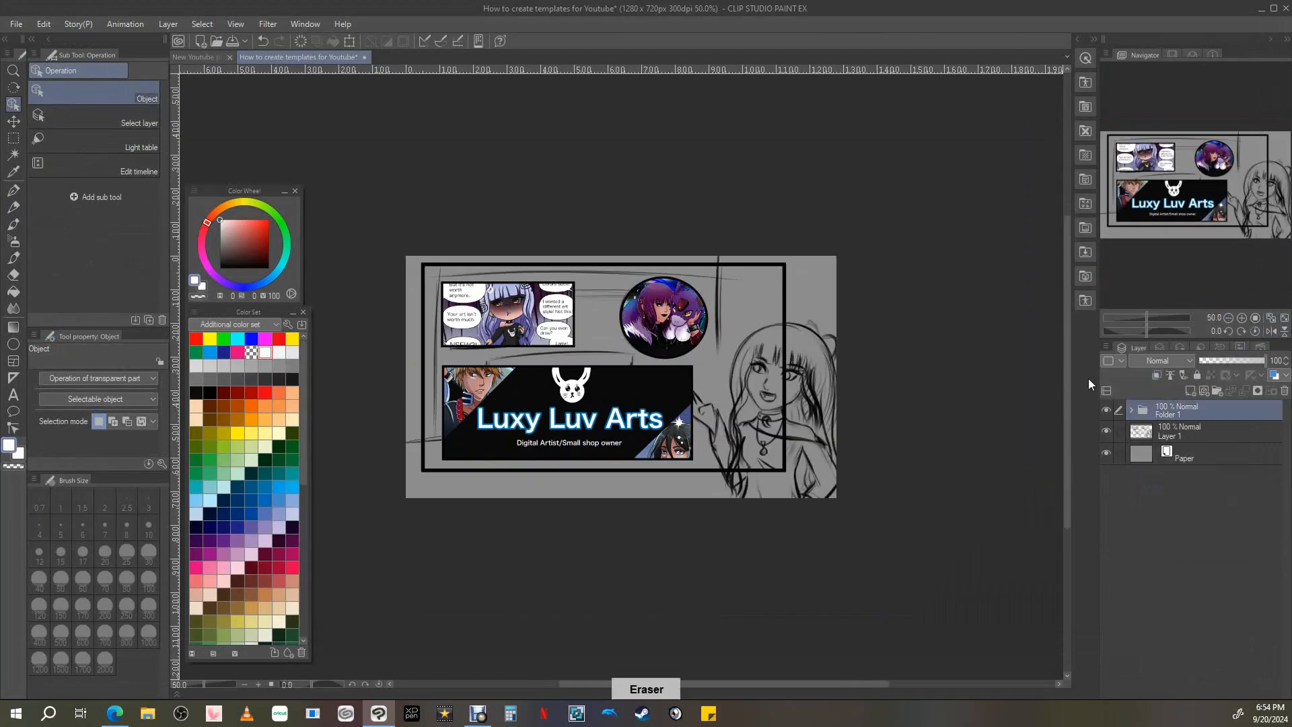
left_click(1185, 432)
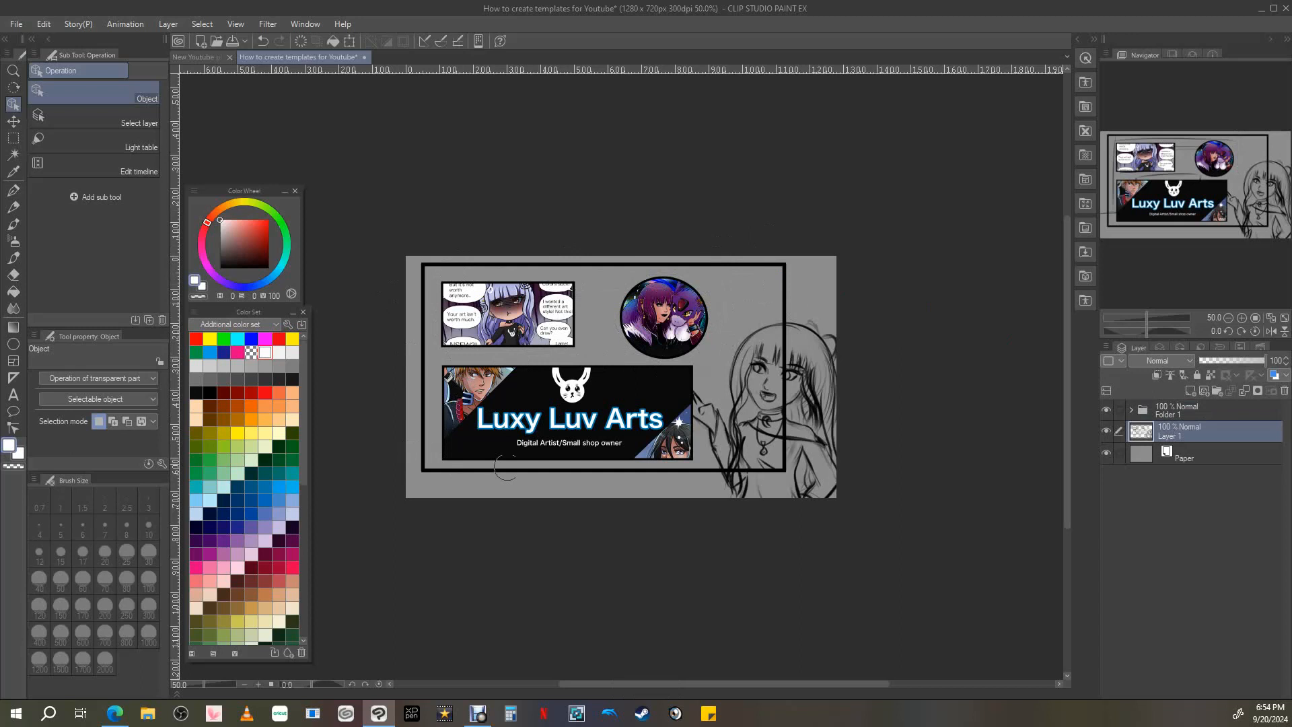
Flip the canvas view horizontally, hide Folder 1 and erase the leftover layout marks and profile lettering from Layer 1.
left_click(1271, 331)
left_click(1256, 317)
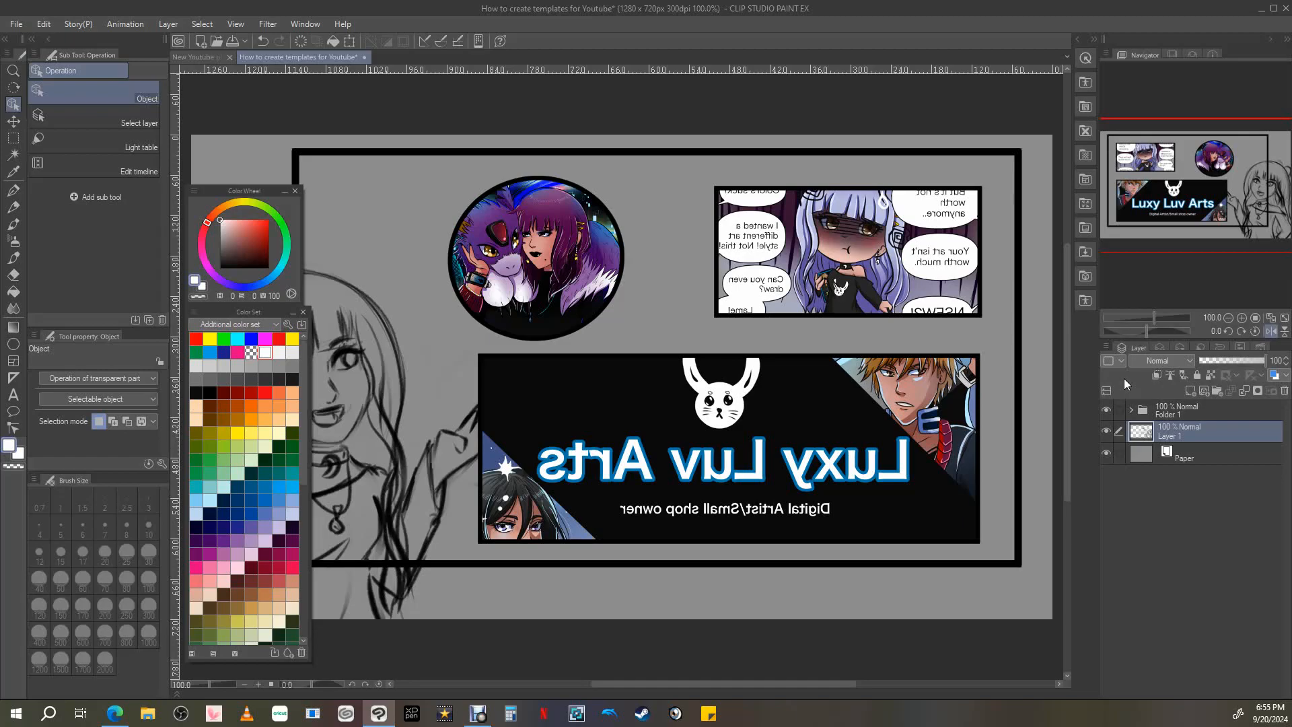
left_click_drag(1205, 222, 1223, 222)
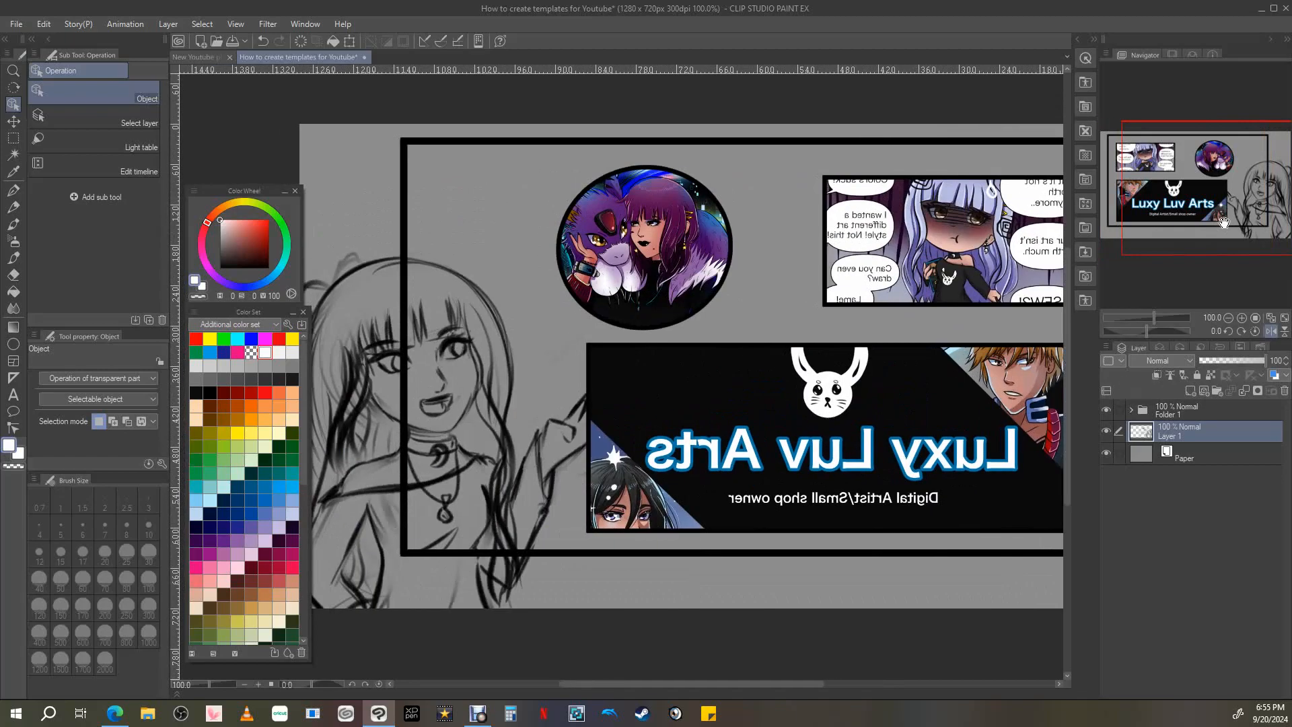
left_click(1107, 410)
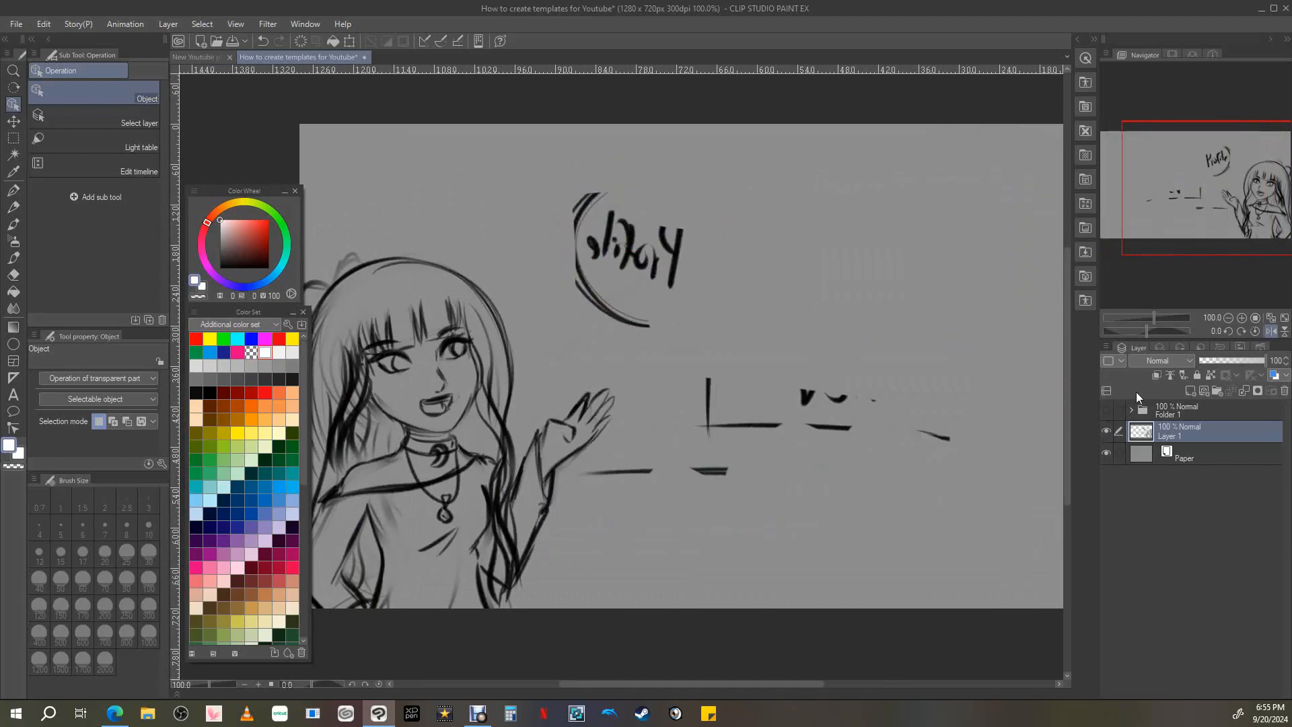
key("e")
mouse_move(818, 438)
left_mouse_down()
mouse_move(968, 436)
mouse_move(640, 474)
mouse_move(709, 241)
mouse_move(593, 189)
left_mouse_up()
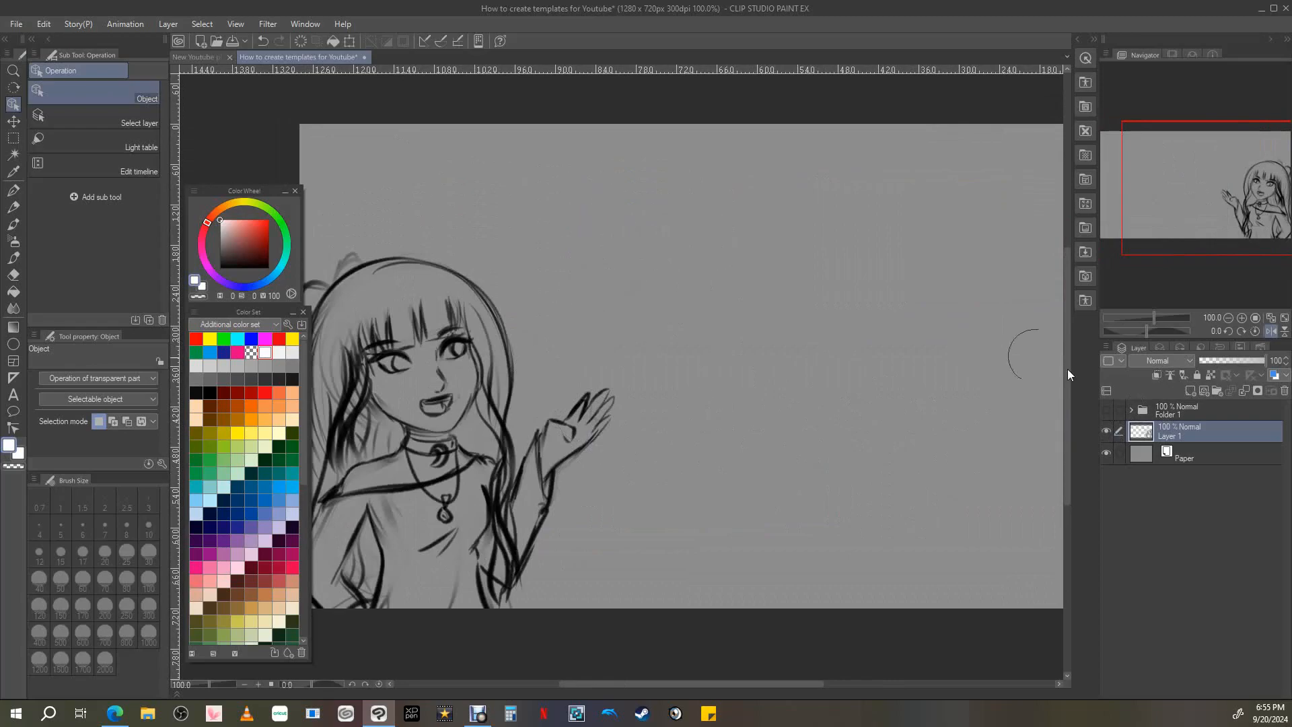
Erase the character's raised hand and redraw it in black holding a wand with the Cardinal pencil 2020 v1.1.
left_click_drag(592, 412, 608, 441)
left_click(9, 211)
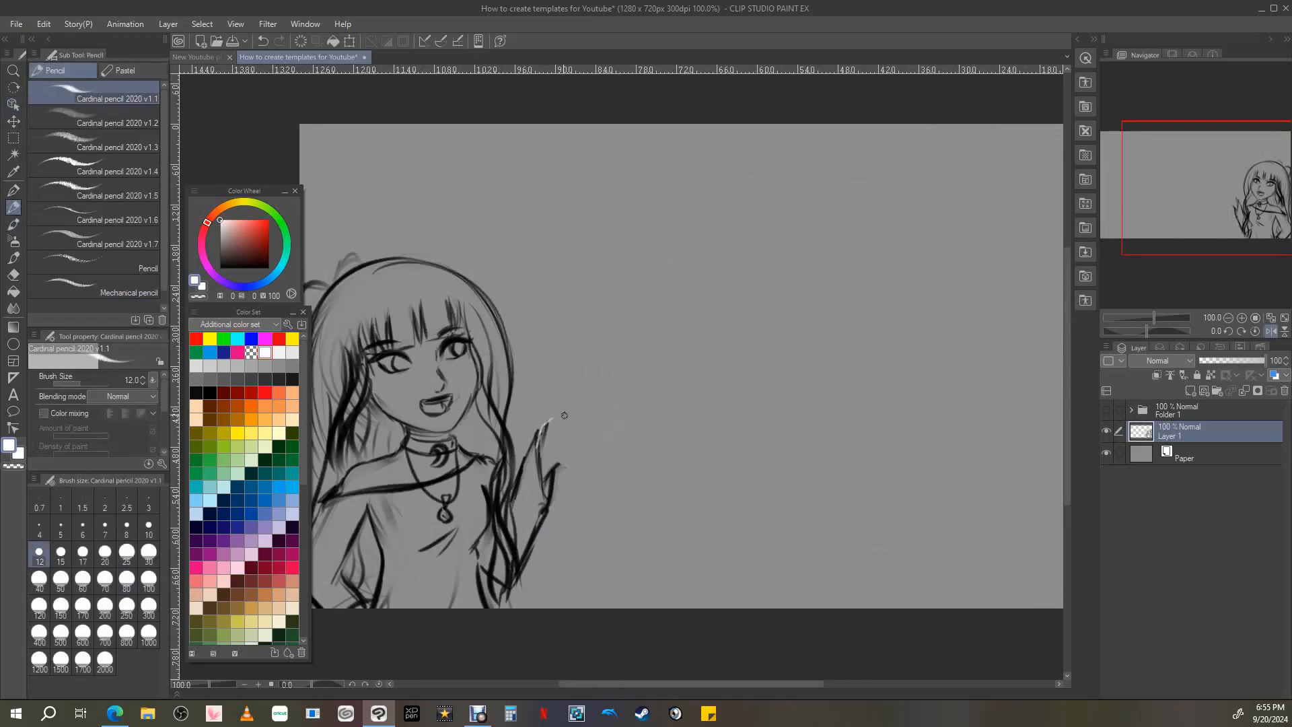
key("x")
left_click(1271, 330)
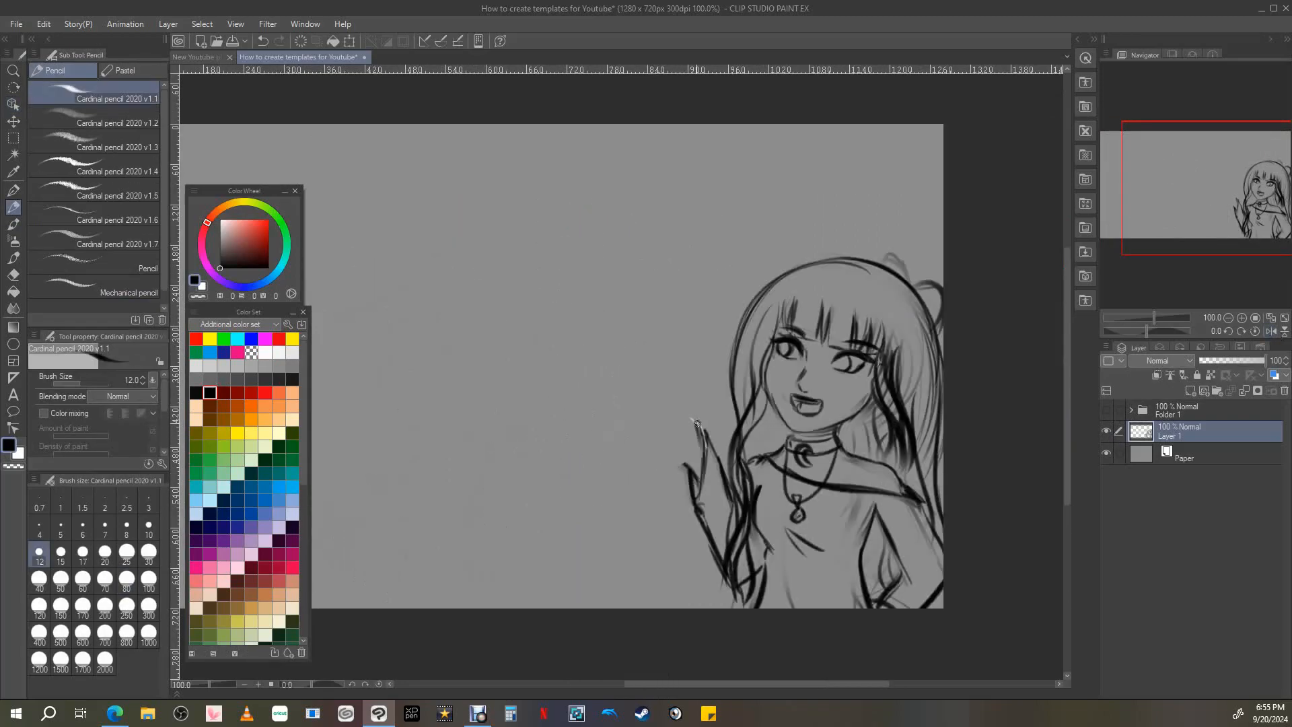
key("e")
left_click_drag(669, 374, 676, 384)
key("p")
key("e")
key("p")
left_click_drag(660, 369, 670, 398)
left_click_drag(616, 330, 661, 406)
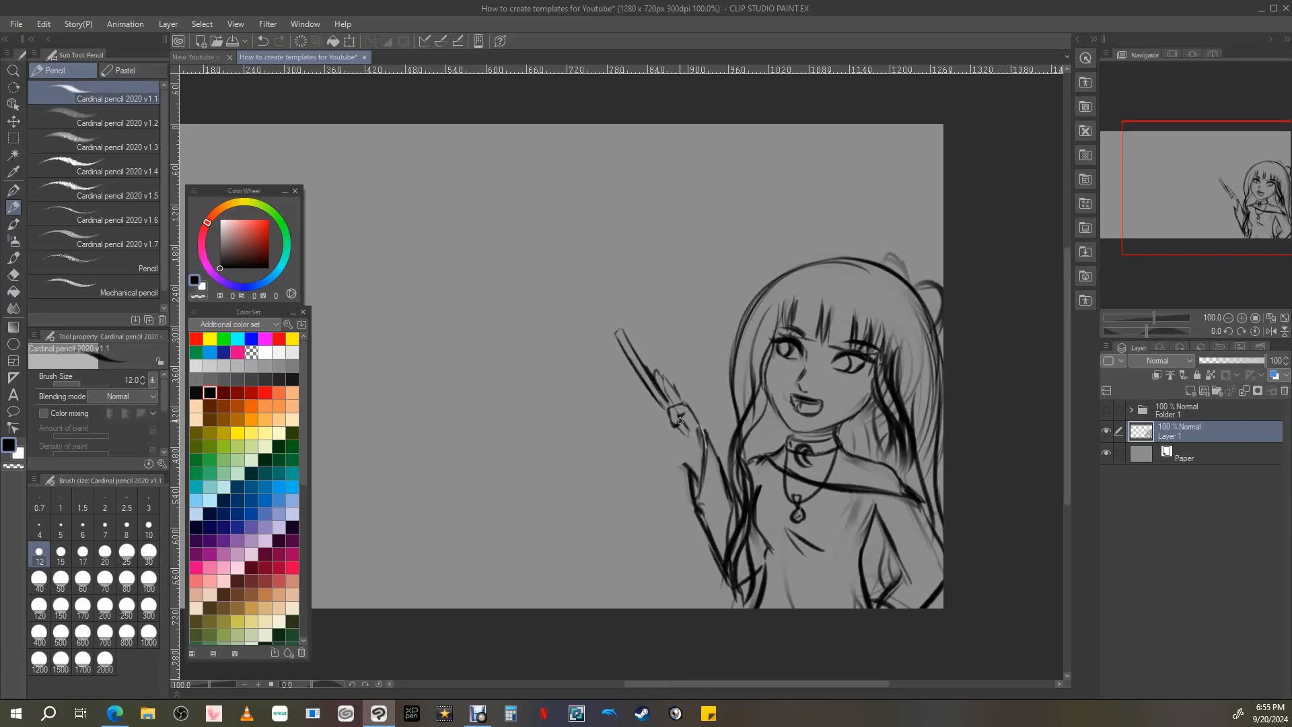
Mirror the view and sketch a round head on the tip of the wand, undoing the unwanted strokes.
left_click(1271, 330)
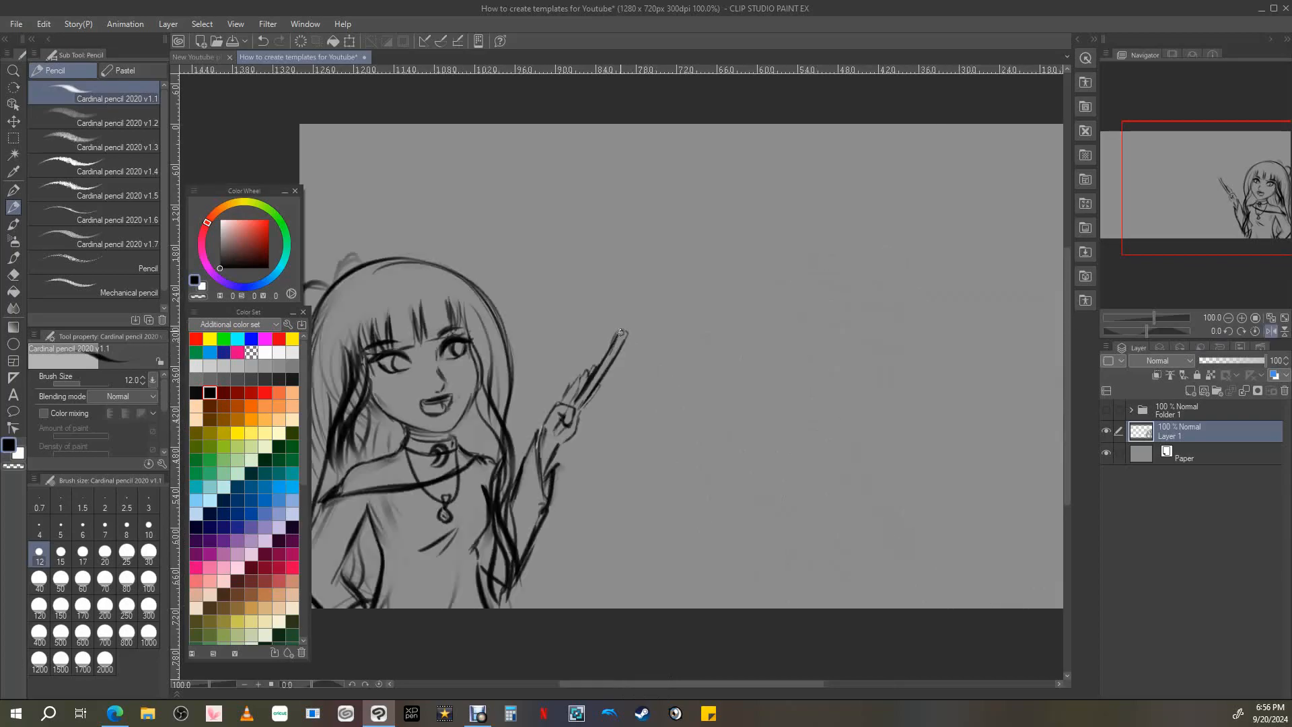
mouse_move(630, 342)
left_mouse_down()
mouse_move(612, 311)
mouse_move(627, 332)
left_mouse_up()
key("ctrl+z")
key("ctrl+z")
left_click_drag(641, 332, 632, 328)
Show Folder 1, move sketch Layer 1 above it and lower the sketch's opacity to 20%.
left_click(1284, 317)
left_click(1107, 411)
left_click_drag(1191, 431, 1193, 403)
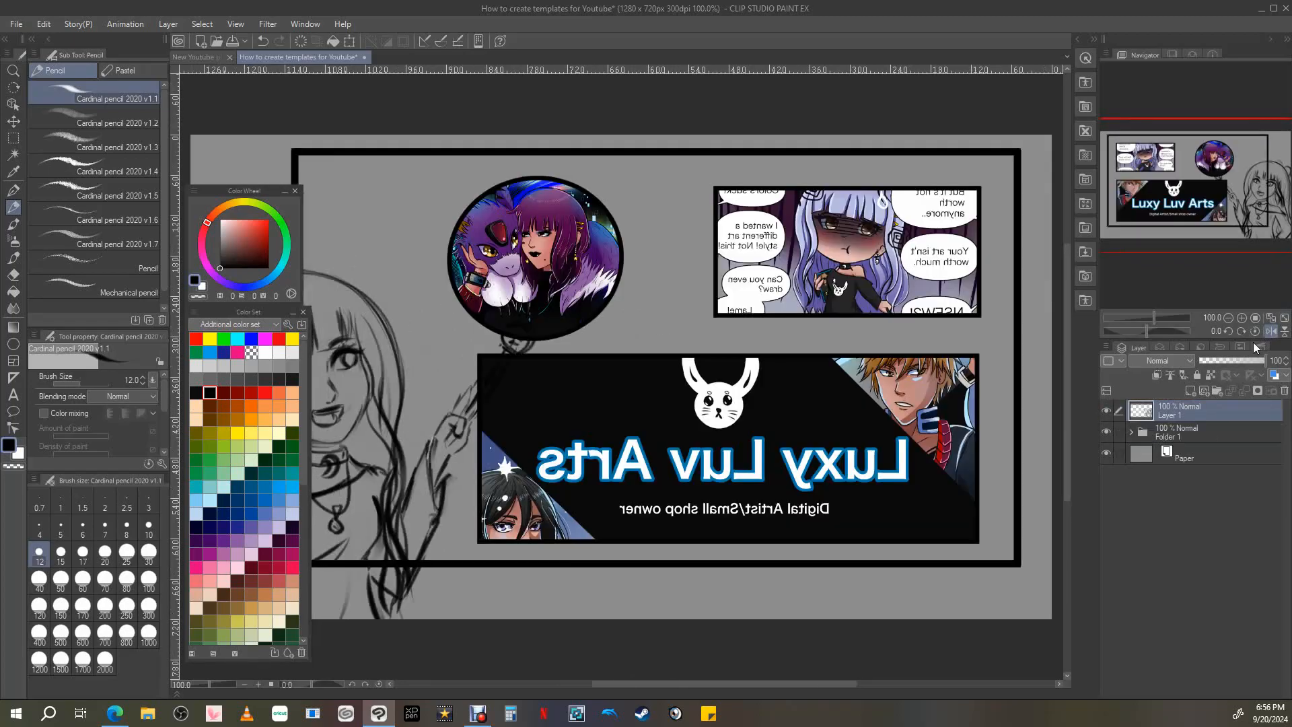
left_click(1228, 317)
left_click(1228, 318)
left_click_drag(1189, 213, 1222, 205)
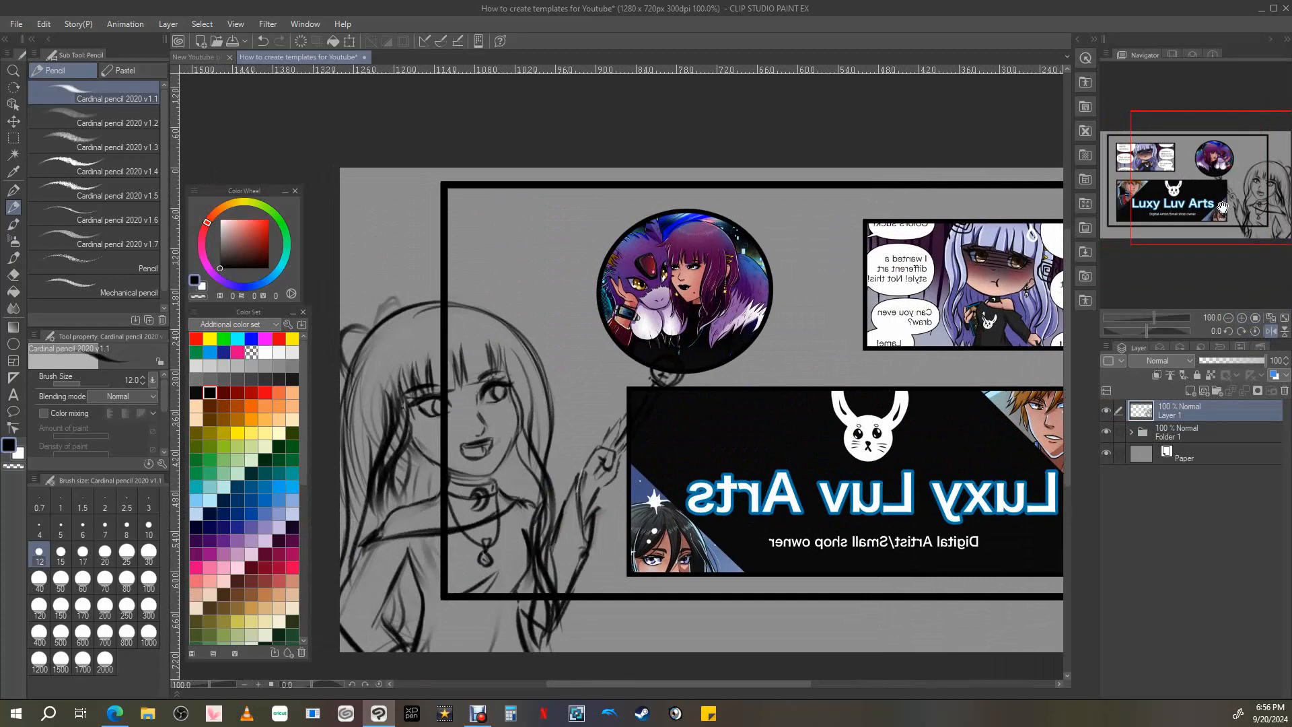
left_click(1213, 361)
Create a new folder above Layer 1 and add three new layers inside it.
left_click(1217, 391)
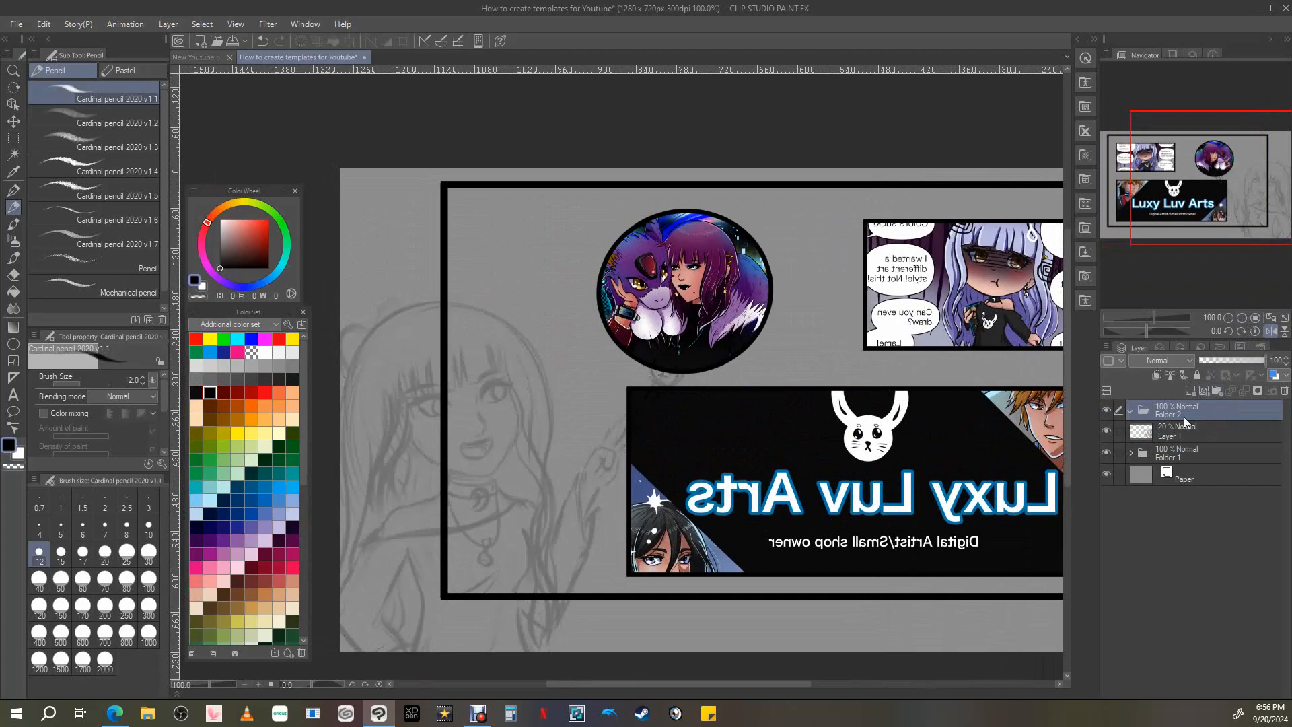
left_click(1191, 391)
left_click(1191, 391)
left_click(1191, 391)
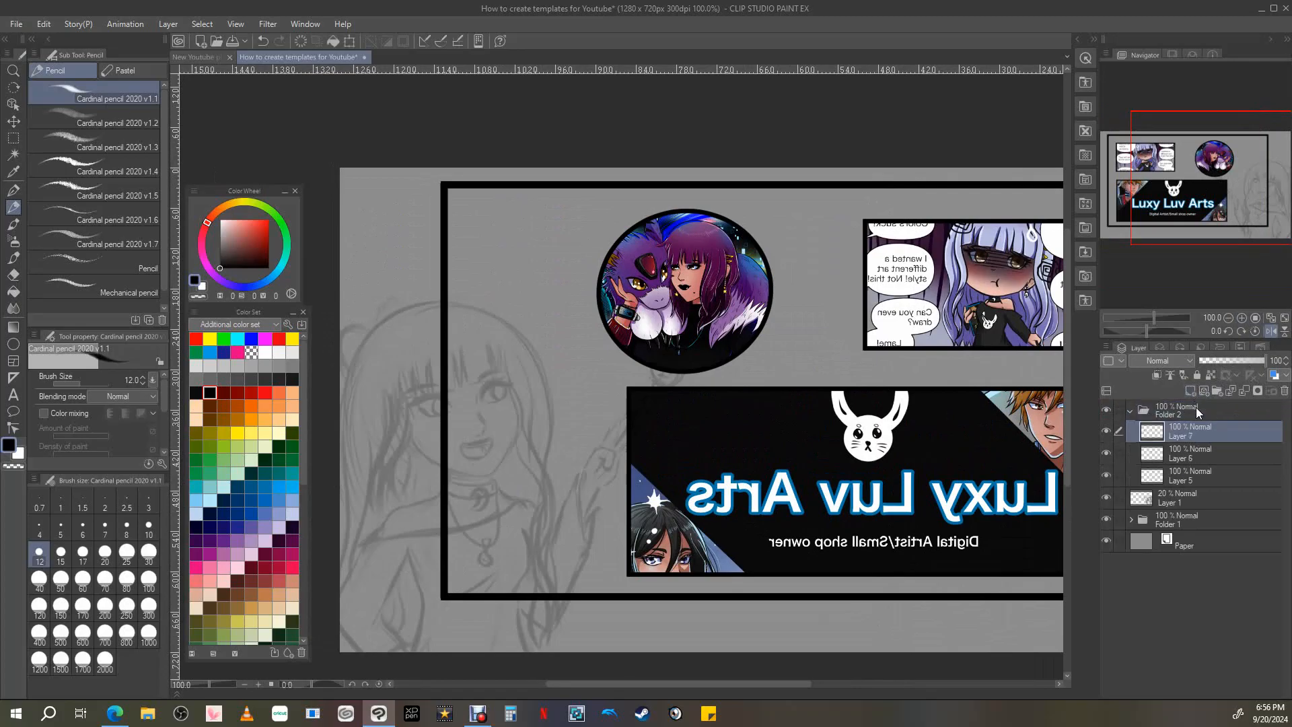
Ink the bangs and wavy side strand nearest the canvas edge on Layer 7 with the G-pen at size 12.
left_click(13, 191)
left_click(39, 553)
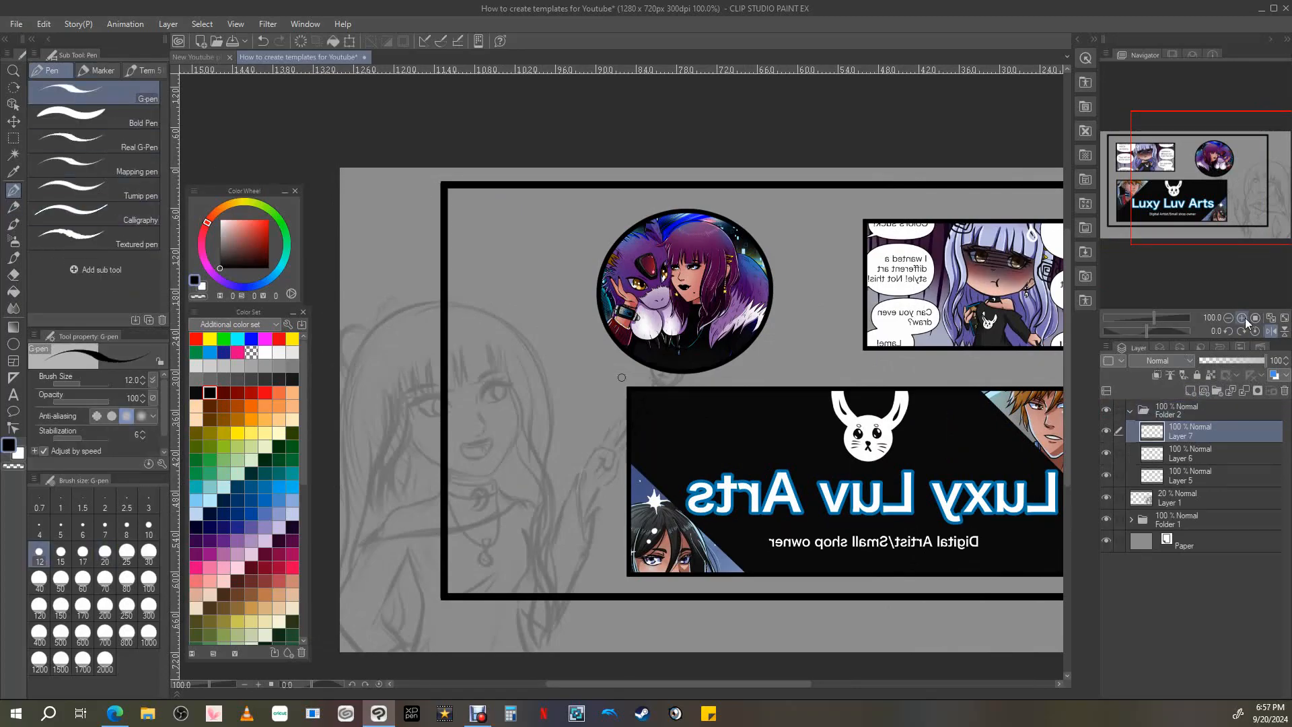
scroll(379, 418, "up", 3)
left_click_drag(542, 292, 529, 374)
key("ctrl+z")
left_click_drag(544, 291, 517, 373)
mouse_move(480, 315)
left_mouse_down()
mouse_move(502, 374)
mouse_move(487, 377)
left_mouse_up()
mouse_move(450, 316)
left_mouse_down()
mouse_move(426, 342)
mouse_move(439, 392)
mouse_move(394, 593)
left_mouse_up()
mouse_move(422, 512)
left_mouse_down()
mouse_move(394, 592)
mouse_move(413, 599)
mouse_move(399, 601)
mouse_move(394, 630)
left_mouse_up()
Ink the first half of the jawline and the remaining bangs across the forehead.
left_click_drag(442, 460, 555, 539)
left_click_drag(596, 290, 554, 367)
left_click_drag(546, 296, 557, 368)
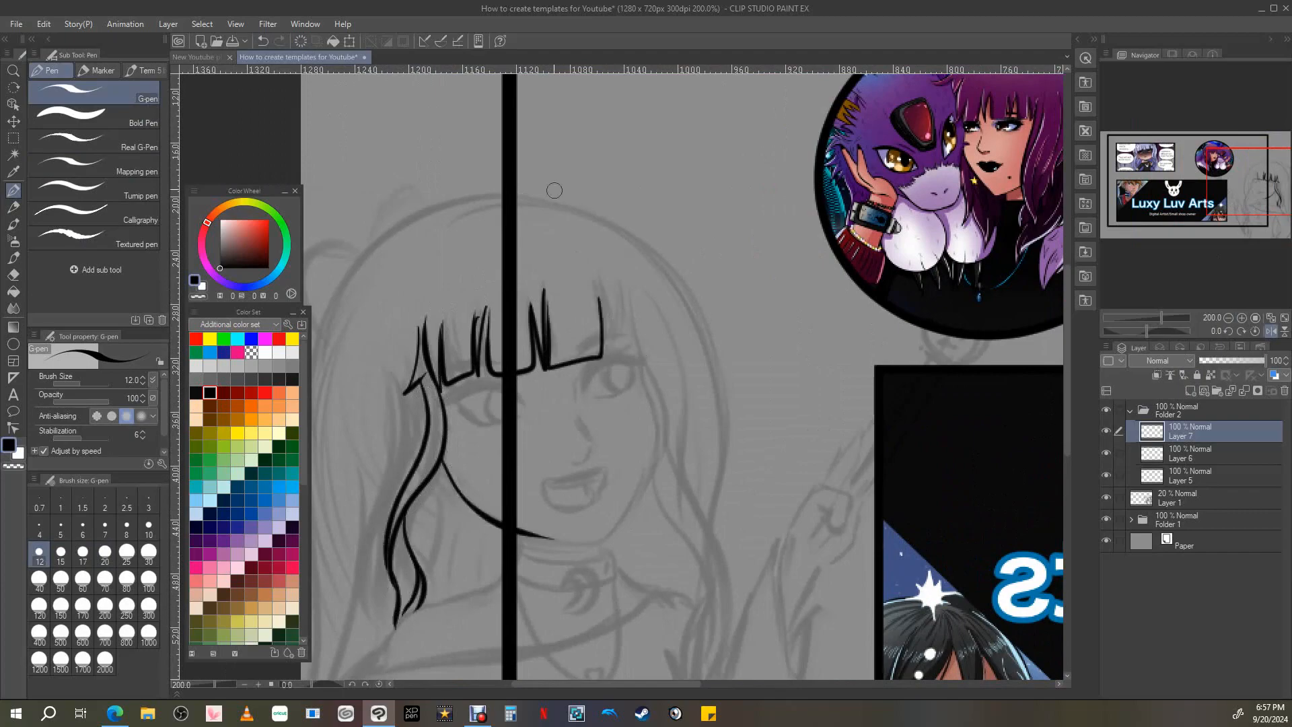
key("ctrl+z")
key("ctrl+z")
mouse_move(596, 288)
left_mouse_down()
mouse_move(597, 318)
mouse_move(553, 364)
left_mouse_up()
left_click_drag(544, 291, 556, 364)
mouse_move(597, 290)
left_mouse_down()
mouse_move(610, 357)
mouse_move(633, 342)
left_mouse_up()
Ink the face-framing strand on the raised-hand side and complete the jawline down to the chin.
mouse_move(636, 293)
left_mouse_down()
mouse_move(677, 426)
mouse_move(691, 590)
left_mouse_up()
mouse_move(645, 376)
left_mouse_down()
mouse_move(615, 523)
mouse_move(544, 538)
left_mouse_up()
key("ctrl+z")
mouse_move(626, 510)
left_mouse_down()
mouse_move(641, 544)
mouse_move(735, 526)
left_mouse_up()
left_click(1271, 332)
key("ctrl+z")
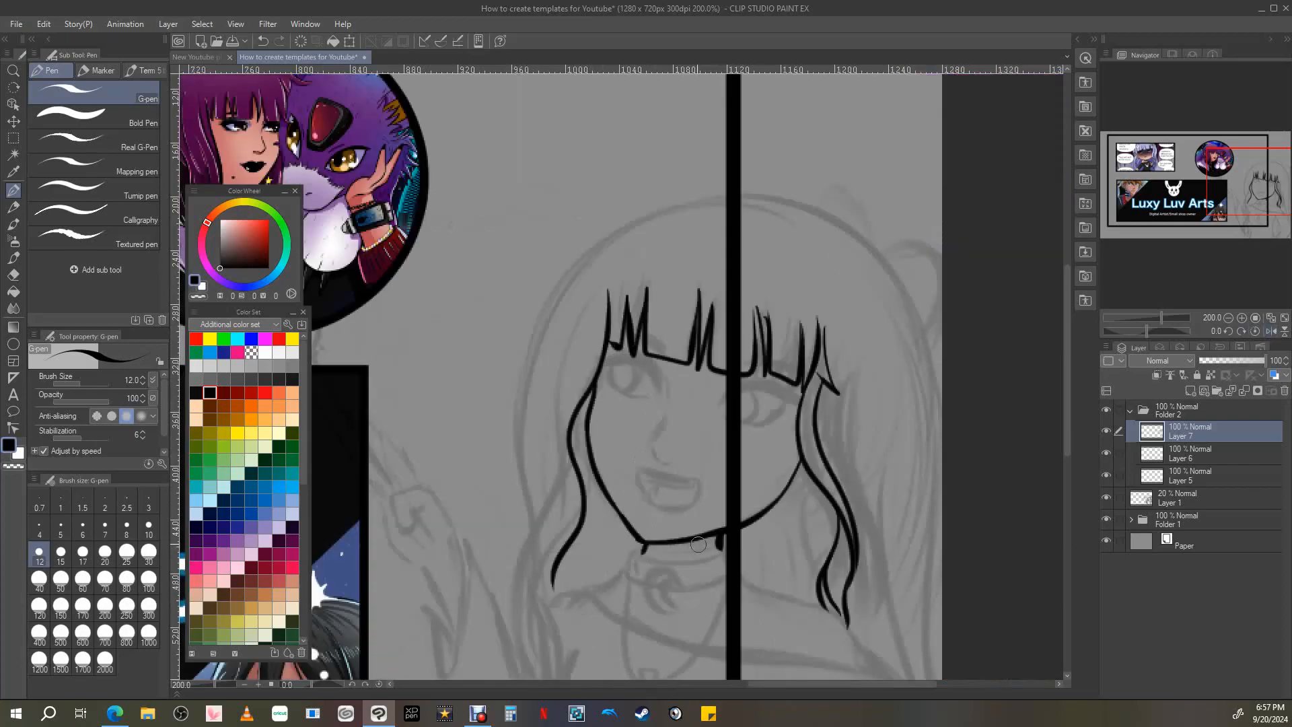
Ink the neck, the crescent-moon choker and the hanging necklace with its teardrop pendant, and hide Folder 1.
left_click_drag(640, 552, 725, 552)
mouse_move(630, 553)
left_mouse_down()
mouse_move(681, 588)
mouse_move(693, 576)
mouse_move(667, 573)
mouse_move(659, 587)
mouse_move(728, 578)
mouse_move(720, 555)
mouse_move(740, 558)
mouse_move(648, 487)
mouse_move(766, 407)
left_mouse_up()
left_click(1110, 499)
left_click(1110, 518)
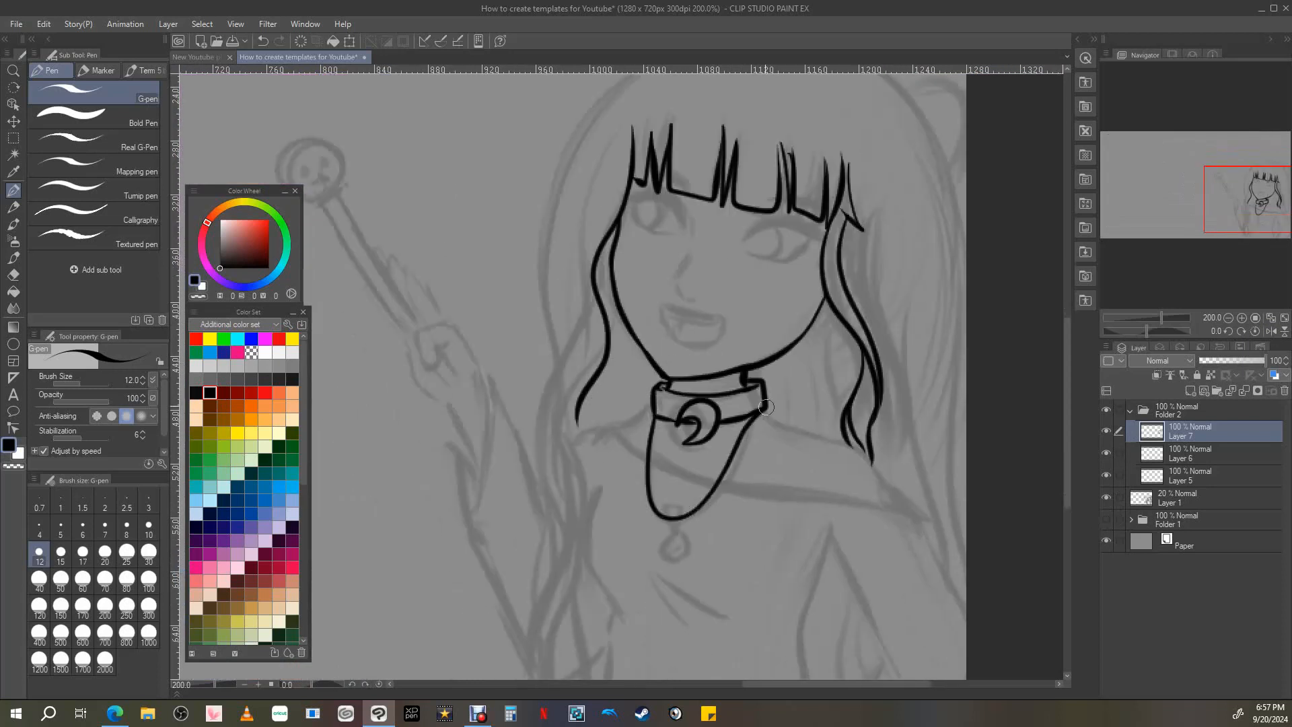
left_click_drag(669, 508, 662, 533)
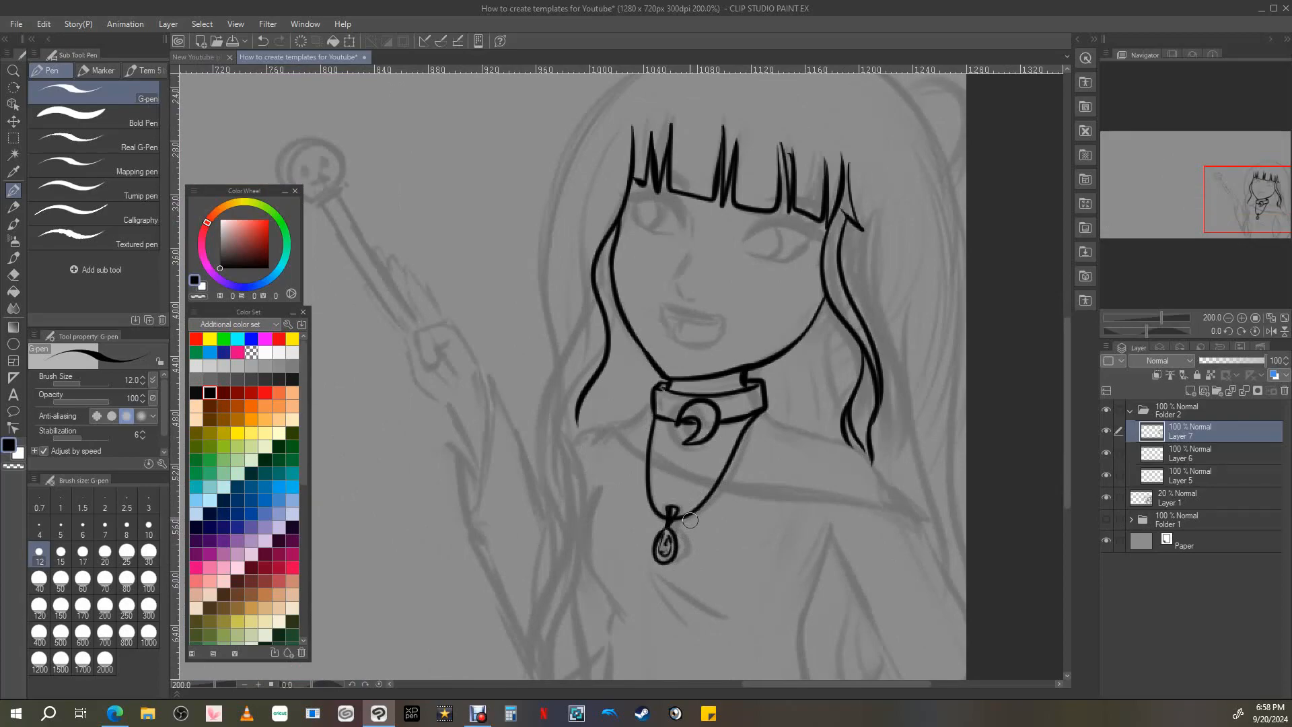
Ink the shoulders and the off-the-shoulder neckline of the top.
mouse_move(675, 420)
left_mouse_down()
mouse_move(630, 428)
mouse_move(627, 441)
mouse_move(925, 517)
mouse_move(881, 478)
left_mouse_up()
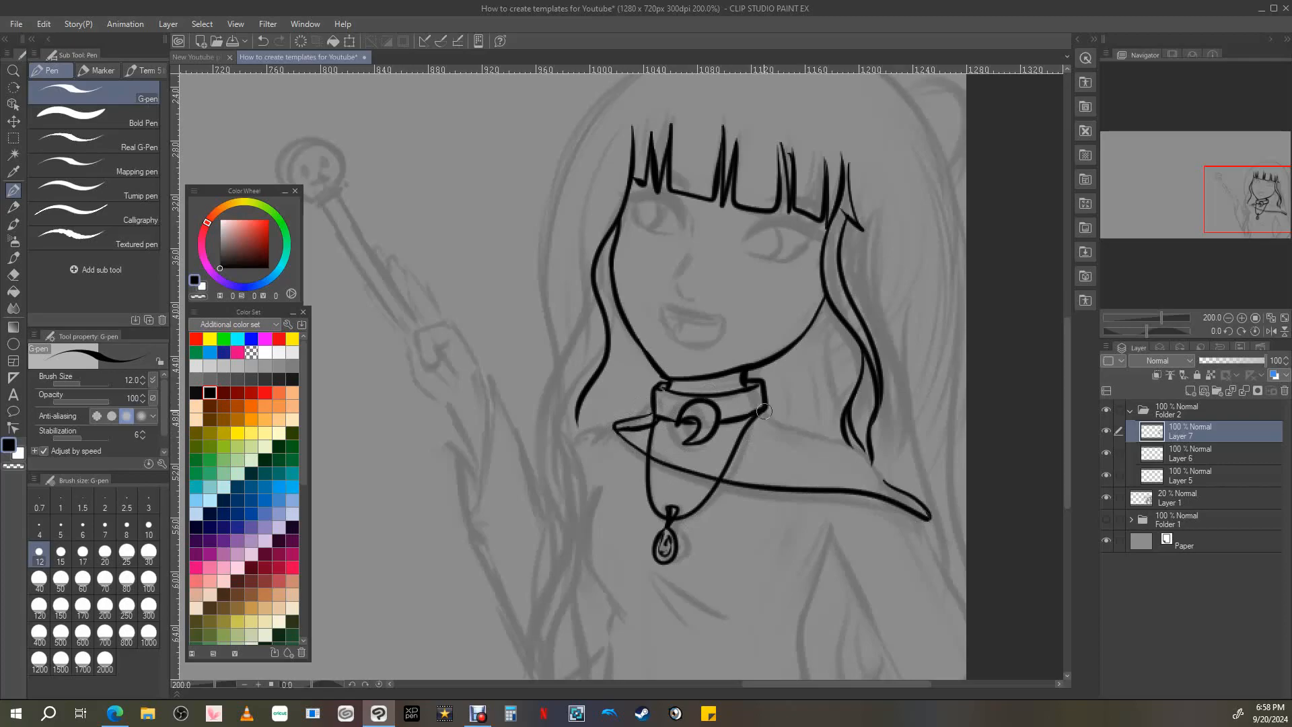
left_click_drag(766, 414, 884, 479)
left_click_drag(610, 423, 573, 440)
Ink the long wavy hair lock that falls over the chest on the raised-hand side.
mouse_move(607, 144)
left_mouse_down()
mouse_move(565, 418)
mouse_move(578, 423)
left_mouse_up()
left_click_drag(583, 360, 548, 671)
left_click_drag(572, 550, 590, 412)
left_click_drag(591, 305, 565, 537)
left_click(263, 41)
left_click_drag(584, 427, 574, 561)
left_click_drag(575, 428, 580, 446)
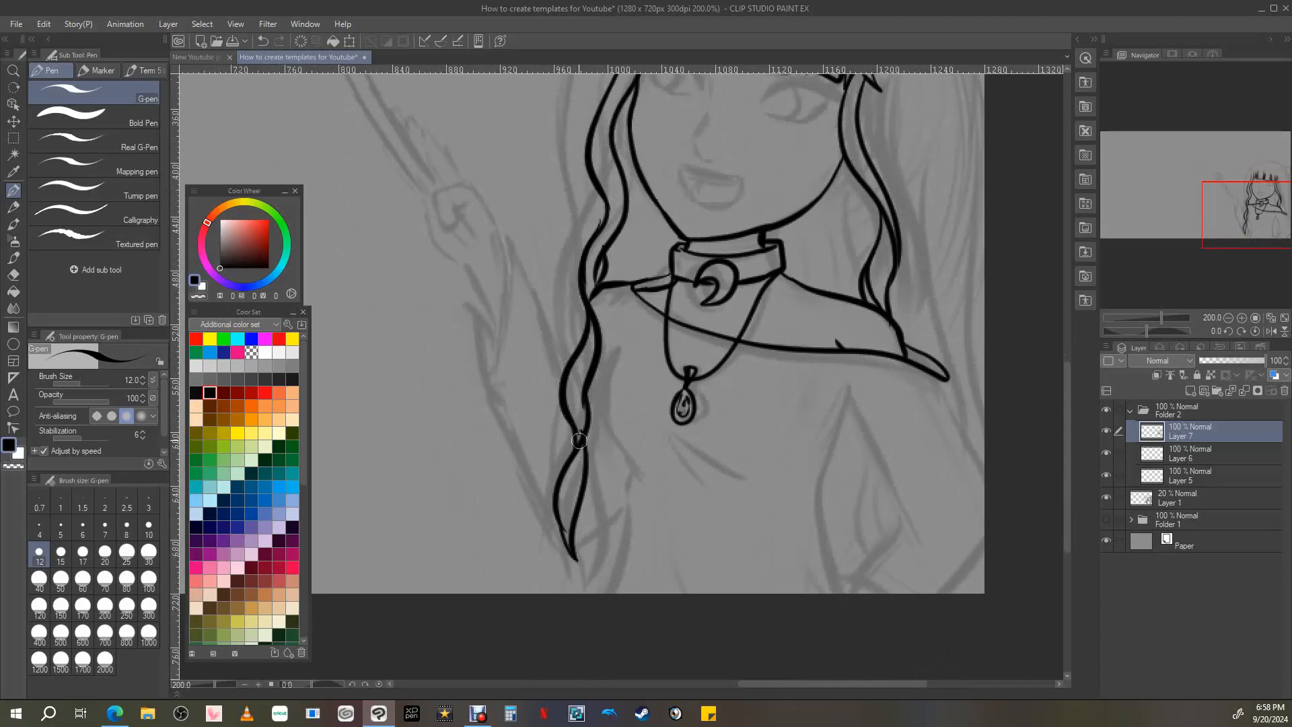
Extend the long wavy hair lock with crossing strands down to the bottom edge of the canvas.
left_click_drag(584, 494, 580, 592)
left_click_drag(579, 592, 571, 555)
key("ctrl+z")
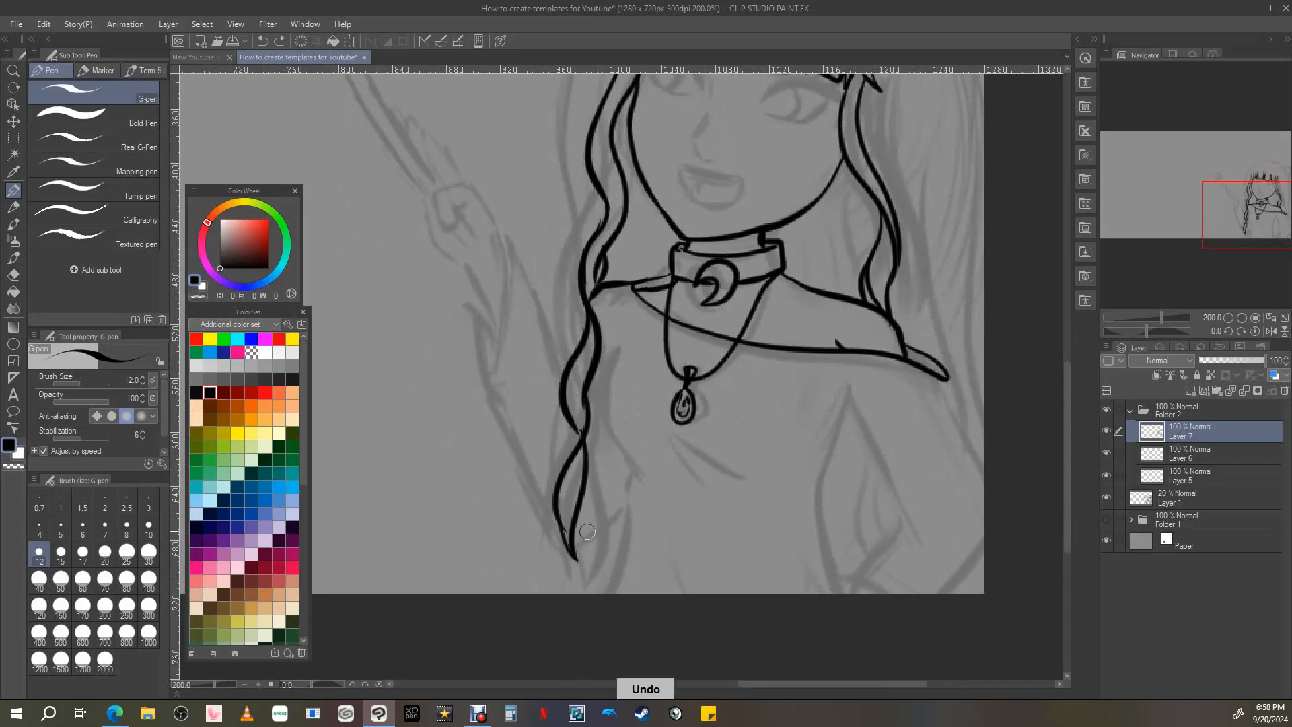
key("ctrl+z")
left_click_drag(583, 495, 592, 592)
left_click_drag(560, 516, 593, 593)
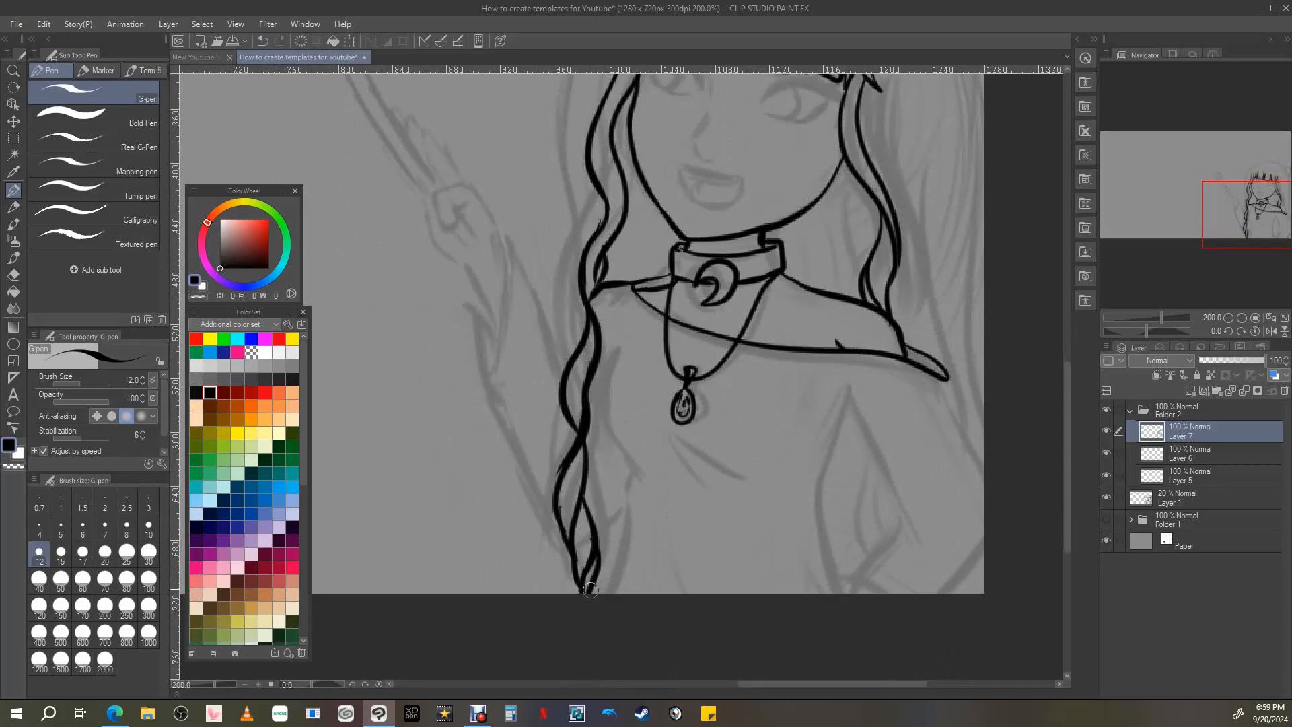
Ink the thick curved outline of the hair over the top of the head.
mouse_move(1211, 207)
left_mouse_down()
mouse_move(1203, 188)
mouse_move(1257, 189)
left_mouse_up()
left_click(1228, 318)
left_click(1241, 317)
left_click_drag(576, 289, 592, 209)
key("ctrl+z")
mouse_move(534, 443)
left_mouse_down()
mouse_move(748, 127)
mouse_move(753, 143)
left_mouse_up()
key("ctrl+z")
left_click_drag(518, 423, 846, 168)
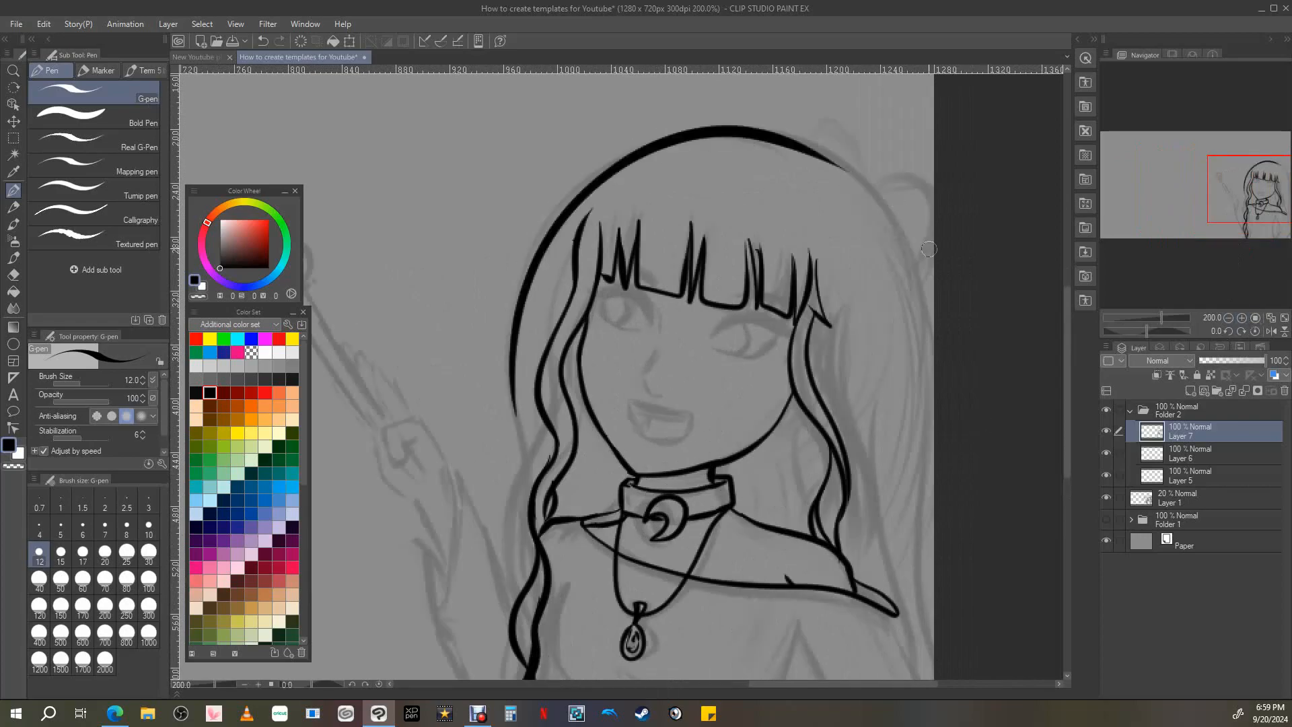
Ink the outer hair contour and inner strands on the raised-hand side, undoing the last unwanted strokes.
left_click_drag(514, 363, 486, 538)
left_click_drag(559, 268, 506, 559)
left_click_drag(592, 421, 569, 515)
mouse_move(606, 458)
left_mouse_down()
mouse_move(597, 515)
mouse_move(607, 495)
left_mouse_up()
key("ctrl+z")
key("ctrl+z")
Mirror the view and ink the short hair strands between the neck and the side lock near the canvas edge.
left_click(1271, 331)
left_click_drag(1252, 191, 1276, 197)
left_click_drag(691, 342, 675, 444)
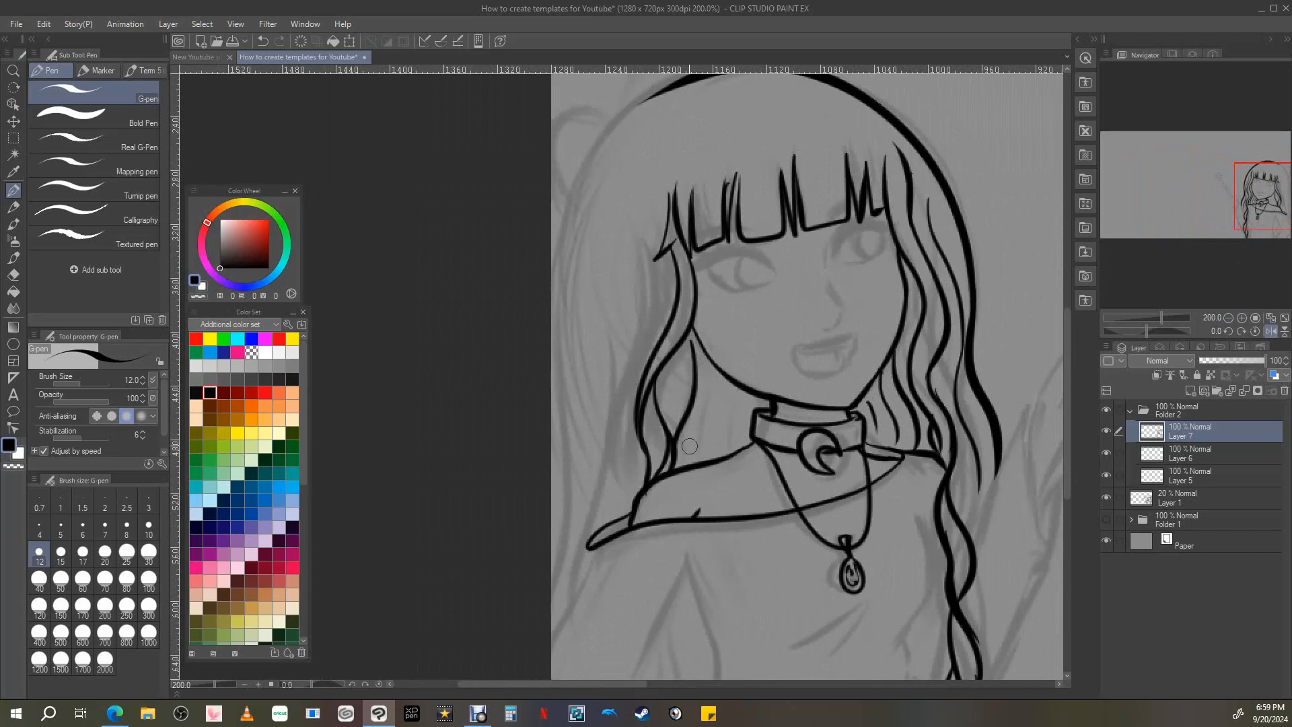
left_click_drag(717, 372, 701, 453)
left_click_drag(746, 393, 730, 450)
key("ctrl+z")
Ink a long hair strand running from beside the bangs down to the shoulder near the canvas edge.
left_click_drag(645, 232, 596, 515)
key("ctrl+z")
key("ctrl+z")
left_click_drag(645, 227, 603, 517)
Continue the head outline to the canvas edge and ink the hair bow on top of it.
left_click_drag(1262, 185, 1259, 176)
mouse_move(654, 165)
left_mouse_down()
mouse_move(547, 363)
mouse_move(535, 306)
left_mouse_up()
key("ctrl+z")
mouse_move(602, 192)
left_mouse_down()
mouse_move(646, 154)
mouse_move(651, 164)
left_mouse_up()
left_click_drag(605, 177, 624, 140)
left_click_drag(629, 134, 638, 142)
left_click_drag(595, 194, 542, 177)
left_click_drag(542, 176, 538, 254)
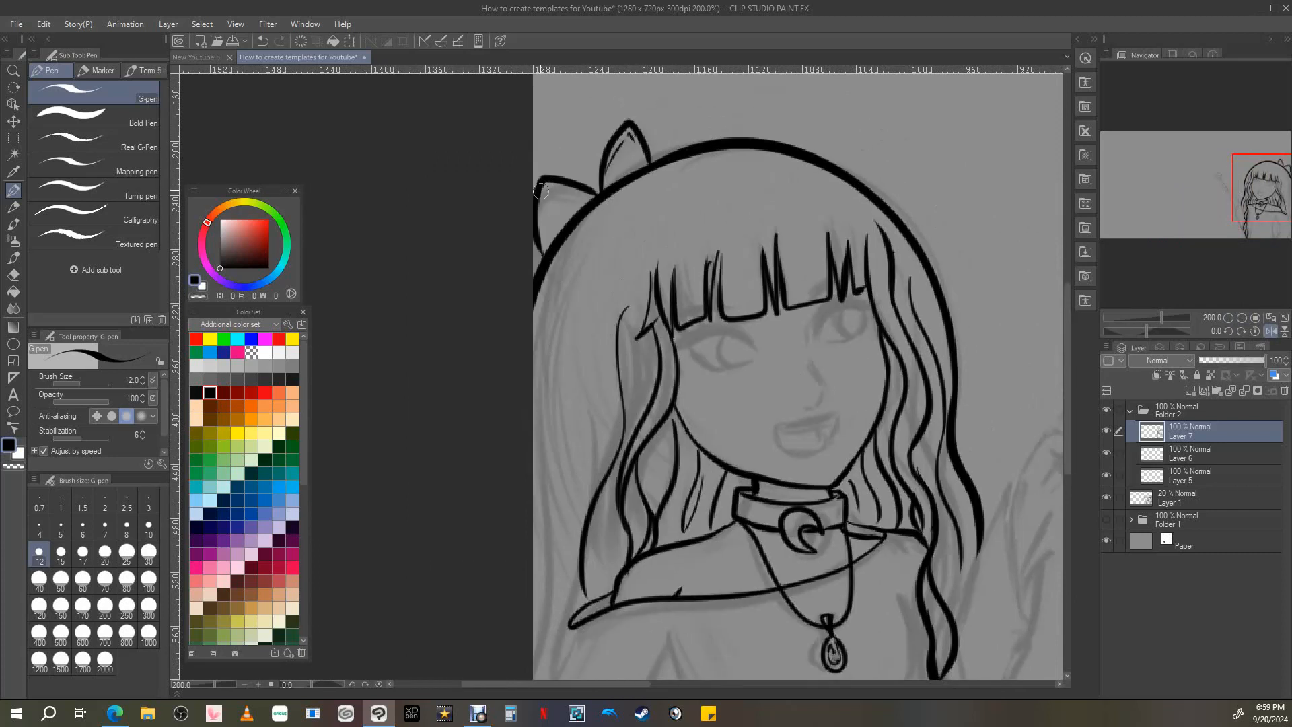
left_click_drag(593, 197, 556, 180)
Ink additional long flowing hair strands along the canvas edge.
mouse_move(597, 301)
left_mouse_down()
mouse_move(544, 616)
mouse_move(536, 499)
left_mouse_up()
left_click_drag(541, 330, 534, 347)
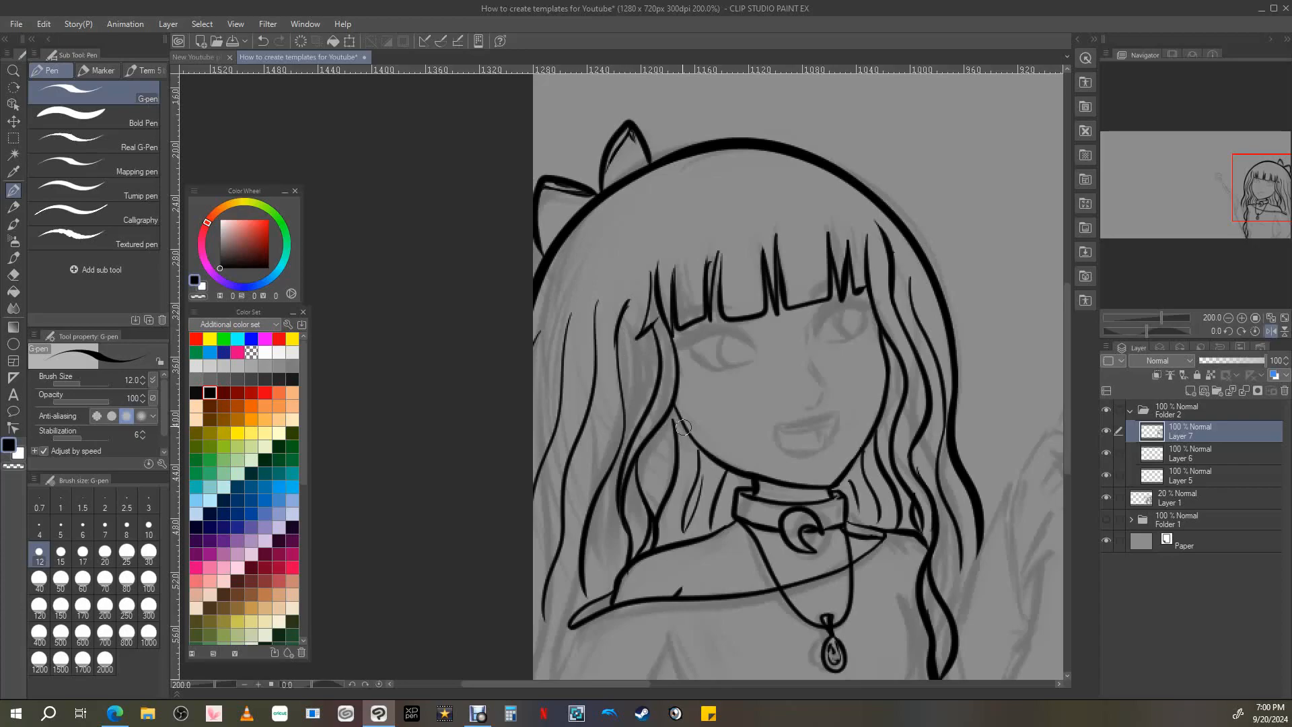
Ink the sleeve and bent arm near the canvas edge, including the torso contour on that side.
key("ctrl+z")
left_click_drag(908, 378, 774, 89)
left_click_drag(436, 339, 398, 408)
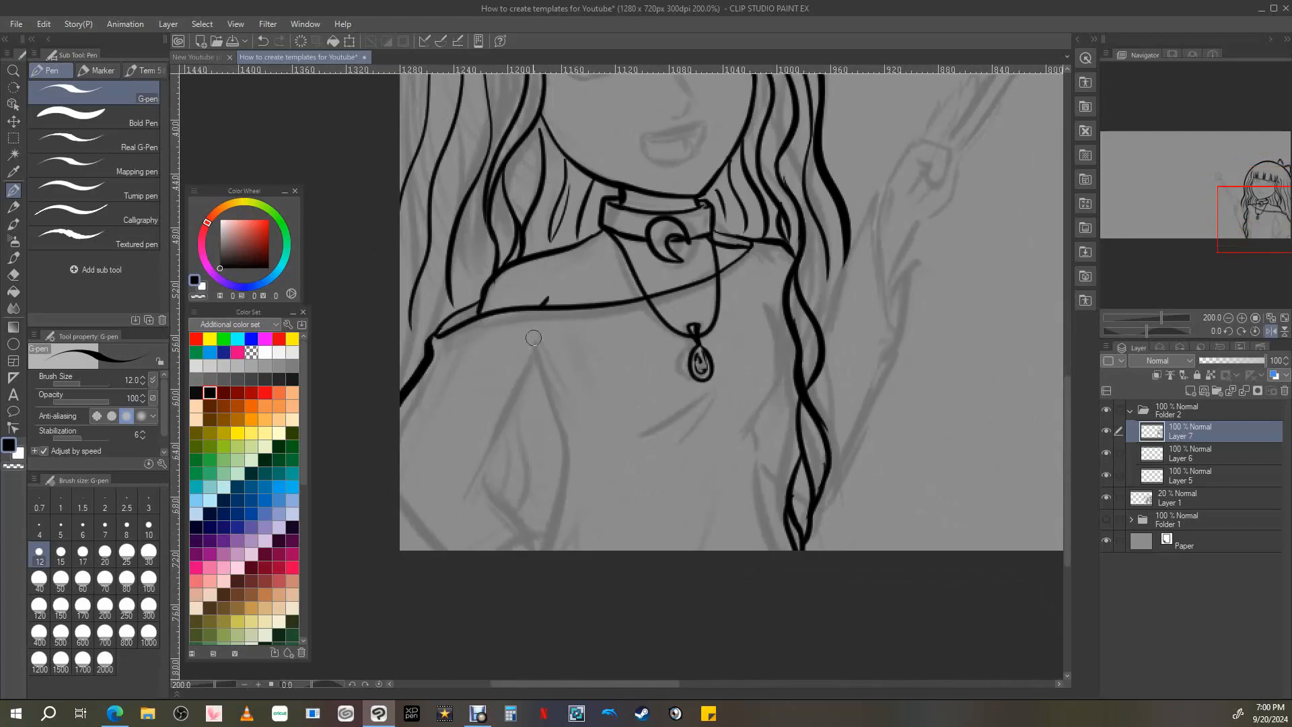
left_click_drag(535, 337, 447, 516)
left_click_drag(483, 477, 542, 566)
left_click_drag(402, 502, 434, 550)
left_click_drag(532, 342, 558, 549)
Ink the fabric folds on the chest and the torso contour down to the waist on the raised-arm side.
left_click_drag(626, 435, 669, 441)
left_click_drag(784, 301, 748, 439)
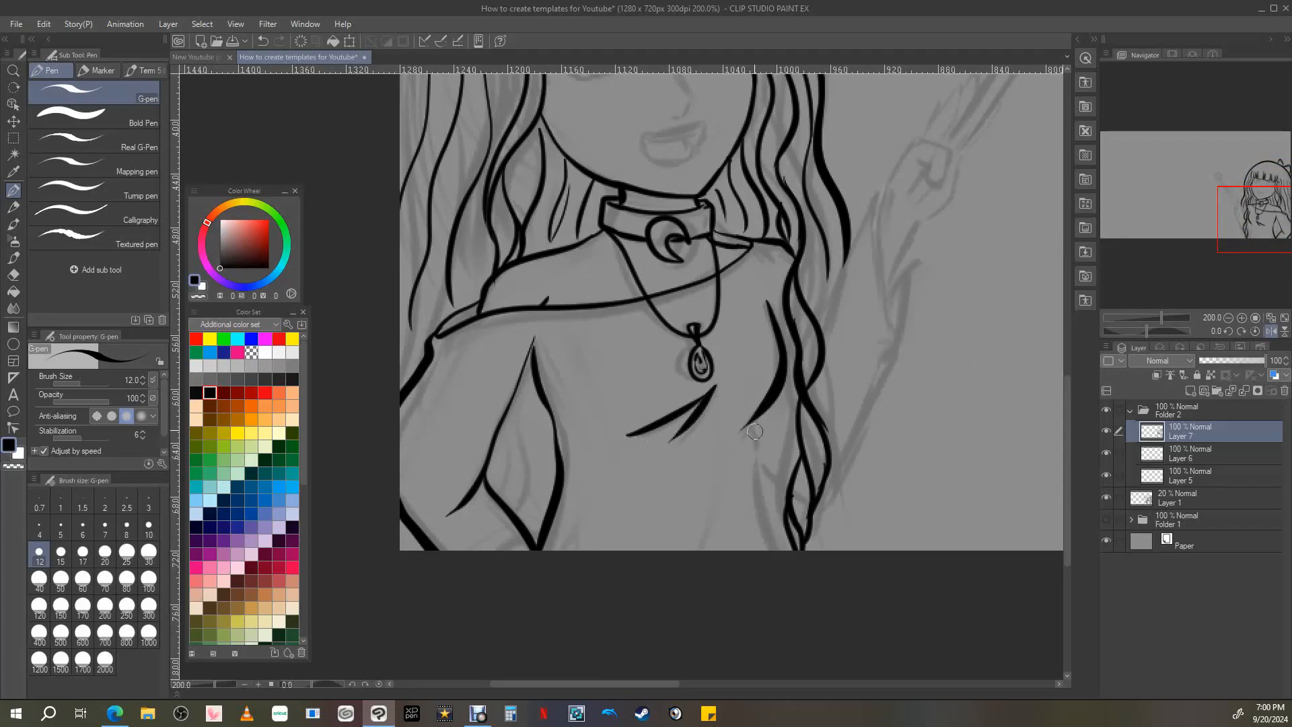
key("ctrl+z")
key("ctrl+z")
mouse_move(761, 296)
left_mouse_down()
mouse_move(786, 360)
mouse_move(726, 436)
left_mouse_up()
mouse_move(760, 411)
left_mouse_down()
mouse_move(762, 549)
mouse_move(729, 546)
left_mouse_up()
left_click_drag(710, 530, 683, 550)
Ink the raised arm's sleeve opening and its outer edge from the wrist down toward the long hair.
mouse_move(1237, 214)
left_mouse_down()
mouse_move(1230, 197)
mouse_move(1213, 206)
left_mouse_up()
mouse_move(666, 376)
left_mouse_down()
mouse_move(696, 313)
mouse_move(609, 572)
left_mouse_up()
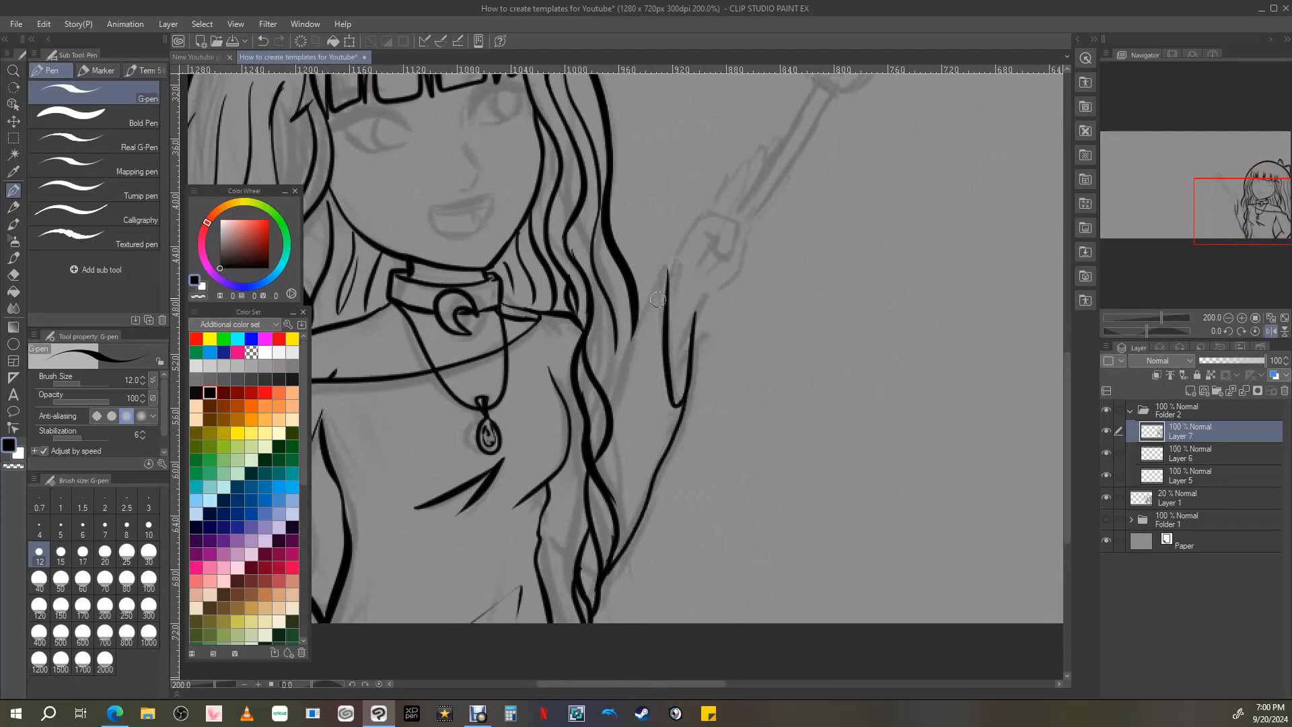
left_click_drag(671, 264, 610, 408)
key("ctrl+z")
mouse_move(633, 356)
left_mouse_down()
mouse_move(599, 644)
mouse_move(641, 547)
mouse_move(621, 621)
left_mouse_up()
key("ctrl+z")
key("ctrl+z")
left_click_drag(621, 379, 625, 614)
left_click_drag(621, 449, 605, 622)
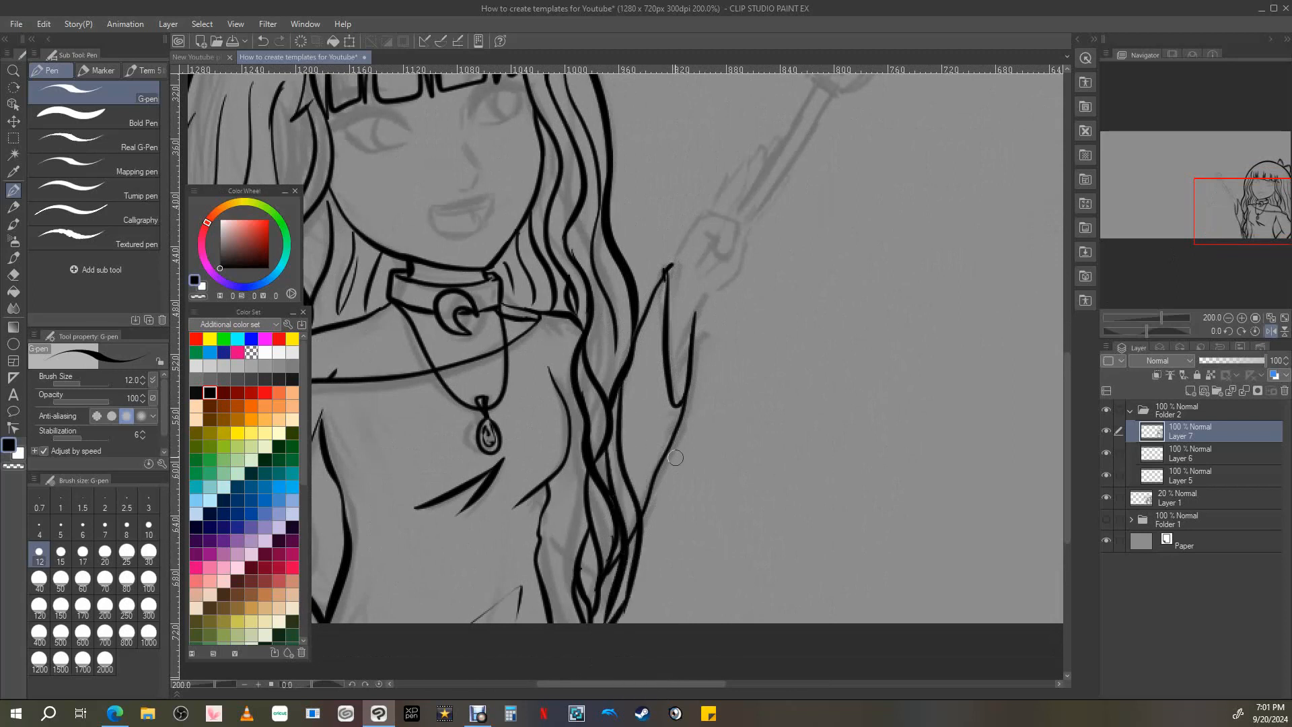
key("ctrl+z")
key("ctrl+z")
Erase the lower part of the long hair strands where they meet the raised arm's sleeve.
mouse_move(1229, 219)
left_mouse_down()
mouse_move(1232, 208)
mouse_move(1234, 222)
left_mouse_up()
key("e")
left_click_drag(654, 343, 639, 572)
key("p")
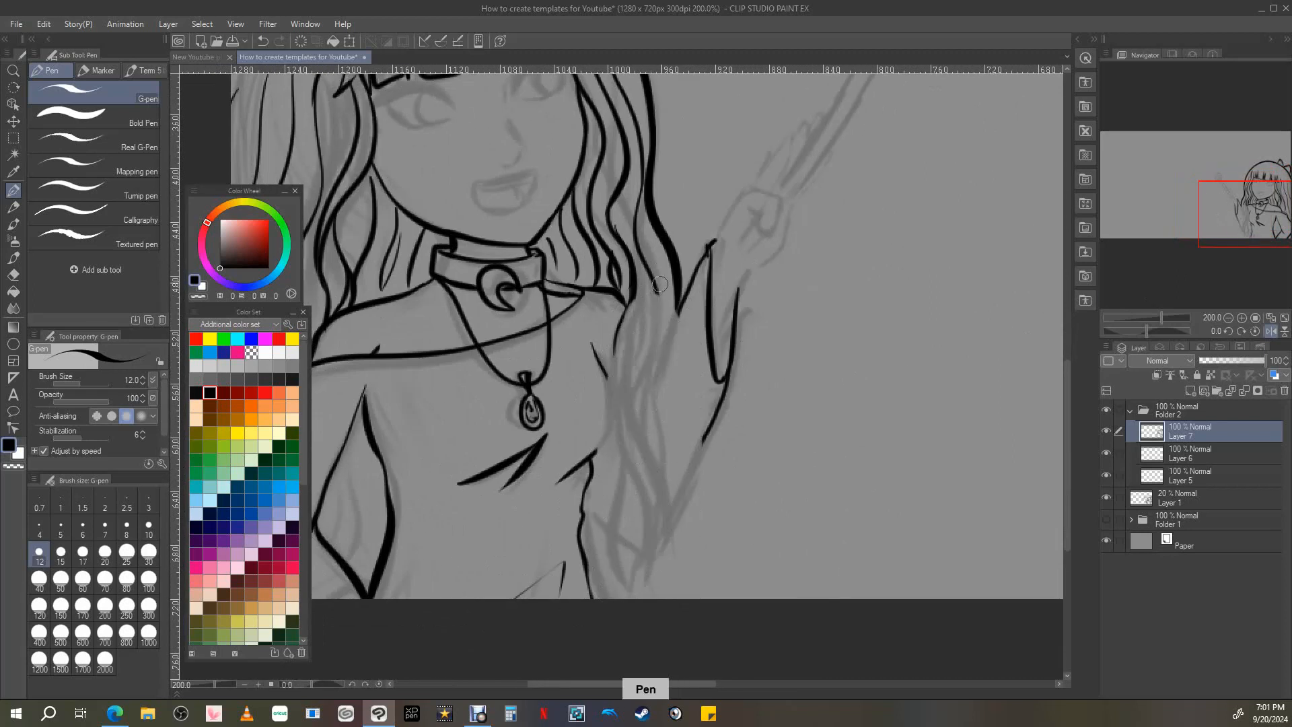
Re-ink the long wavy hair strands below the shoulder and the lower sleeve lines of the raised arm.
left_click_drag(636, 291, 638, 428)
left_click_drag(636, 370, 622, 599)
left_click_drag(660, 283, 632, 445)
left_click_drag(663, 384, 619, 562)
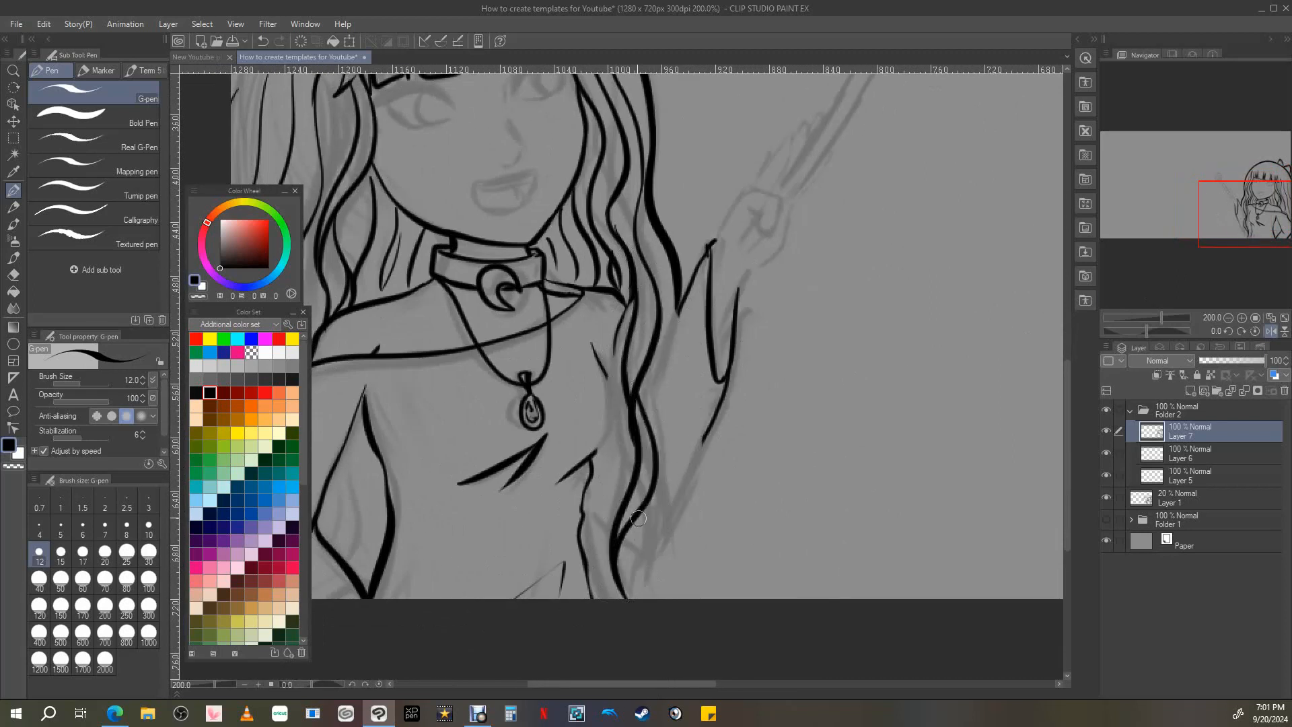
left_click_drag(643, 508, 650, 599)
left_click_drag(691, 290, 649, 380)
left_click_drag(711, 421, 673, 518)
mouse_move(592, 348)
left_mouse_down()
mouse_move(582, 464)
mouse_move(628, 509)
left_mouse_up()
left_click_drag(633, 302, 626, 407)
Ink the back of the raised hand, its thumb area and the fingers pointing along the wand.
mouse_move(714, 269)
left_mouse_down()
mouse_move(767, 344)
mouse_move(531, 439)
mouse_move(594, 386)
mouse_move(576, 390)
mouse_move(560, 364)
mouse_move(580, 379)
mouse_move(551, 419)
left_mouse_up()
key("ctrl+z")
key("ctrl+z")
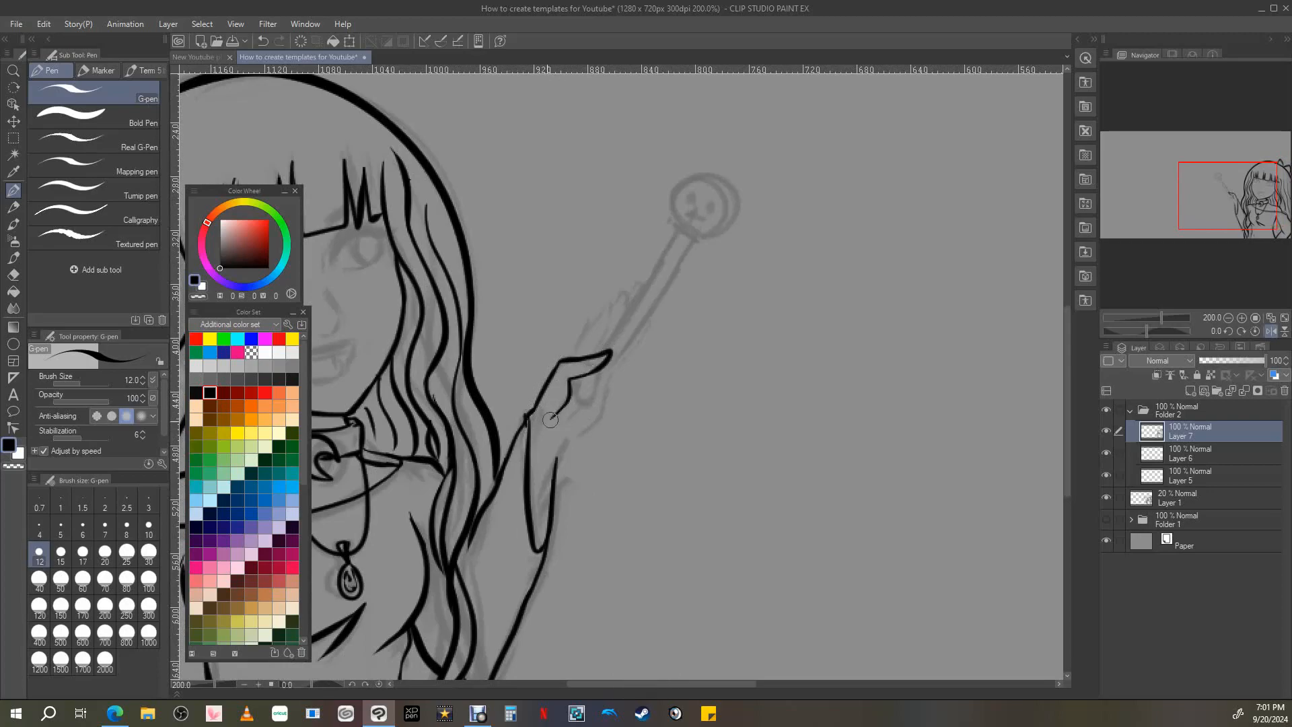
left_click_drag(572, 357, 626, 303)
left_click_drag(626, 302, 634, 294)
Ink the wand's shaft through the hand and finish the palm and wrist lines beneath it.
mouse_move(676, 233)
left_mouse_down()
mouse_move(601, 351)
mouse_move(694, 243)
left_mouse_up()
left_click_drag(693, 245, 576, 405)
left_click_drag(567, 401, 576, 405)
mouse_move(572, 386)
left_mouse_down()
mouse_move(583, 374)
mouse_move(572, 442)
mouse_move(544, 451)
left_mouse_up()
mouse_move(560, 422)
left_mouse_down()
mouse_move(572, 407)
mouse_move(531, 505)
left_mouse_up()
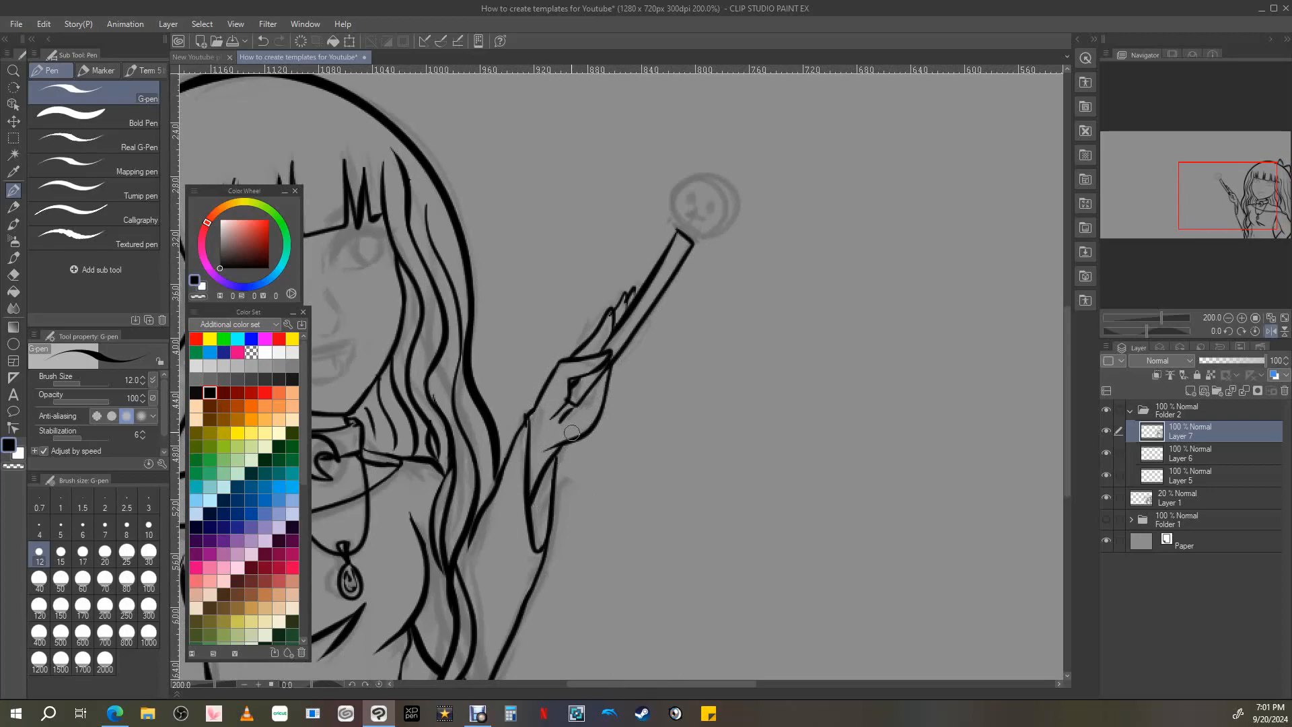
Mirror the view and ink the collar and round head at the tip of the wand.
left_click_drag(1247, 196, 1237, 185)
left_click(1271, 333)
mouse_move(609, 350)
left_mouse_down()
mouse_move(636, 333)
mouse_move(607, 343)
left_mouse_up()
mouse_move(607, 343)
left_mouse_down()
mouse_move(638, 325)
mouse_move(601, 347)
left_mouse_up()
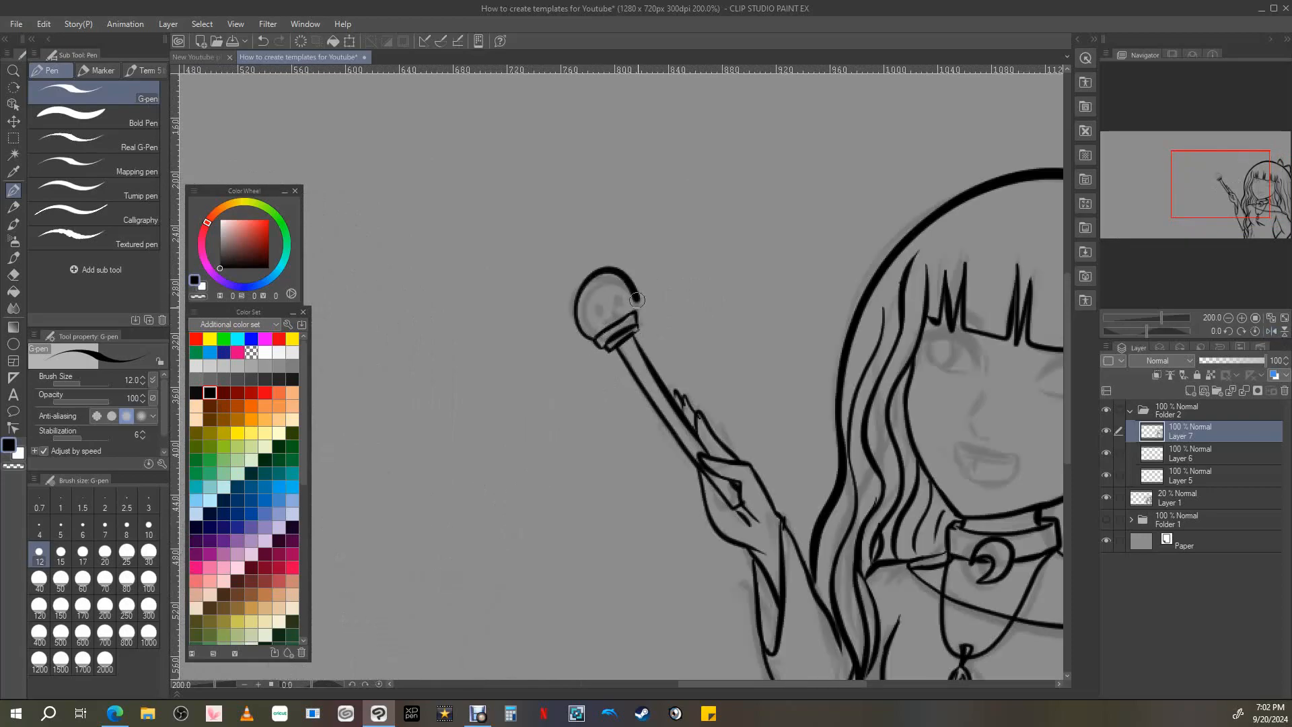